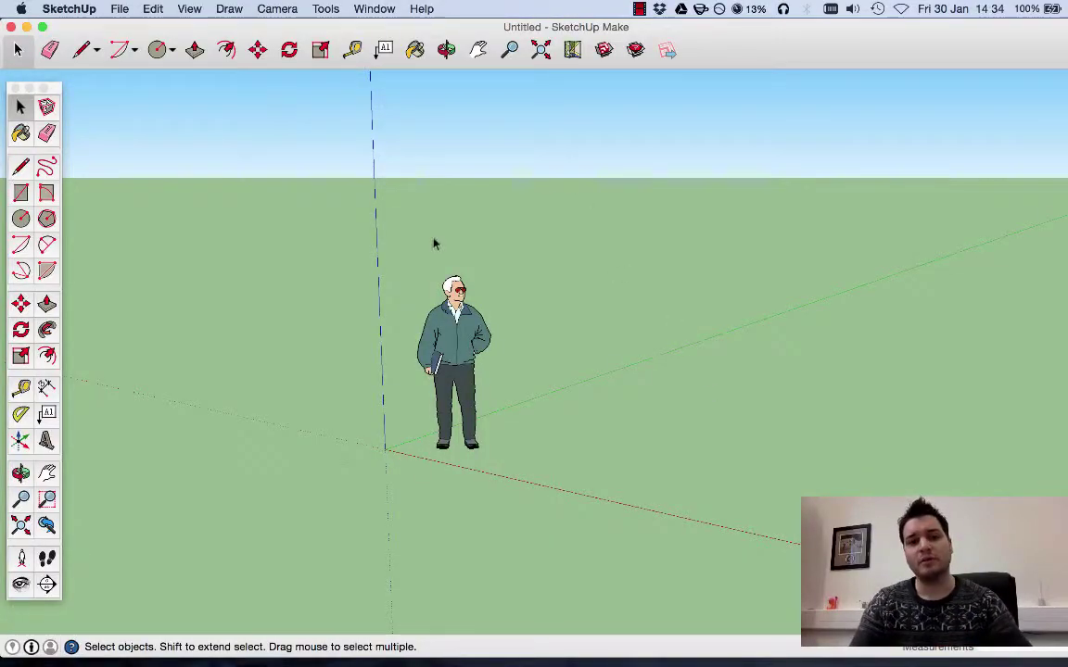
- Drag a selection box around the default standing person figure near the origin
{"action": "left_click_drag", "start_coordinate": [373, 203], "coordinate": [441, 263]}
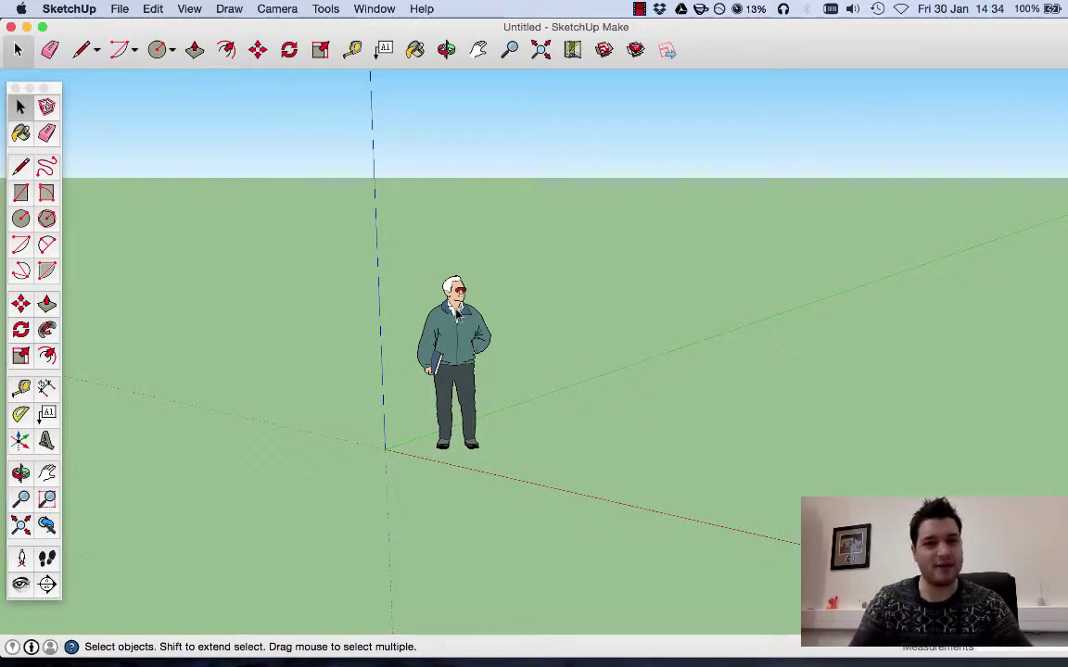
- Delete the person figure and maximise the SketchUp window
{"action": "left_click_drag", "start_coordinate": [330, 204], "coordinate": [506, 451]}
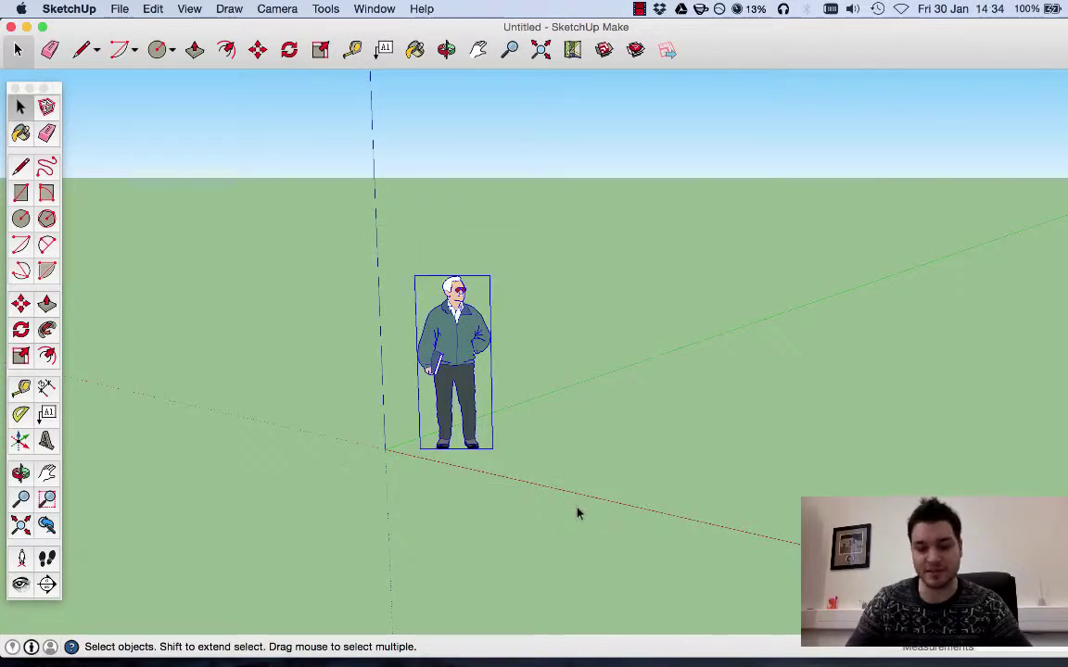
{"action": "key", "text": "Delete"}
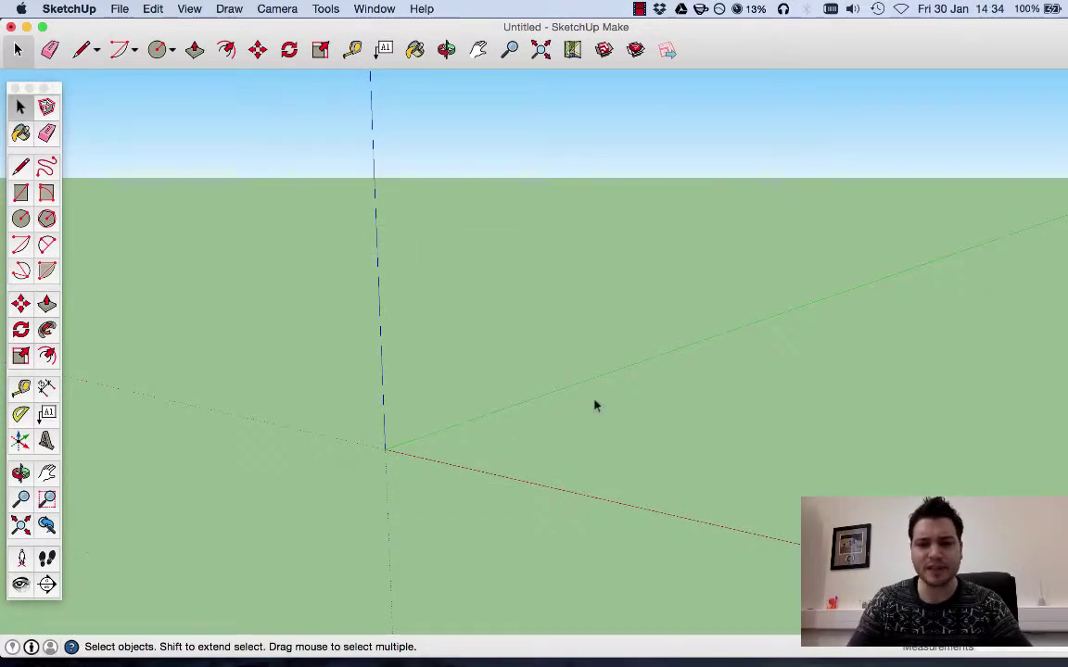
{"action": "left_click", "coordinate": [42, 27]}
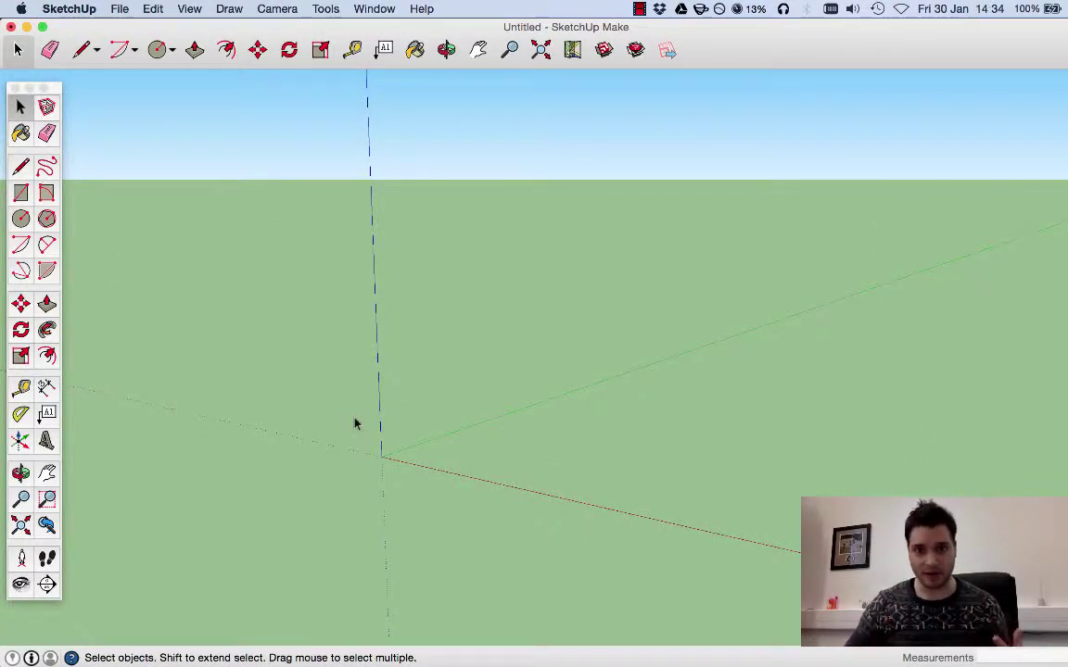
- Switch the camera to the standard Top view of the ground plane
{"action": "left_click", "coordinate": [278, 9]}
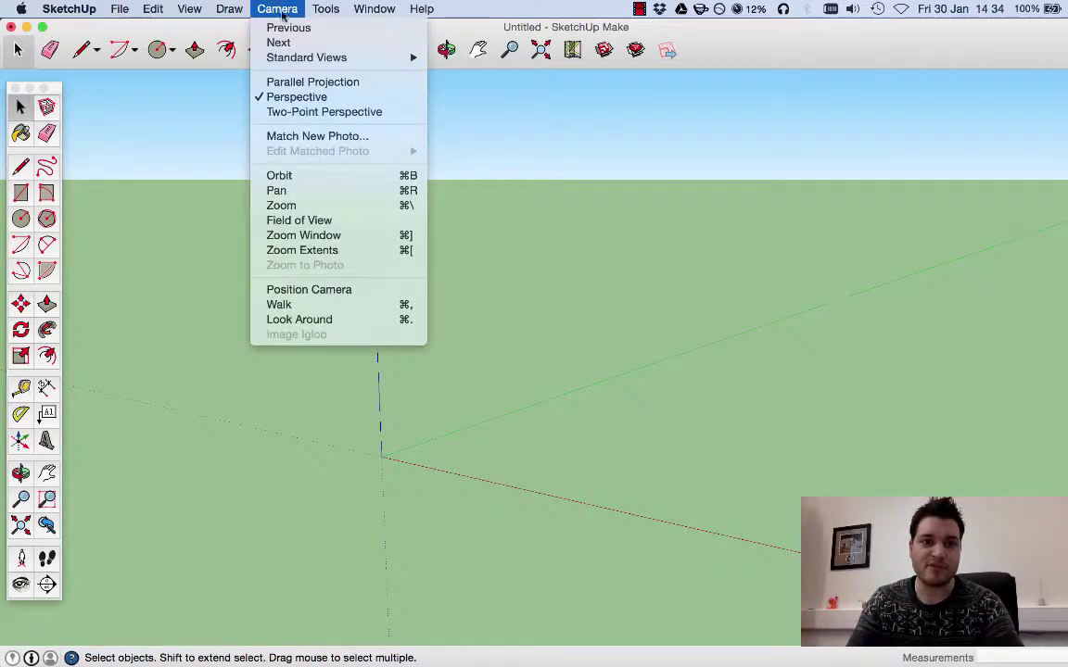
{"action": "mouse_move", "coordinate": [306, 59]}
{"action": "left_click", "coordinate": [471, 59]}
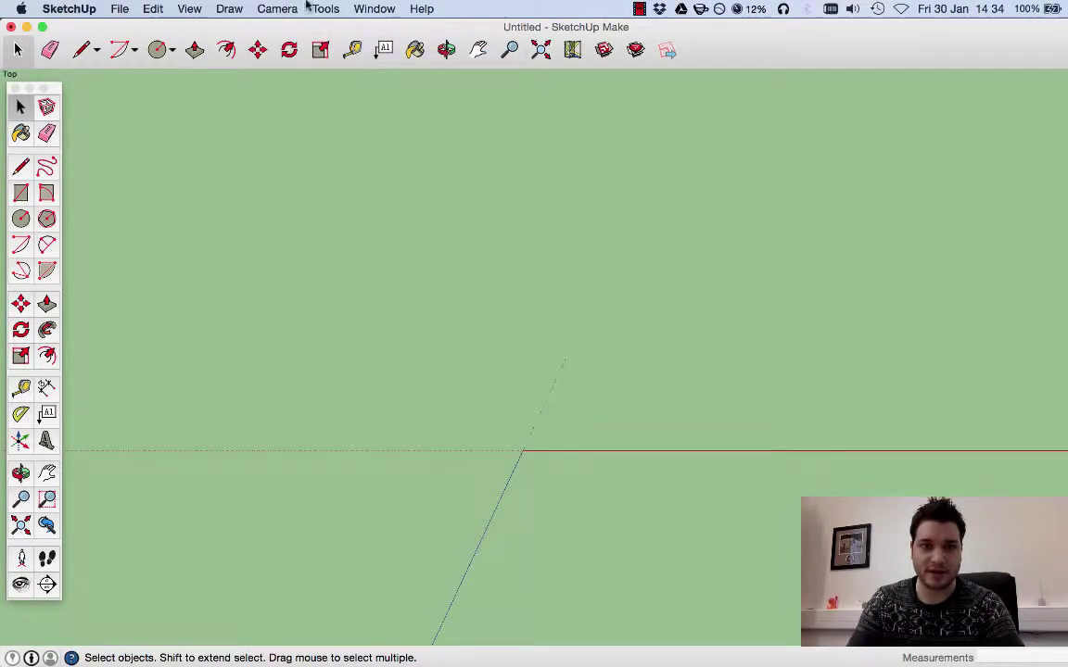
{"action": "left_click", "coordinate": [278, 8]}
{"action": "mouse_move", "coordinate": [271, 57]}
{"action": "left_click", "coordinate": [452, 58]}
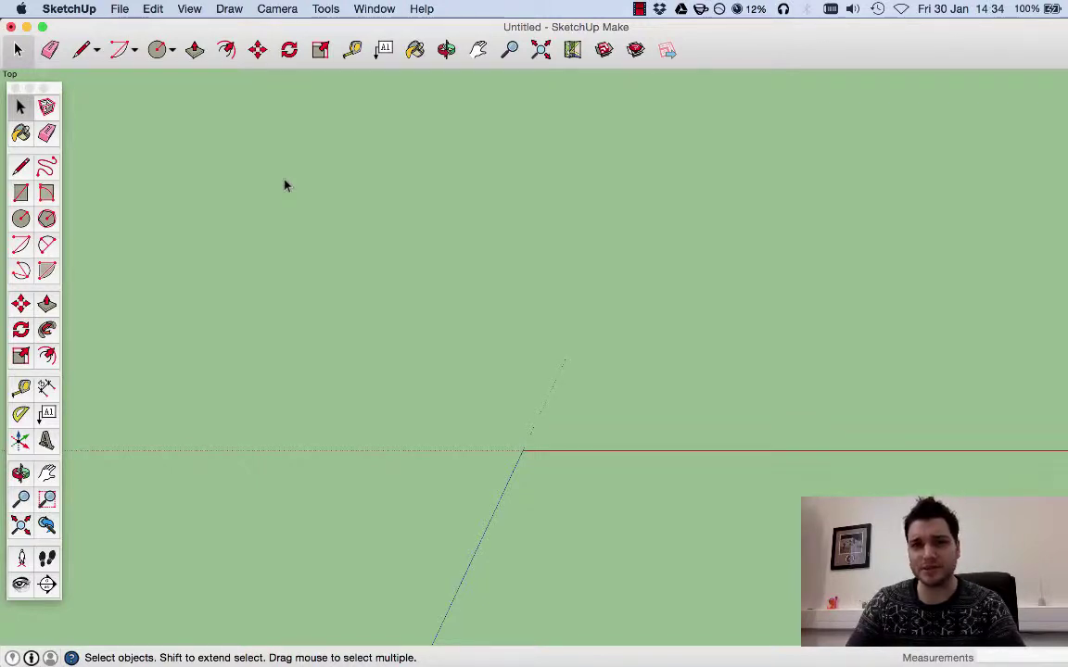
- Draw a rectangle anchored at the origin, entering 3m,10m as its dimensions
{"action": "left_click", "coordinate": [20, 192]}
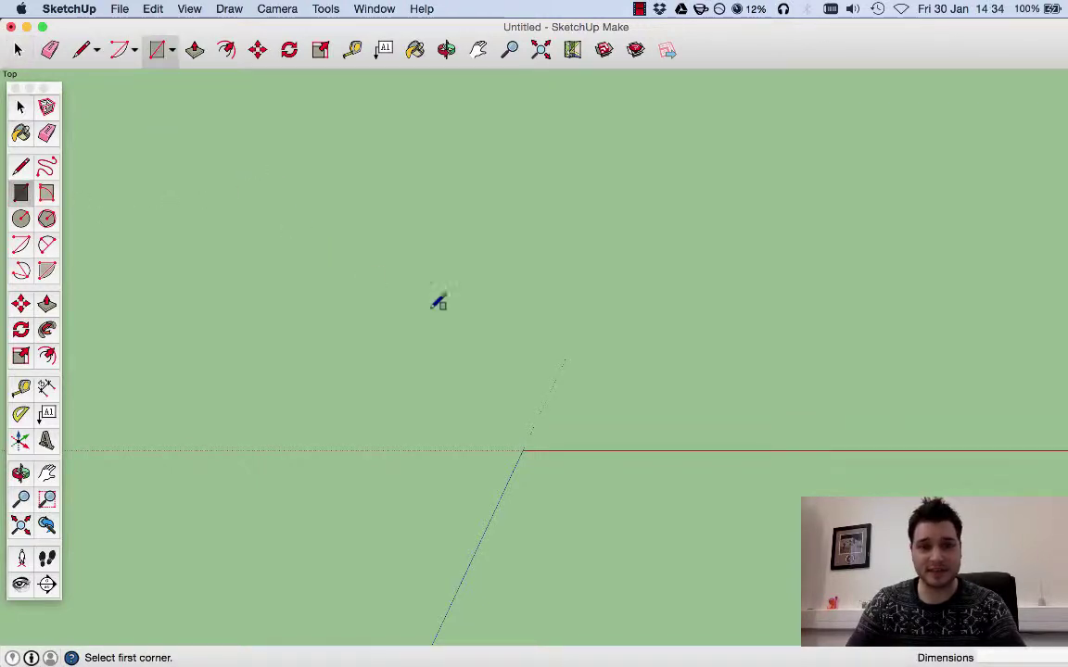
{"action": "left_click", "coordinate": [533, 449]}
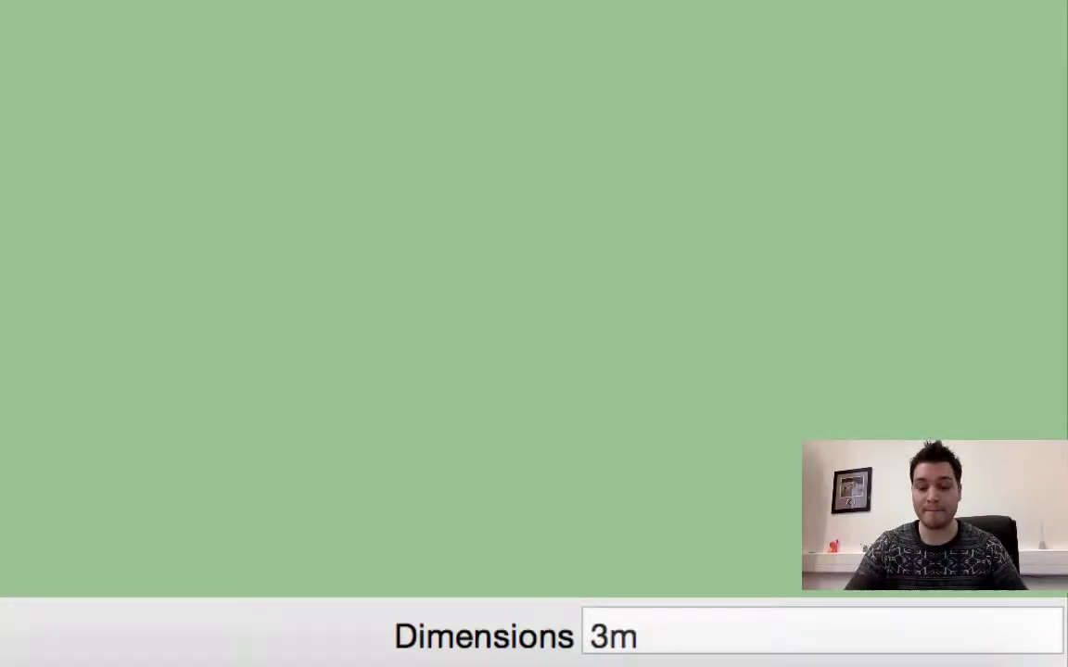
{"action": "type", "text": ",10m"}
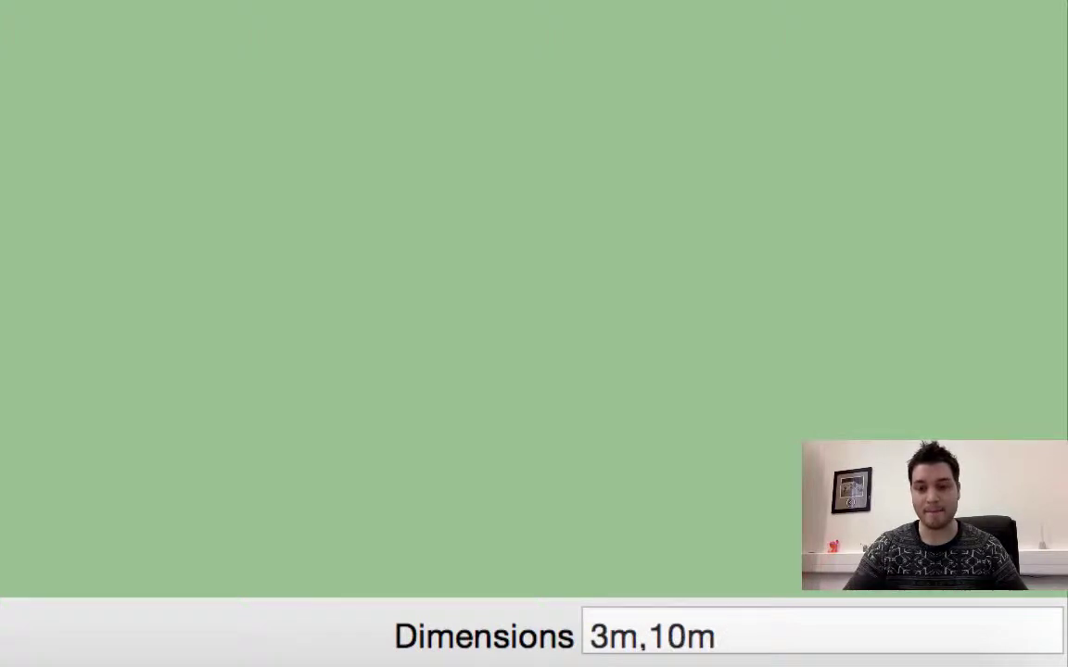
{"action": "key", "text": "Return"}
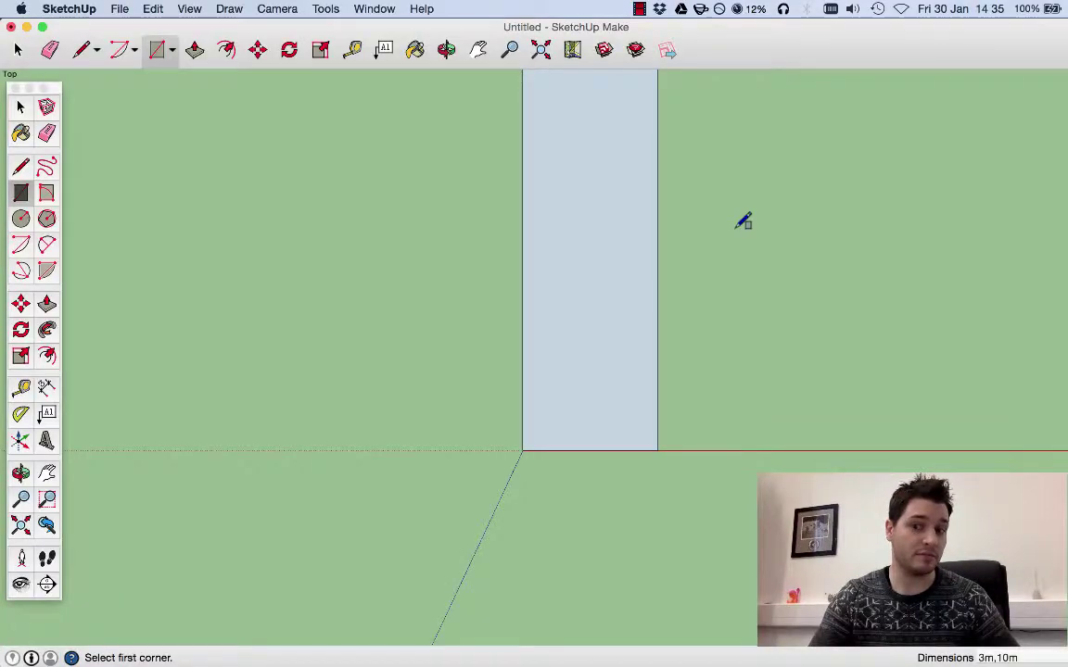
{"action": "scroll", "coordinate": [627, 391], "scroll_direction": "down", "scroll_amount": 3}
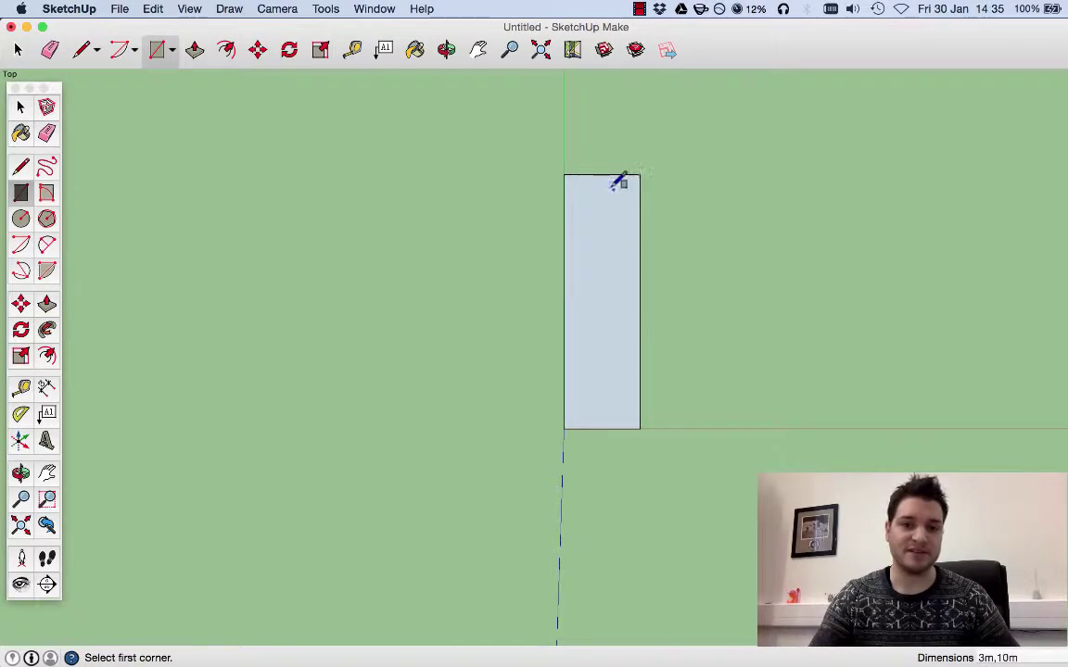
{"action": "scroll", "coordinate": [657, 253], "scroll_direction": "up", "scroll_amount": 2}
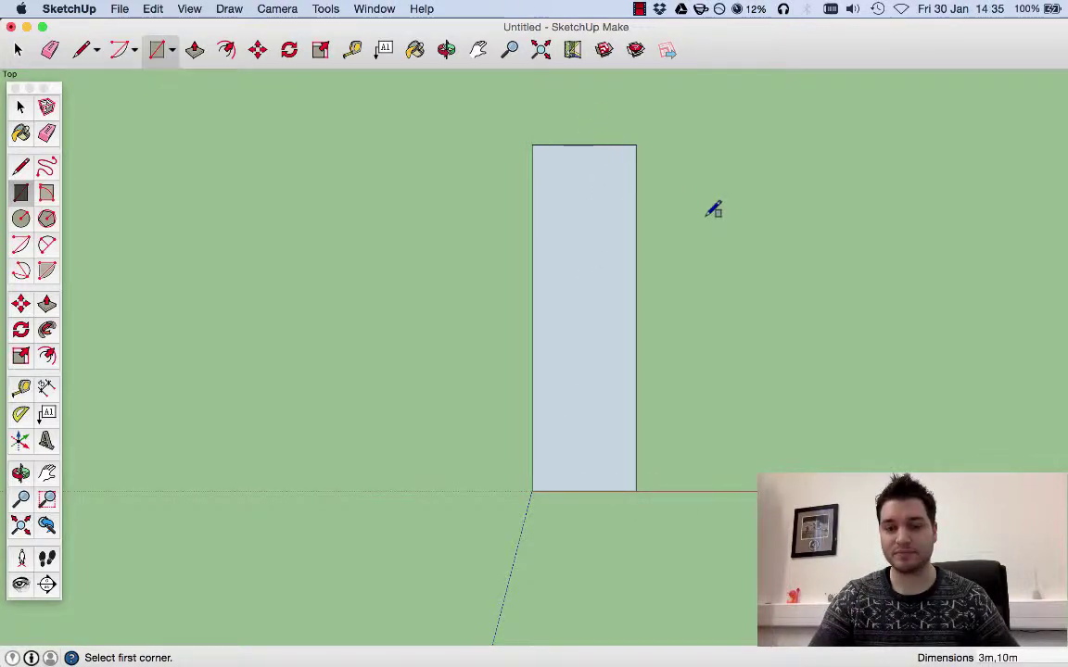
{"action": "left_click", "coordinate": [20, 107]}
{"action": "double_click", "coordinate": [586, 250]}
{"action": "key", "text": "Delete"}
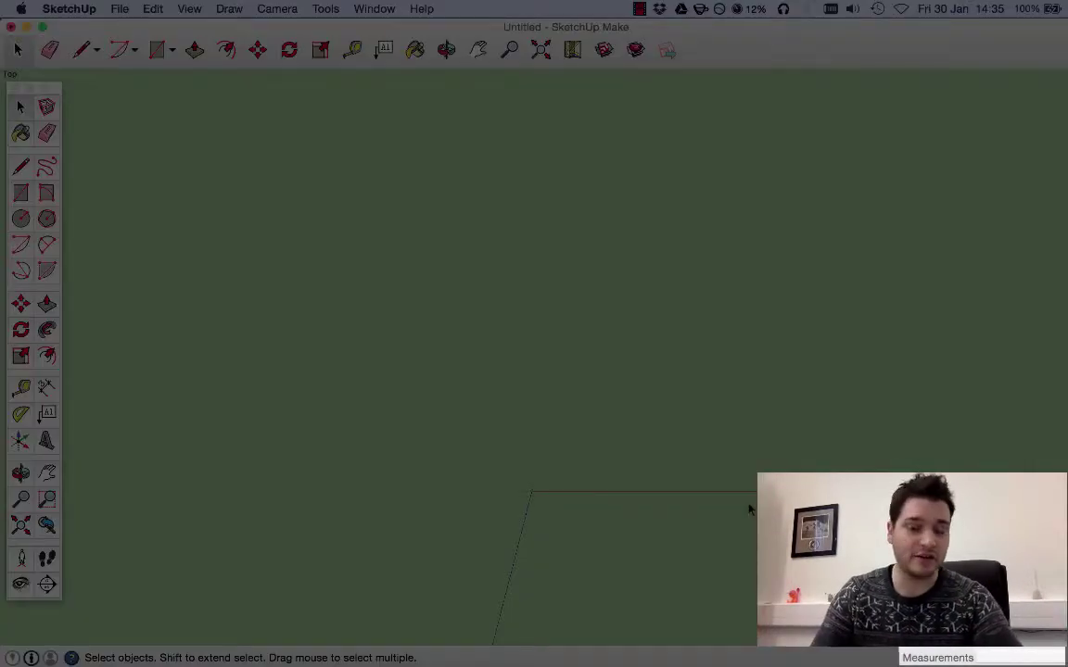
{"action": "left_click", "coordinate": [20, 191]}
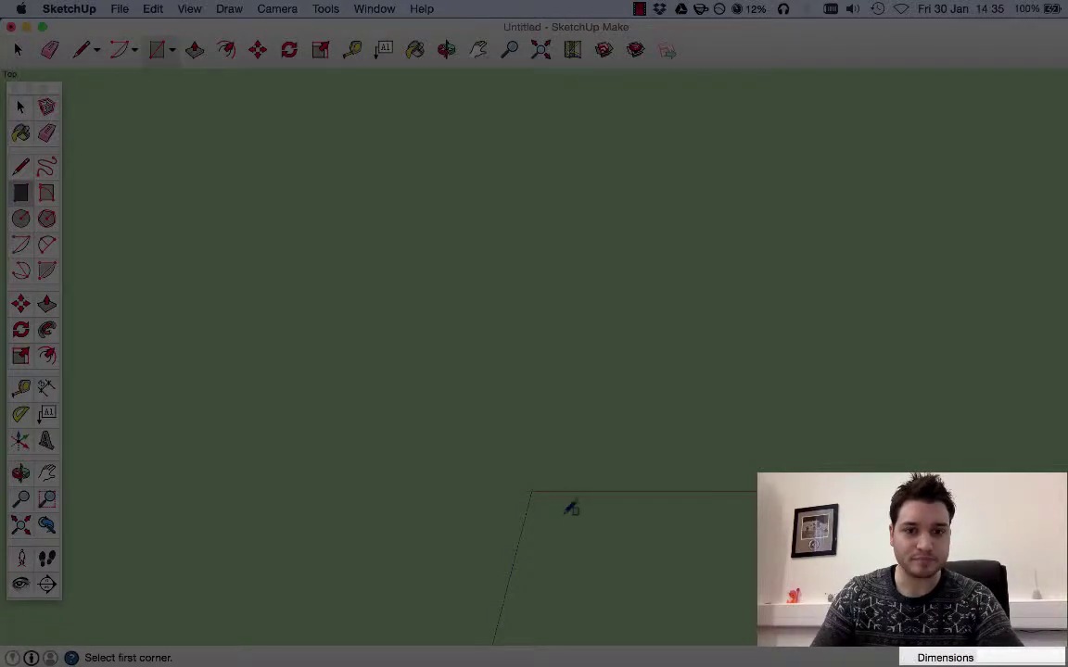
{"action": "left_click", "coordinate": [535, 490]}
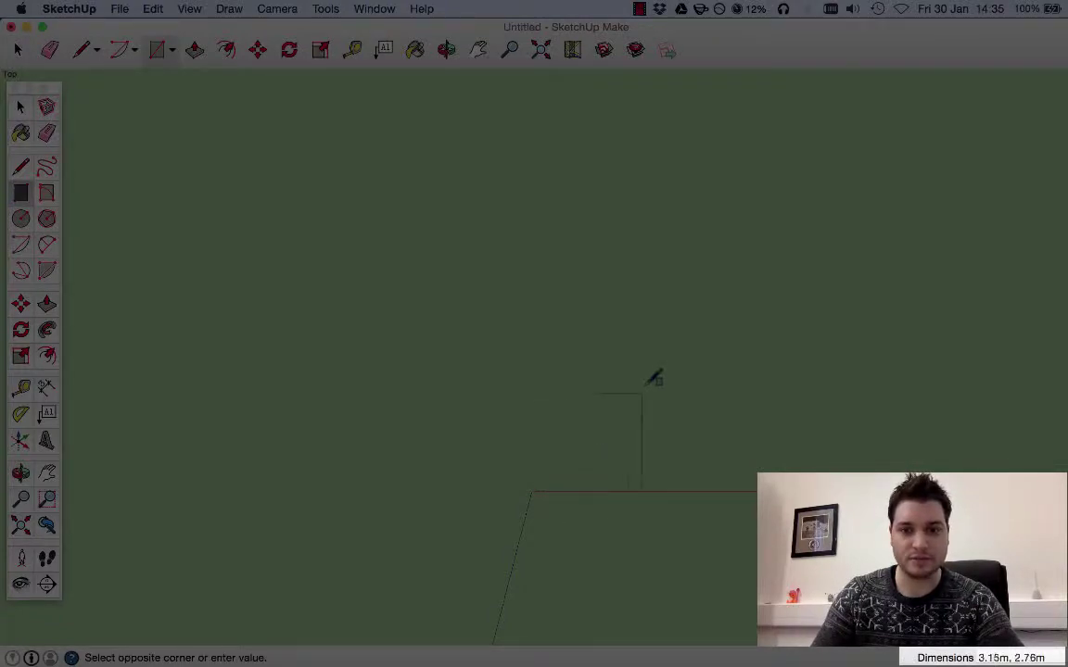
{"action": "type", "text": "3m,10m"}
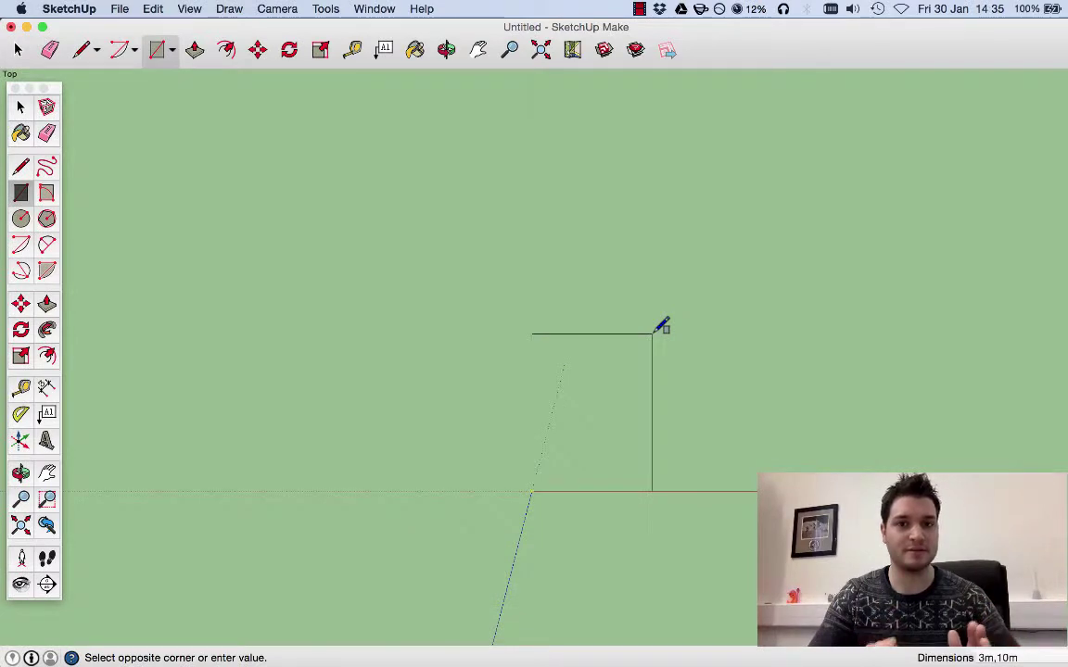
{"action": "key", "text": "Return"}
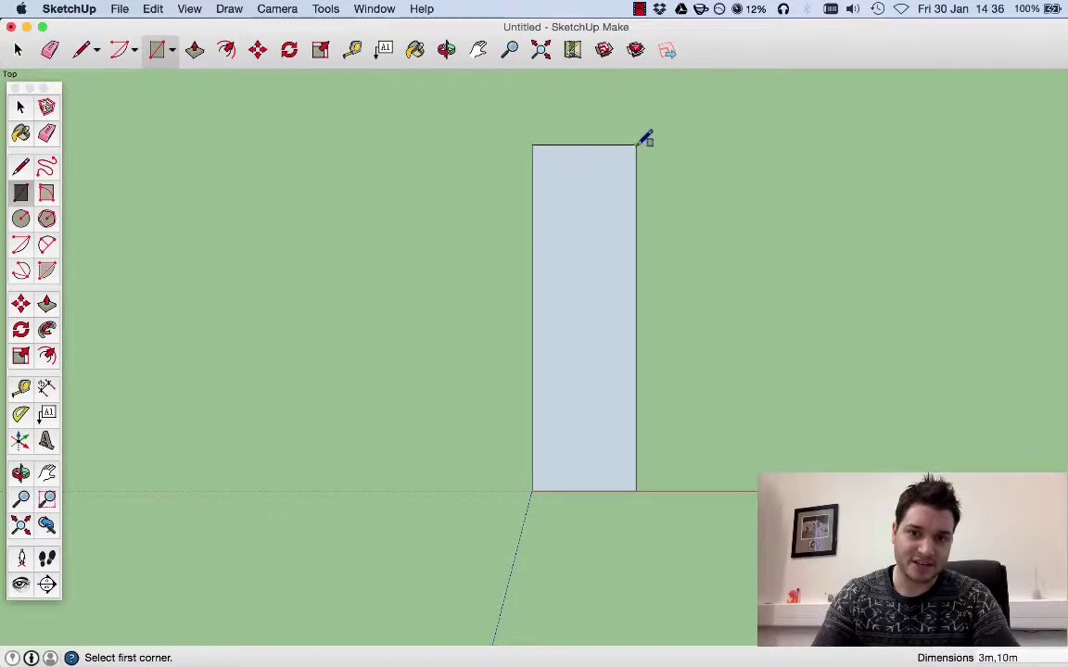
- Add a 3m square at the rectangle's bottom-right corner and box-select the resulting L-shape
{"action": "left_click", "coordinate": [636, 490]}
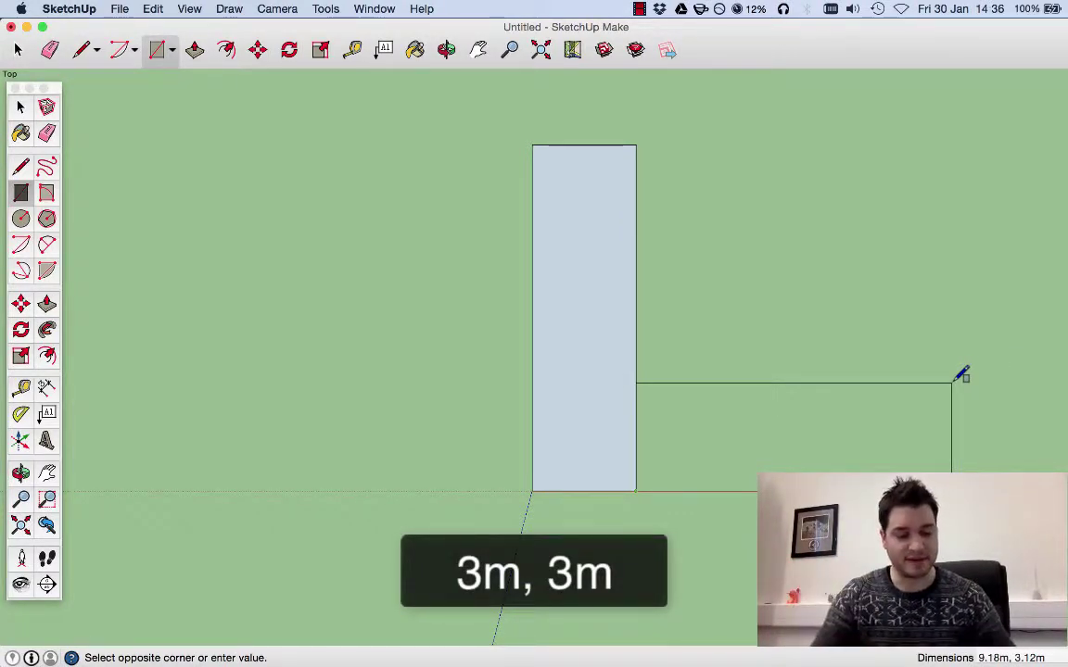
{"action": "type", "text": "m,3m"}
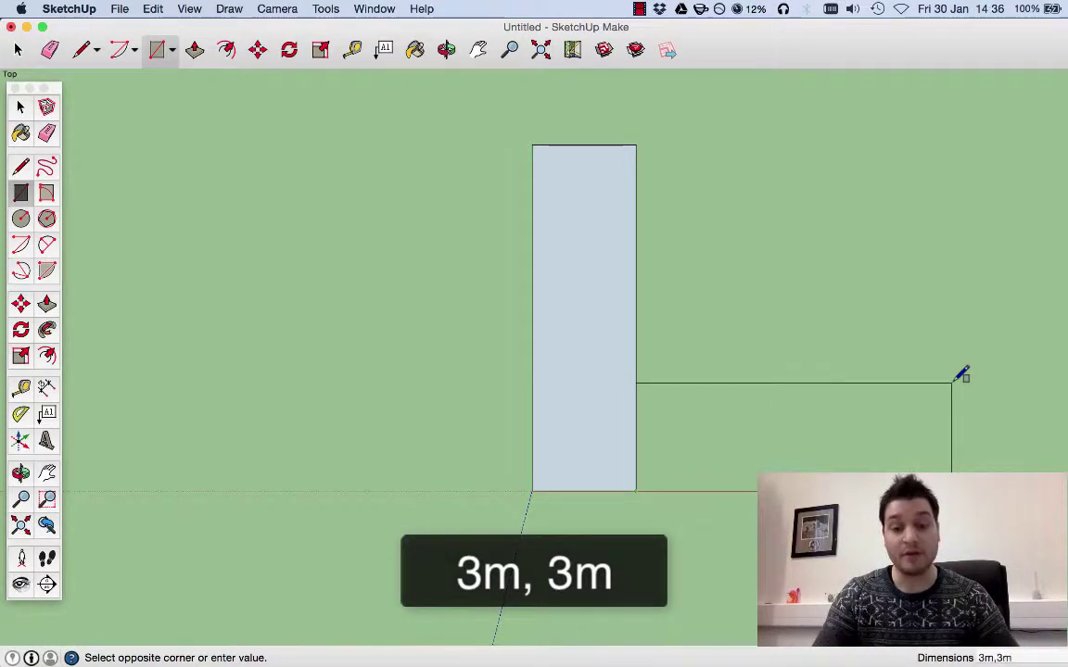
{"action": "key", "text": "Return"}
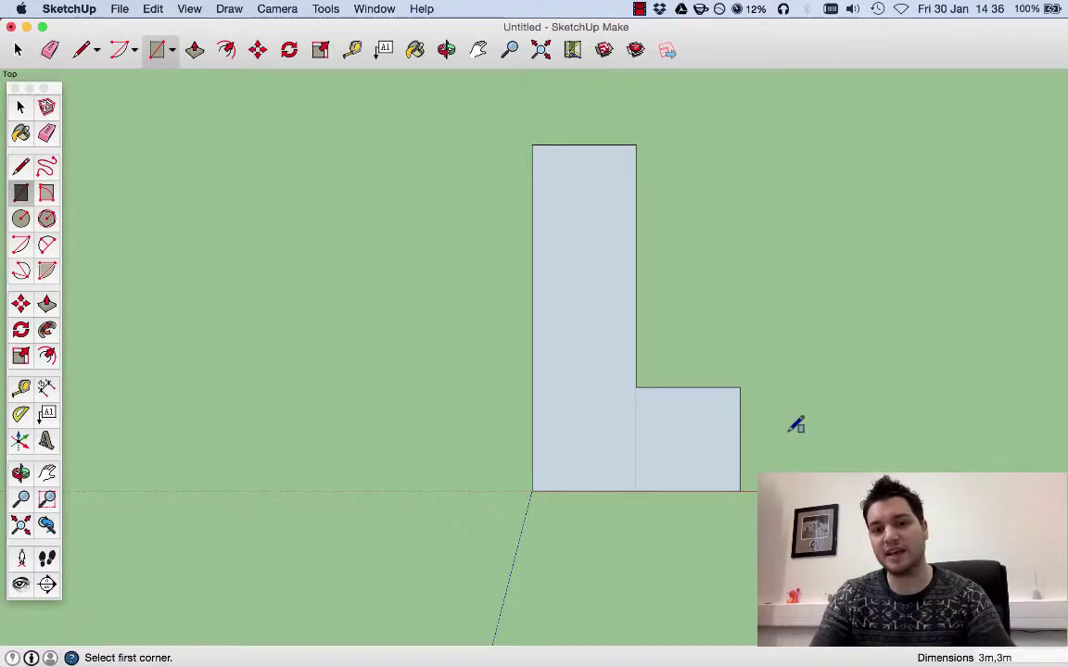
{"action": "left_click", "coordinate": [21, 106]}
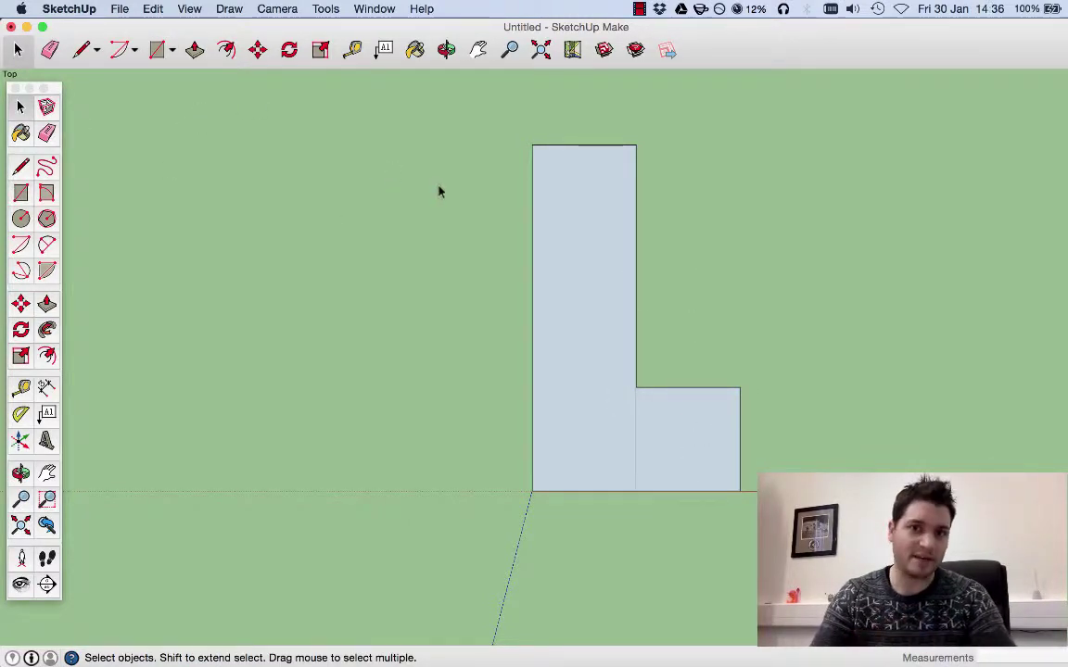
{"action": "left_click_drag", "start_coordinate": [443, 124], "coordinate": [779, 514]}
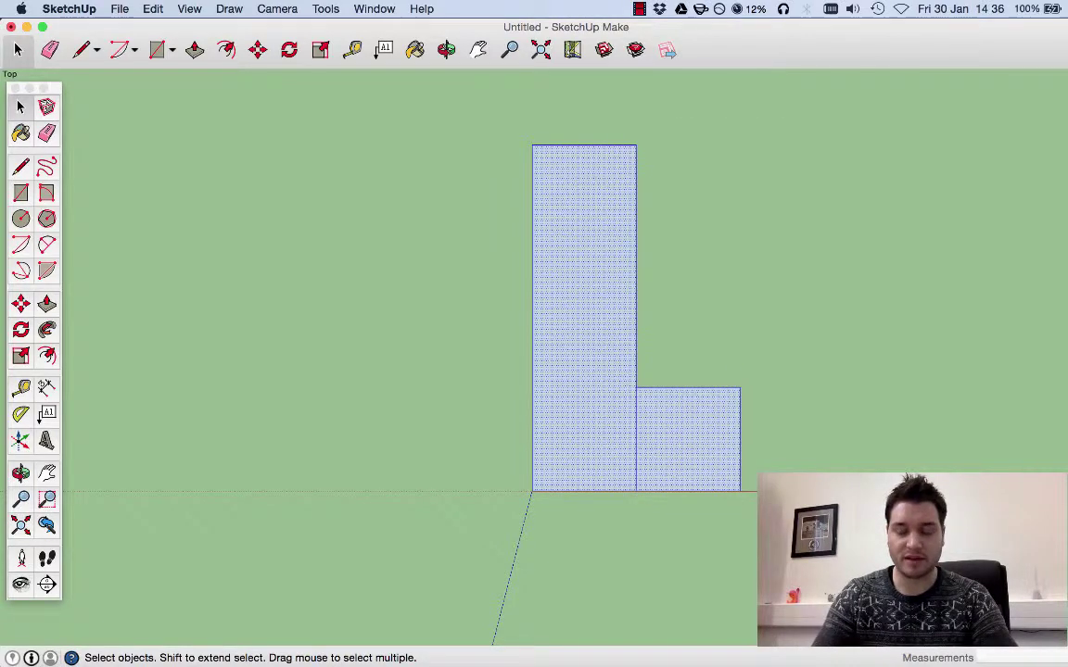
- Delete the L-shape and draw a 10m line along the green axis from the origin
{"action": "key", "text": "Delete"}
{"action": "left_click", "coordinate": [20, 168]}
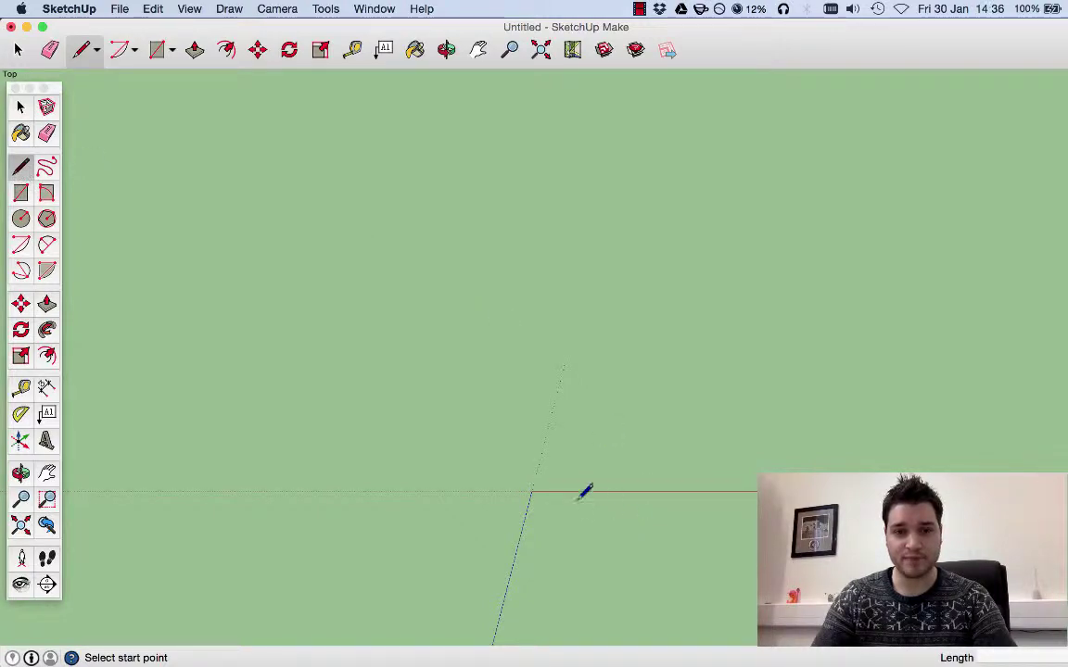
{"action": "left_click", "coordinate": [532, 491]}
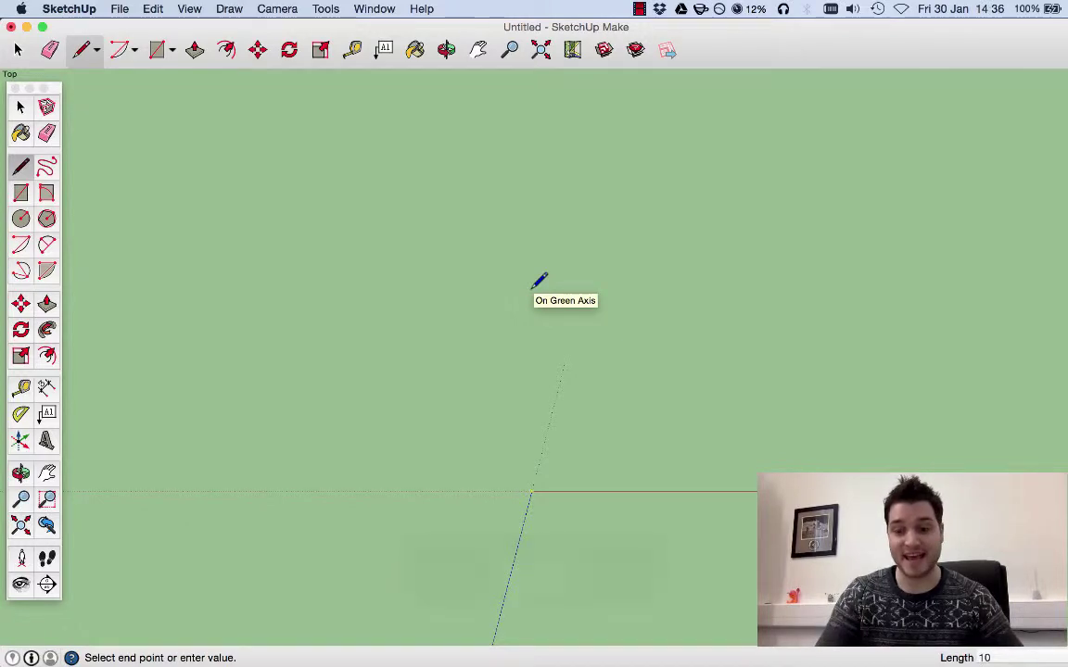
{"action": "type", "text": "m"}
{"action": "key", "text": "Return"}
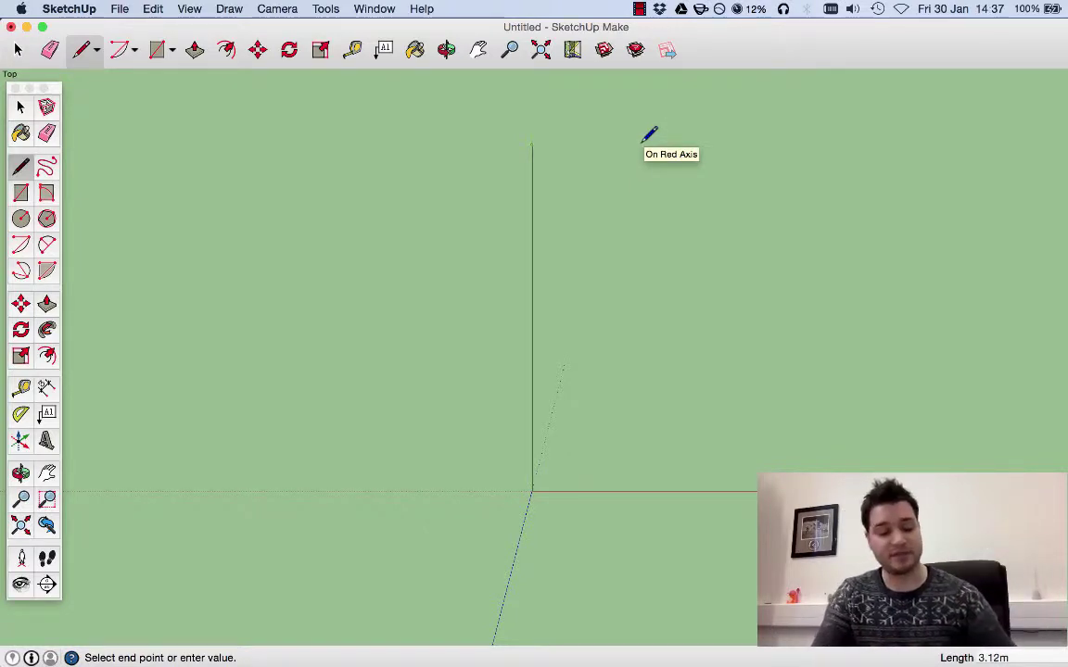
- Add four 3m segments, then close the outline back at the origin into one face
{"action": "type", "text": "3m"}
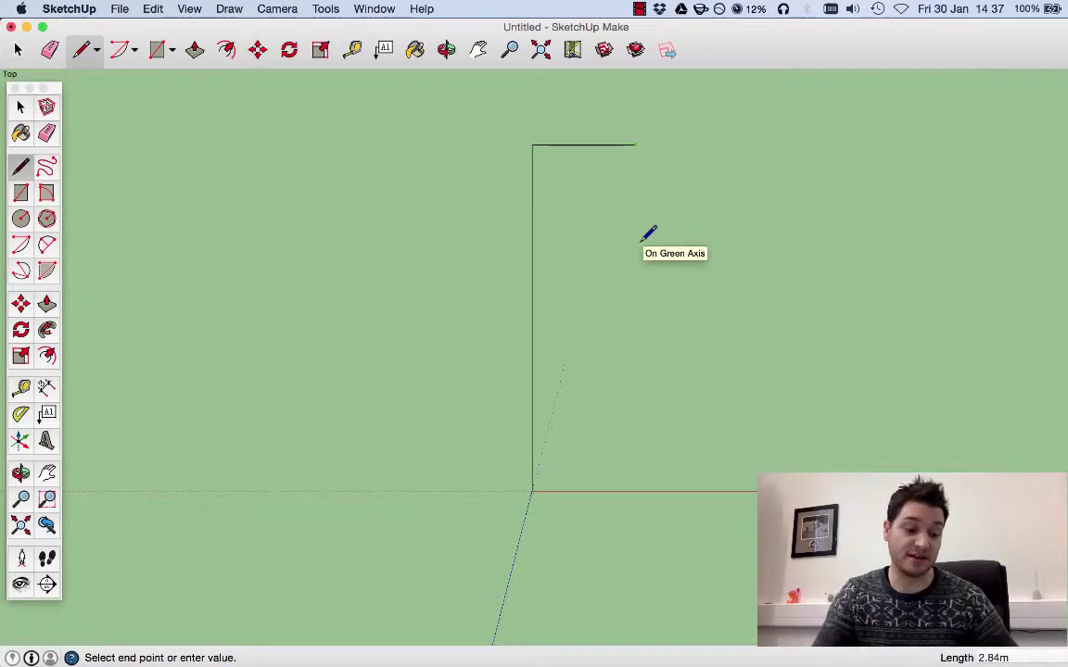
{"action": "type", "text": "3m"}
{"action": "key", "text": "Return"}
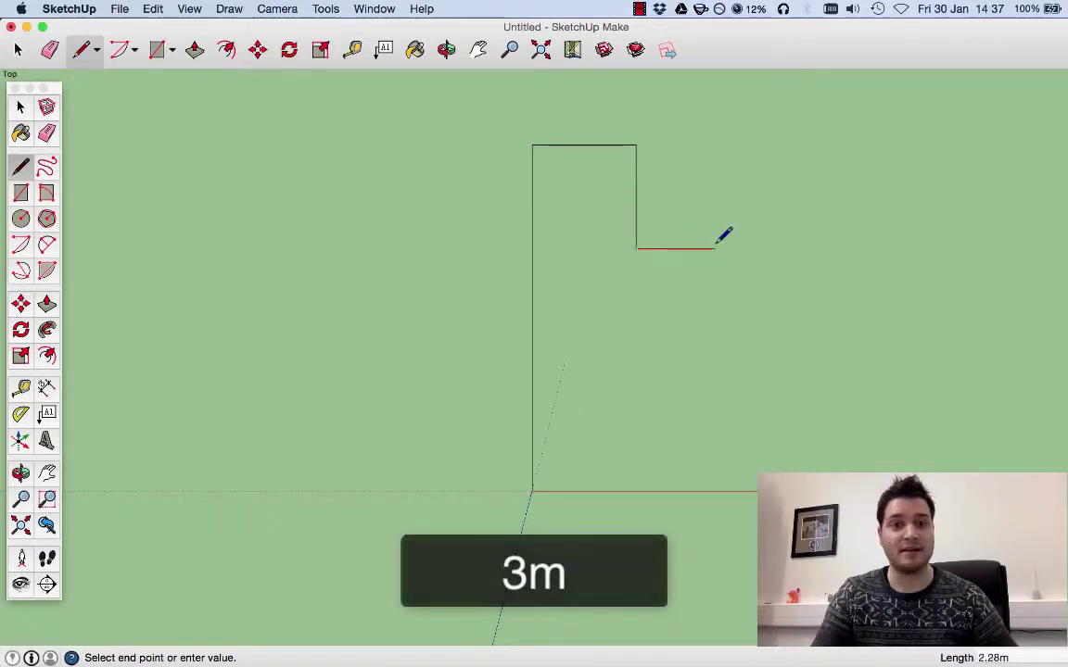
{"action": "type", "text": "3m"}
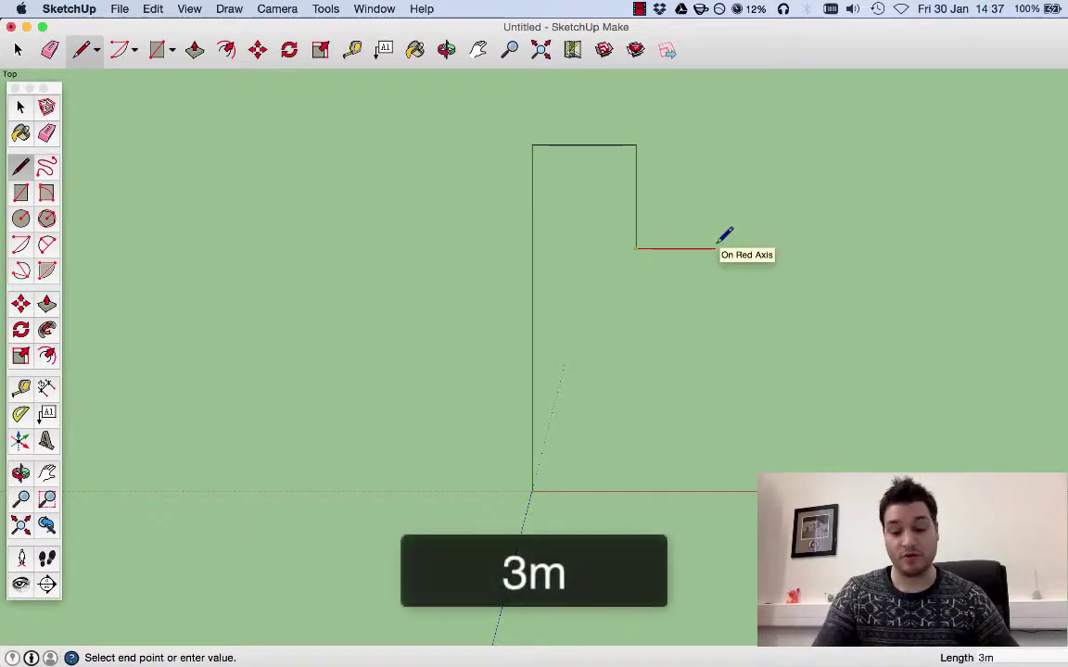
{"action": "key", "text": "Return"}
{"action": "type", "text": "3m"}
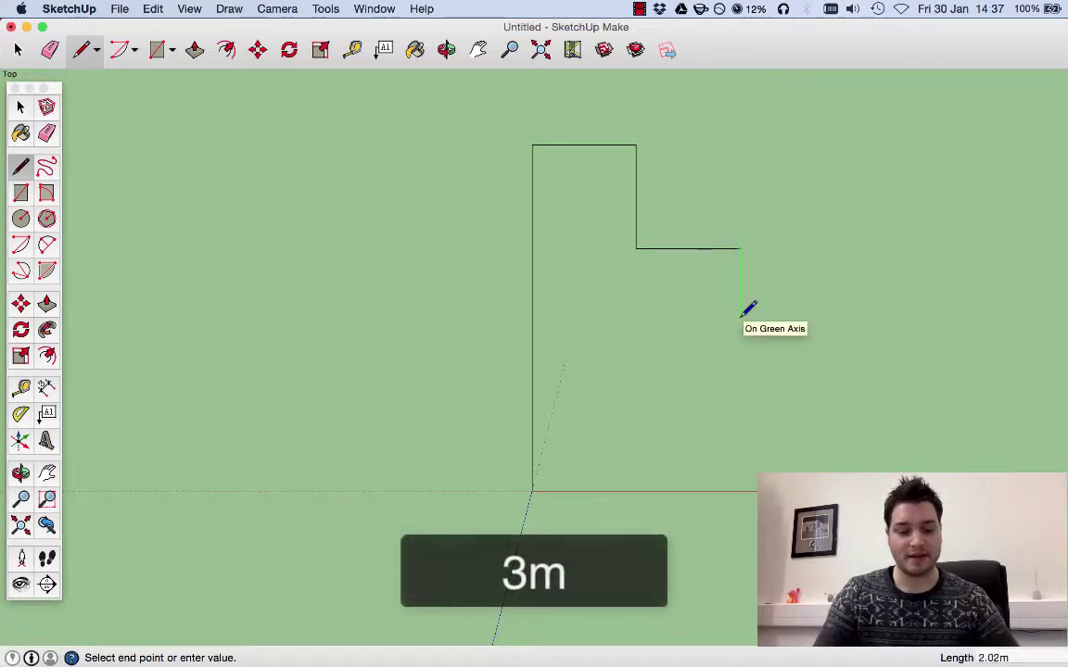
{"action": "key", "text": "Return"}
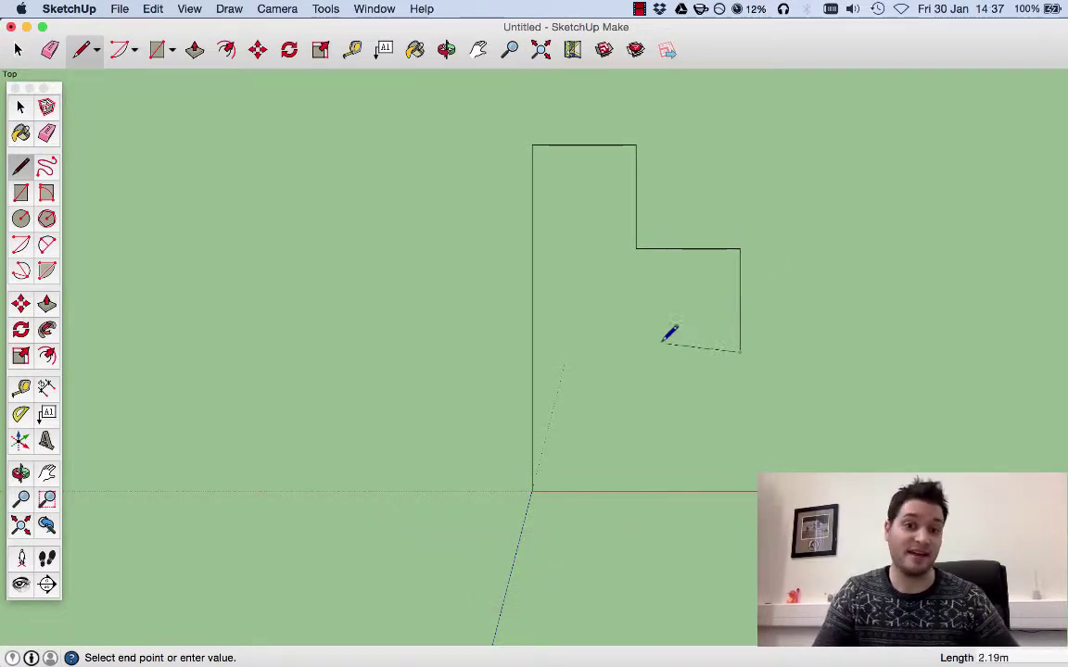
{"action": "type", "text": "3m"}
{"action": "key", "text": "Return"}
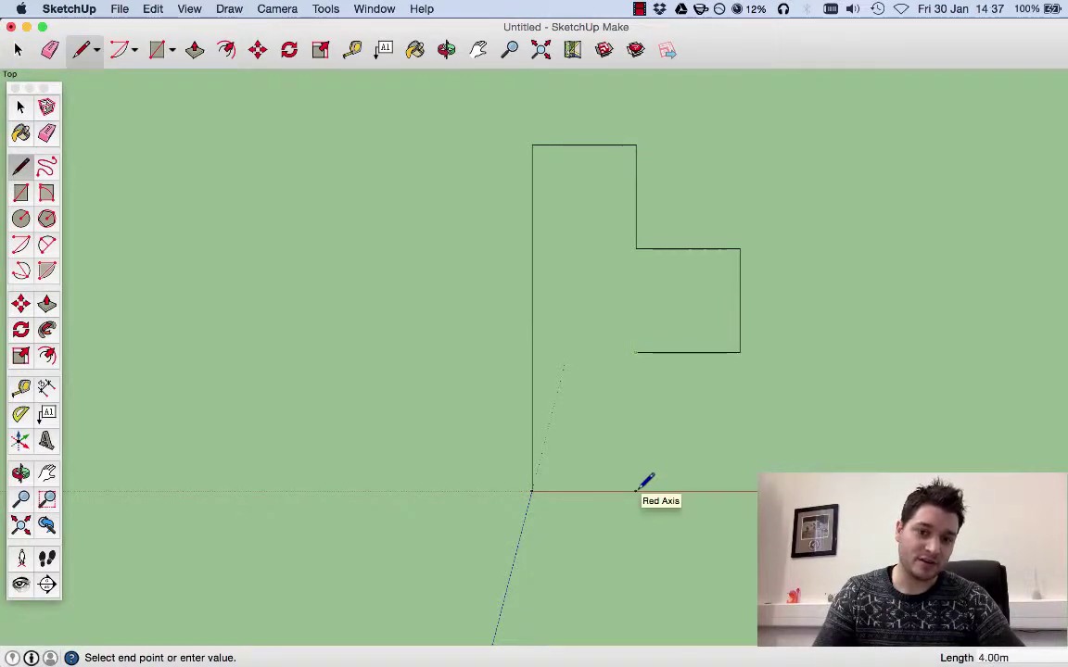
{"action": "left_click", "coordinate": [636, 490]}
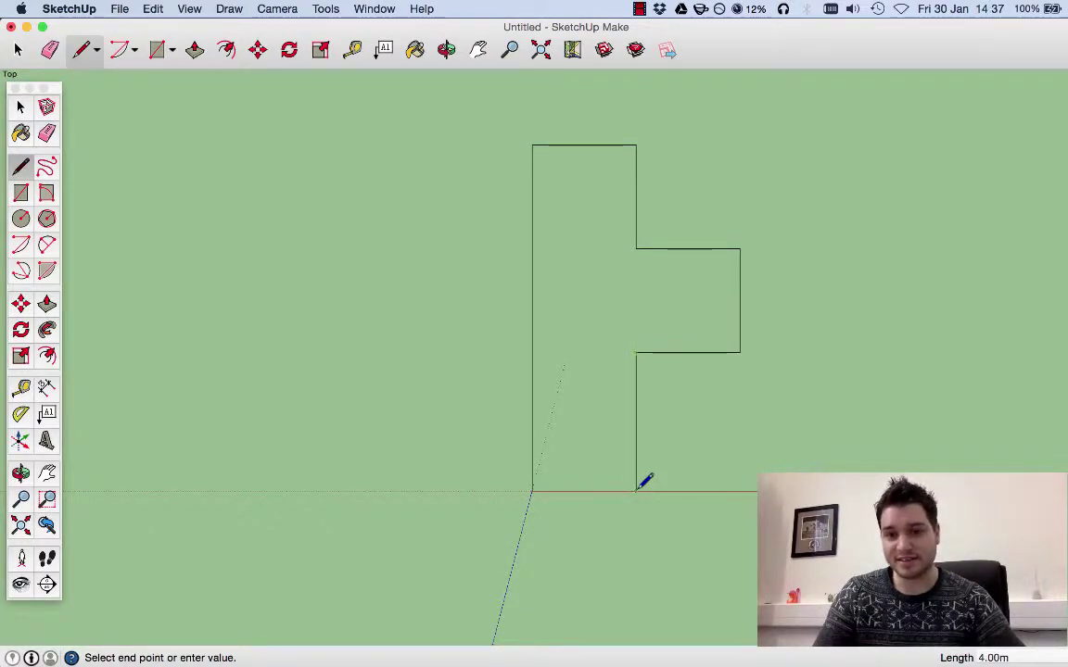
{"action": "left_click", "coordinate": [533, 490]}
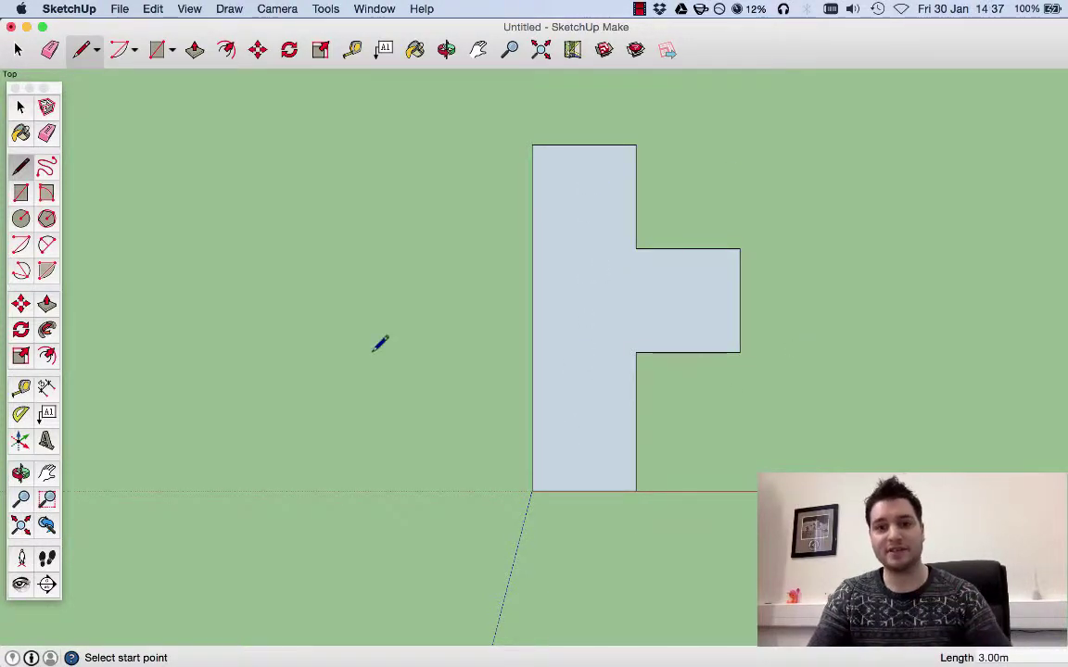
- Draw a 3m by 10m rectangle from a corner on the red axis
{"action": "left_click", "coordinate": [20, 109]}
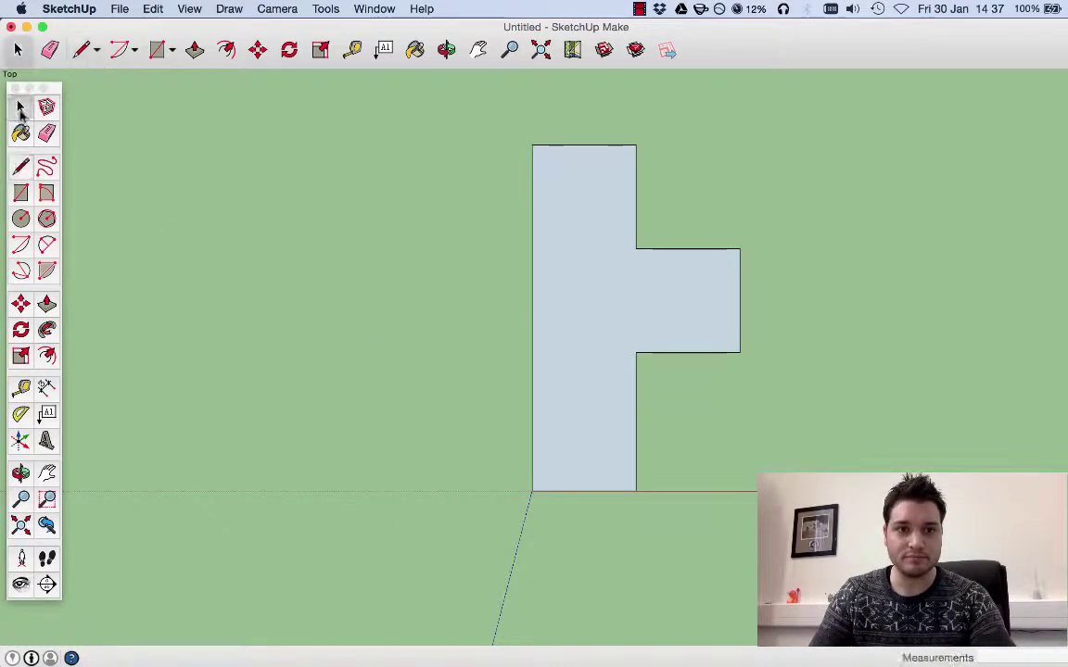
{"action": "left_click", "coordinate": [21, 192]}
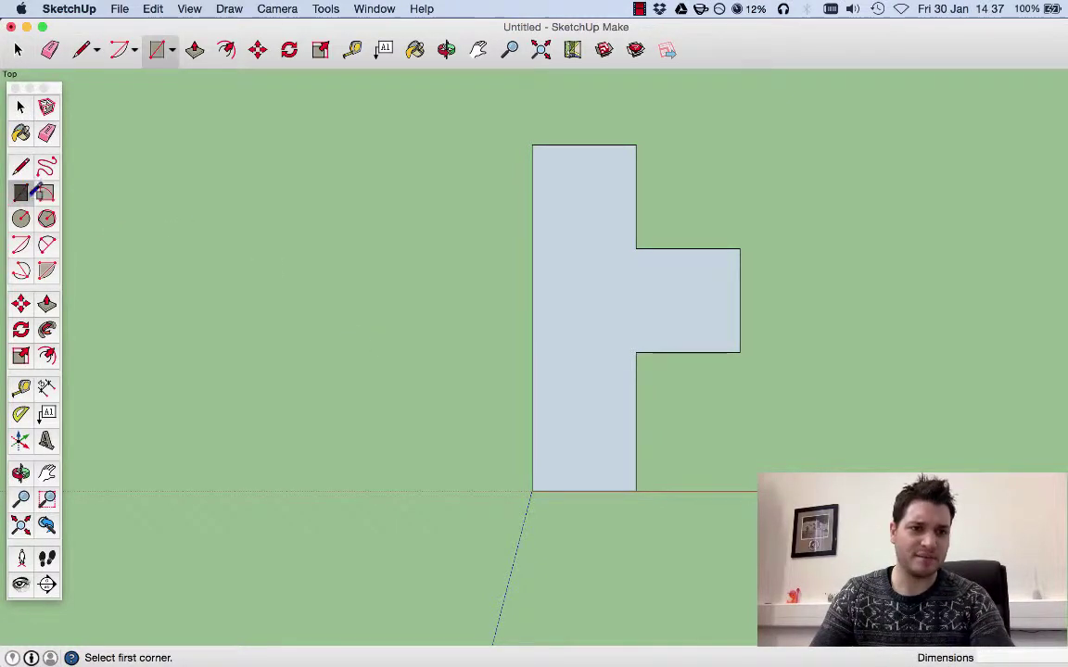
{"action": "left_click", "coordinate": [839, 491]}
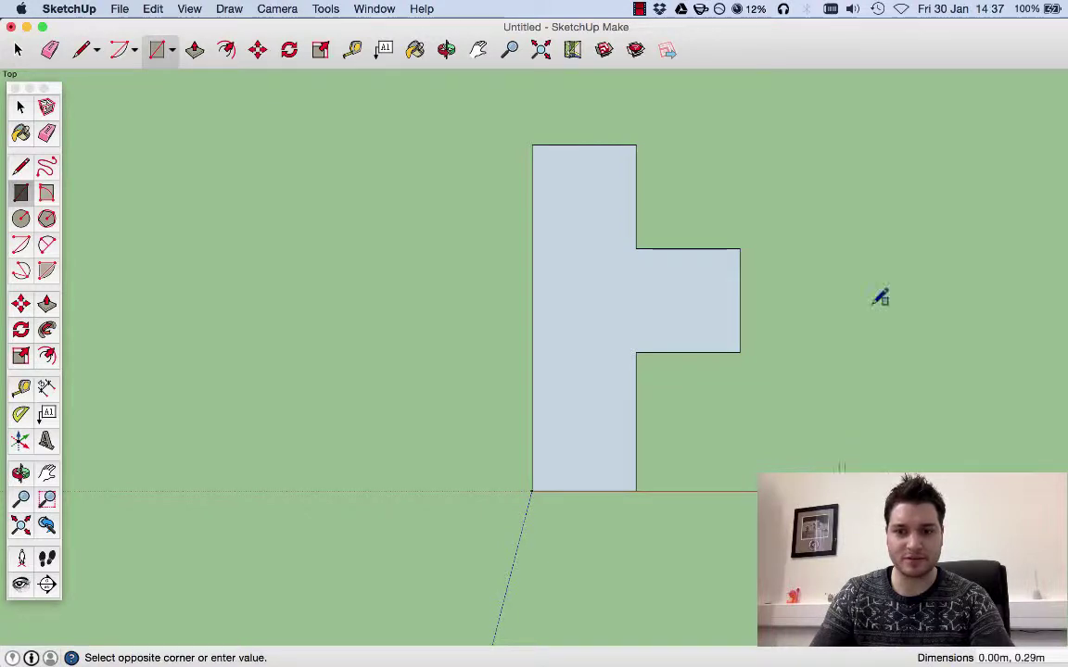
{"action": "type", "text": "3"}
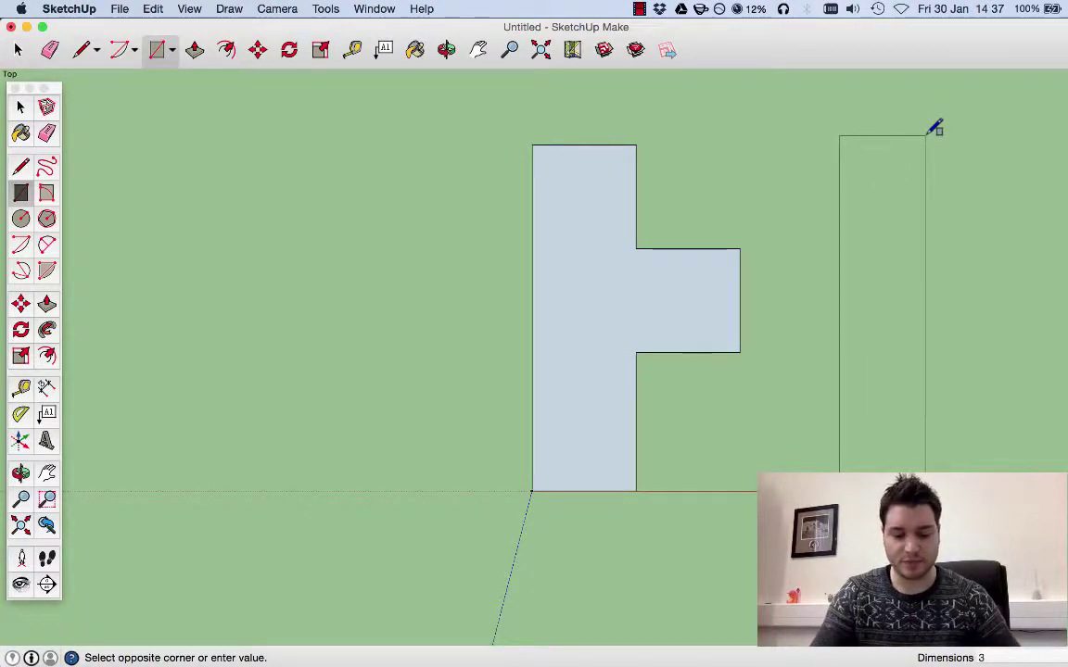
{"action": "type", "text": "m,10m"}
{"action": "key", "text": "Return"}
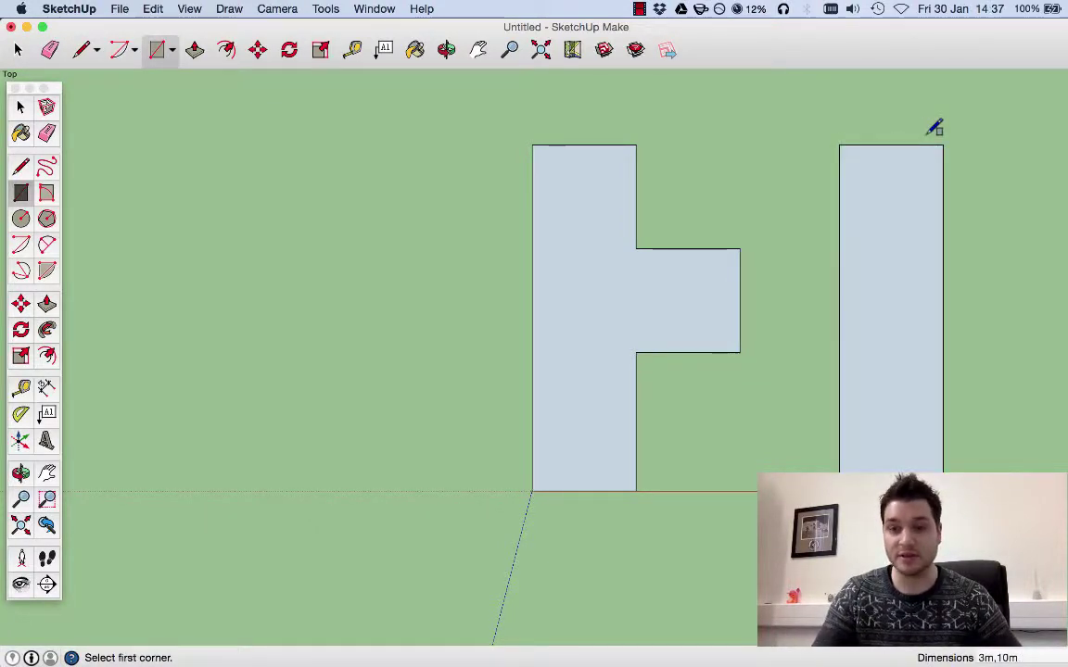
- Draw a square wing off the rectangle's right edge
{"action": "left_click", "coordinate": [944, 192]}
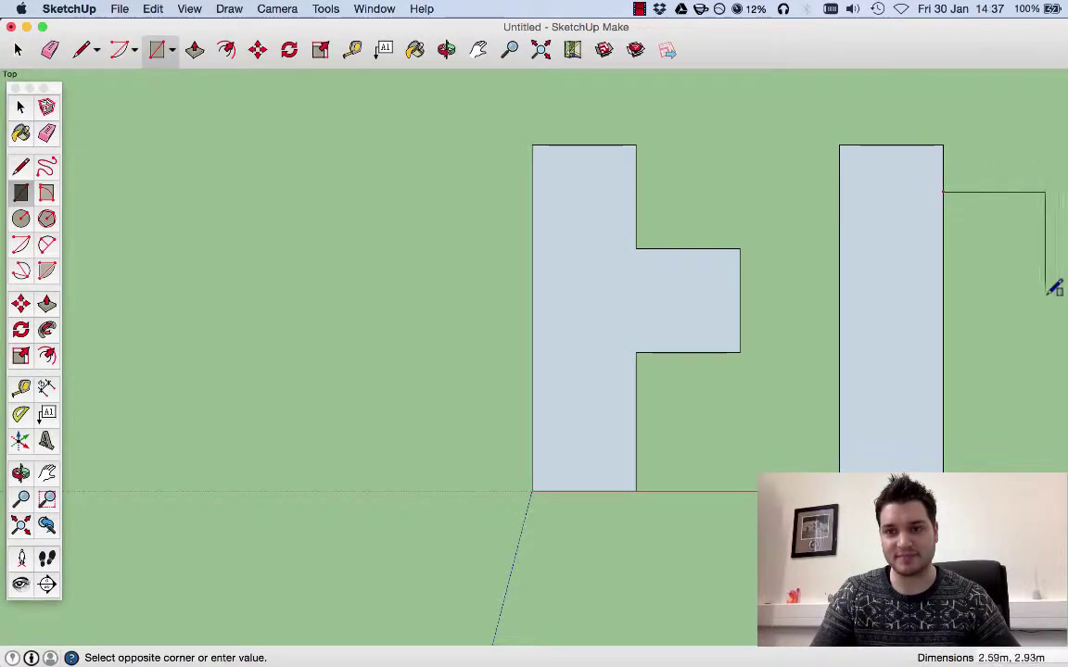
{"action": "left_click", "coordinate": [1045, 294]}
{"action": "left_click", "coordinate": [21, 106]}
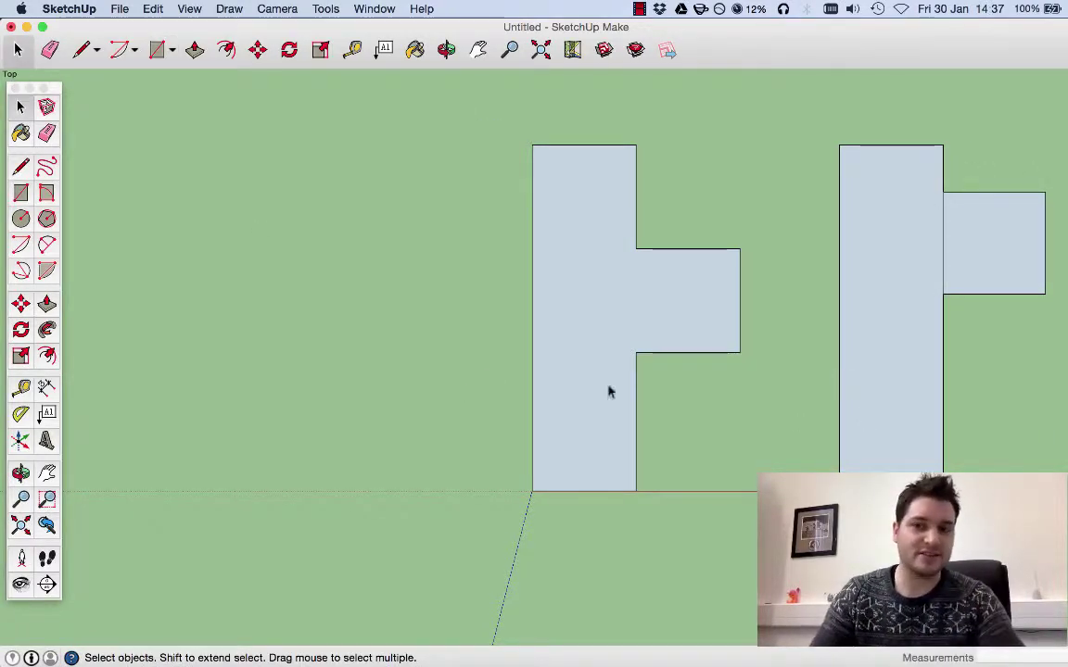
- Orbit and zoom into a 3D perspective of both flat floor plans
{"action": "left_click", "coordinate": [446, 50]}
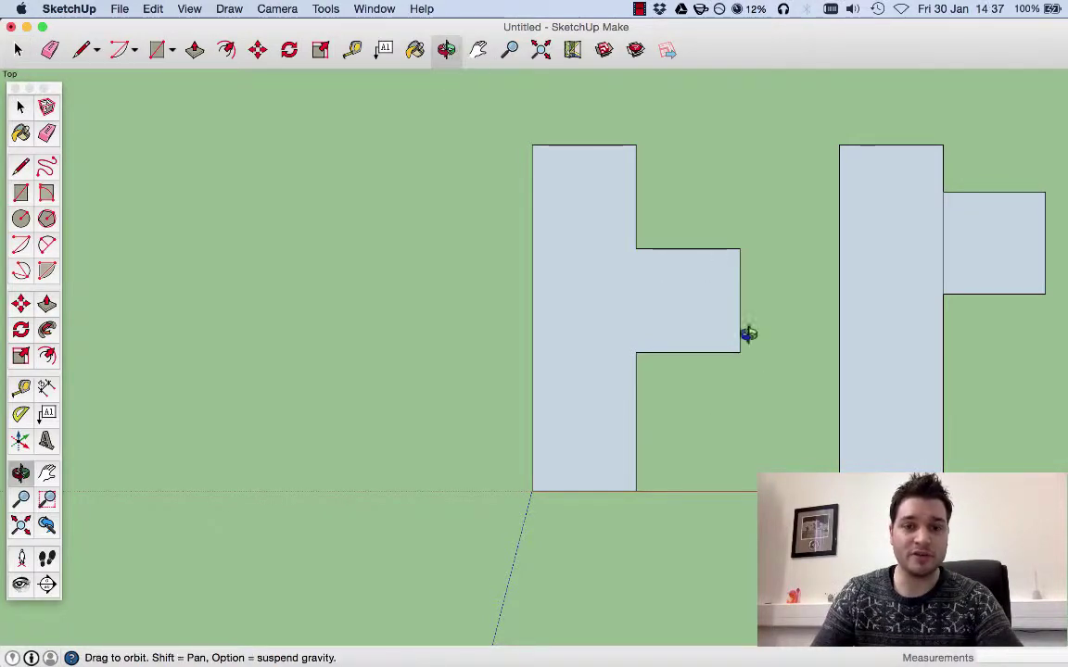
{"action": "left_click_drag", "start_coordinate": [753, 364], "coordinate": [500, 220]}
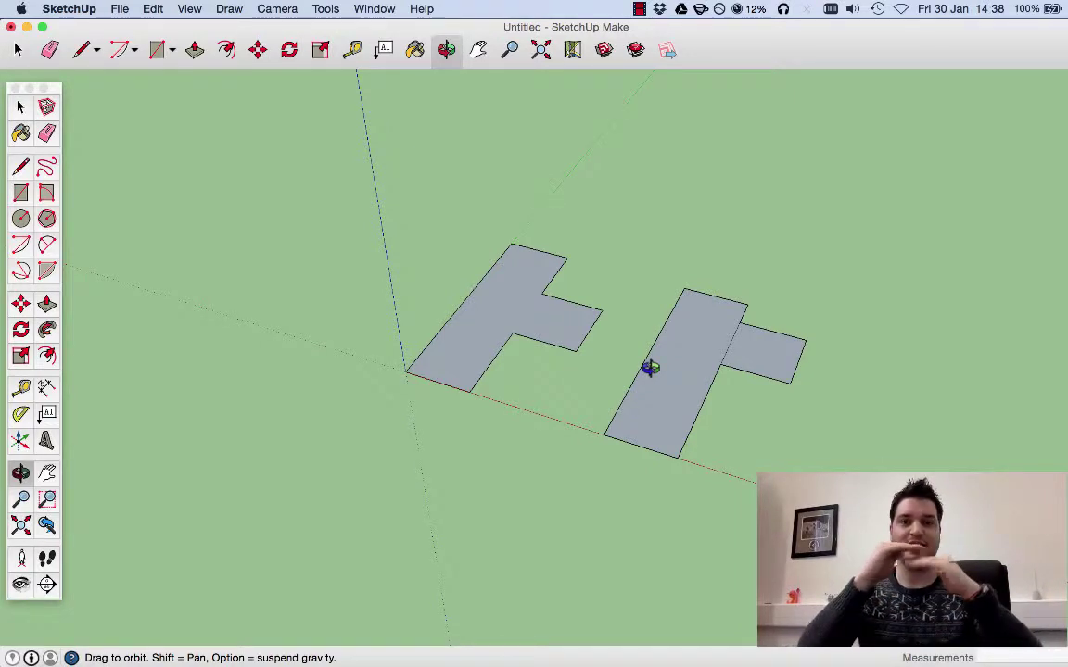
{"action": "left_click_drag", "start_coordinate": [710, 364], "coordinate": [665, 322]}
{"action": "scroll", "coordinate": [758, 313], "scroll_direction": "up", "scroll_amount": 3}
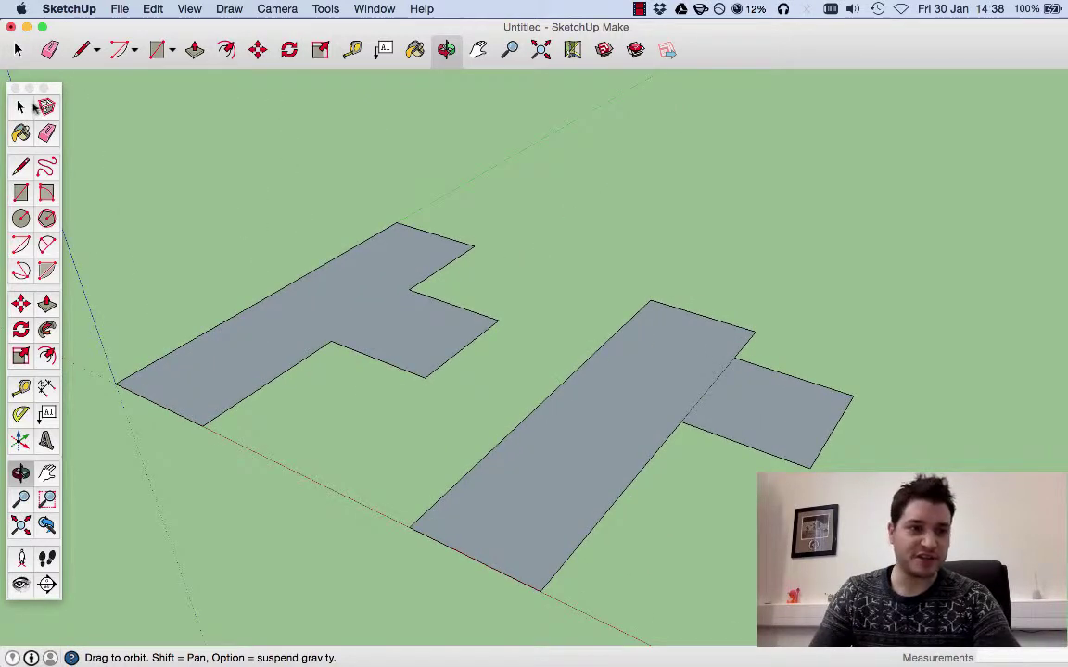
- Select and deselect the left T-shaped outline to confirm it is one face
{"action": "left_click", "coordinate": [28, 107]}
{"action": "left_click", "coordinate": [388, 288]}
{"action": "left_click", "coordinate": [419, 296]}
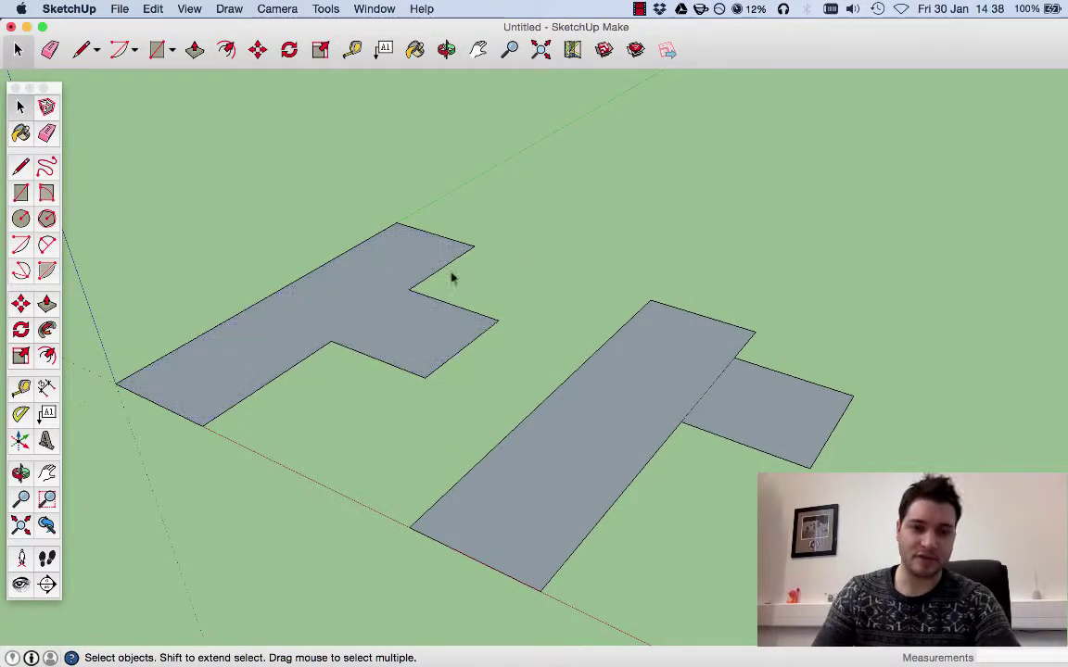
{"action": "scroll", "coordinate": [164, 317], "scroll_direction": "up", "scroll_amount": 5}
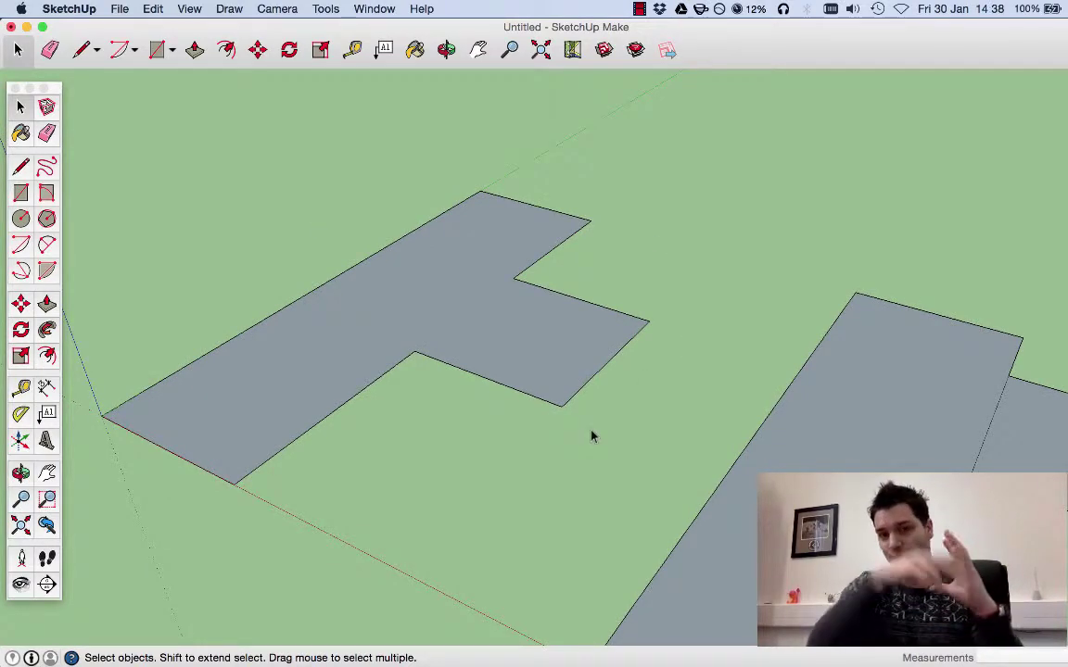
{"action": "scroll", "coordinate": [178, 186], "scroll_direction": "down", "scroll_amount": 2}
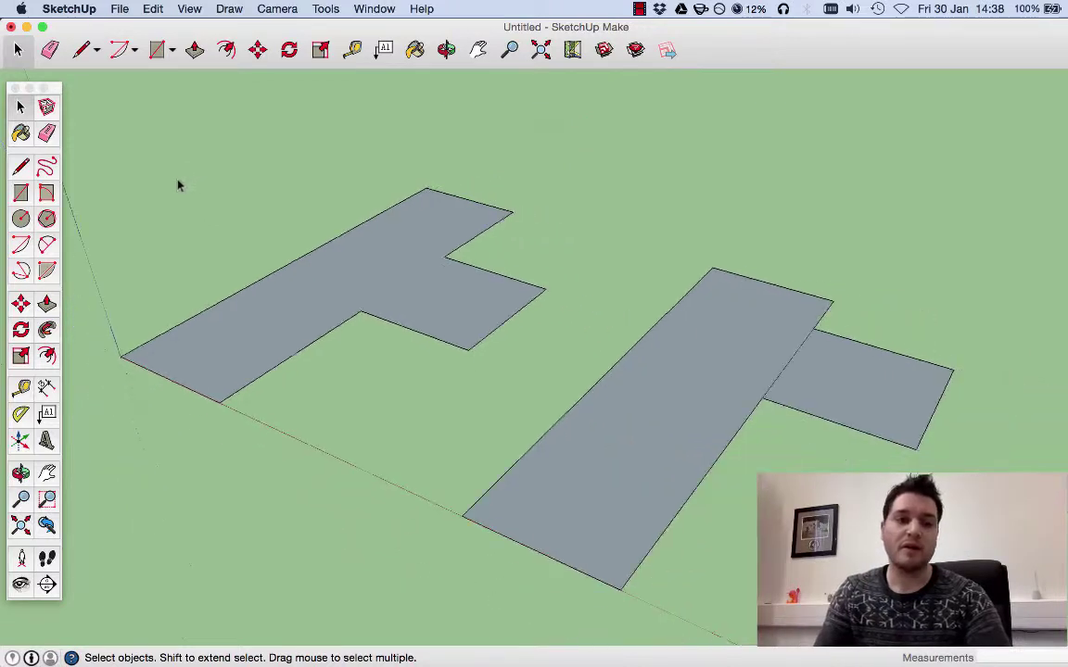
- Check the right plan's faces, finding the long rectangle and square wing are separate
{"action": "left_click", "coordinate": [747, 358]}
{"action": "left_click", "coordinate": [868, 334]}
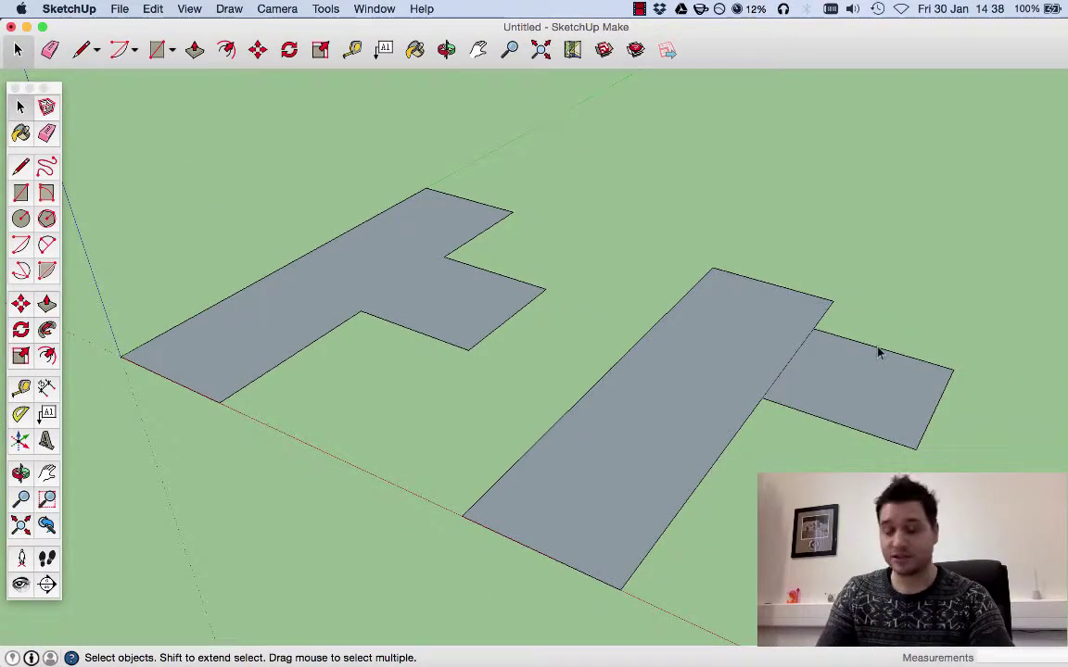
{"action": "left_click", "coordinate": [763, 348]}
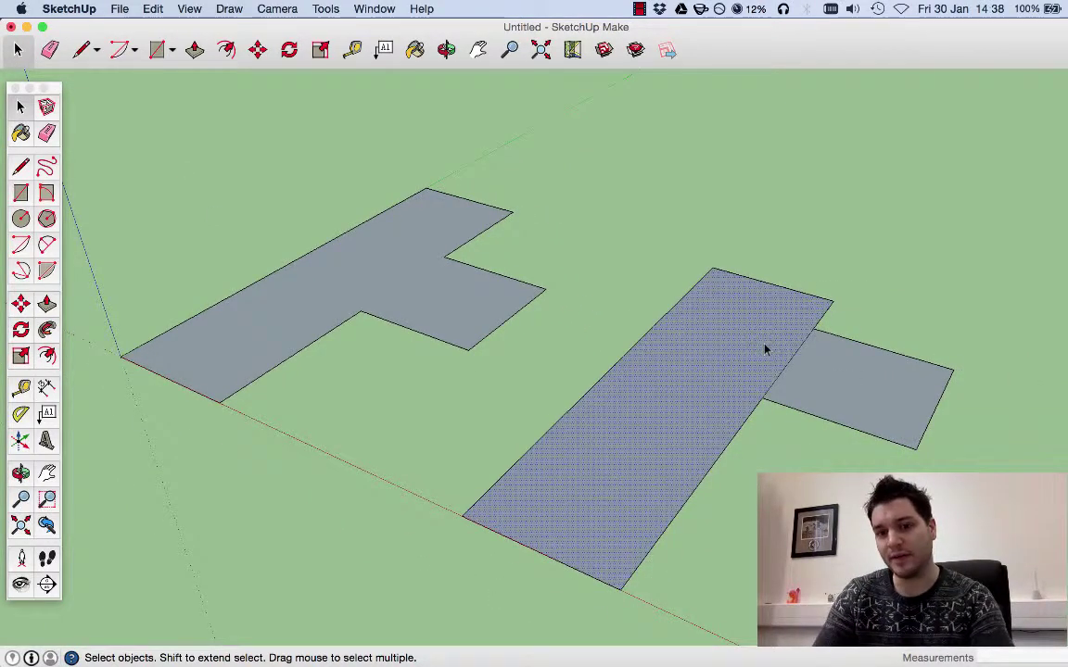
{"action": "scroll", "coordinate": [763, 347], "scroll_direction": "up", "scroll_amount": 1}
{"action": "left_click", "coordinate": [784, 427]}
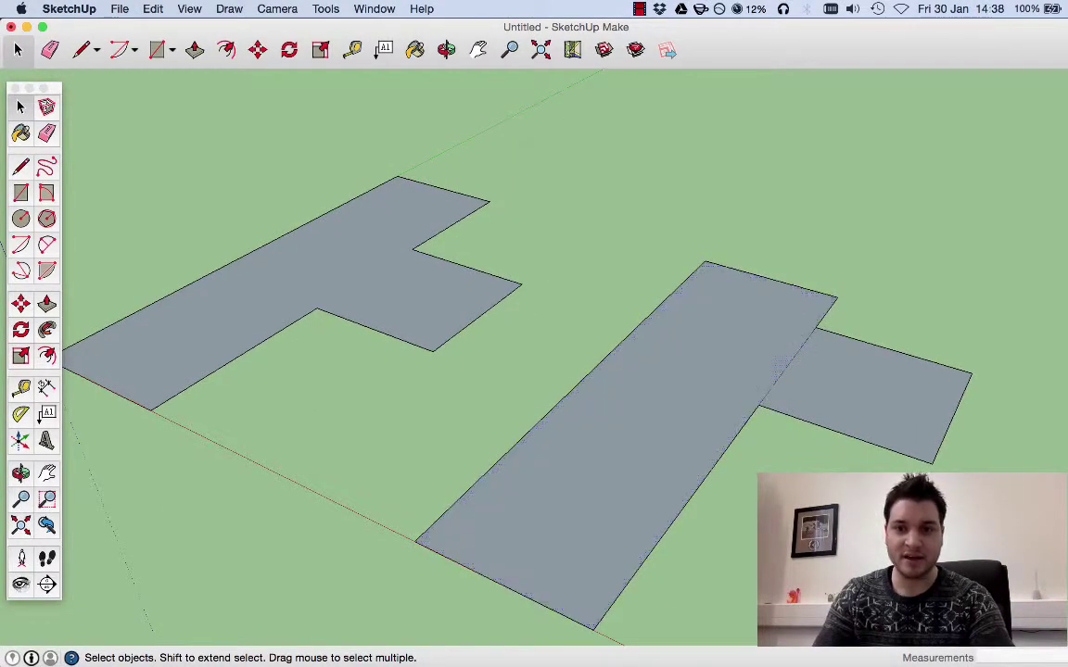
{"action": "left_click", "coordinate": [823, 417]}
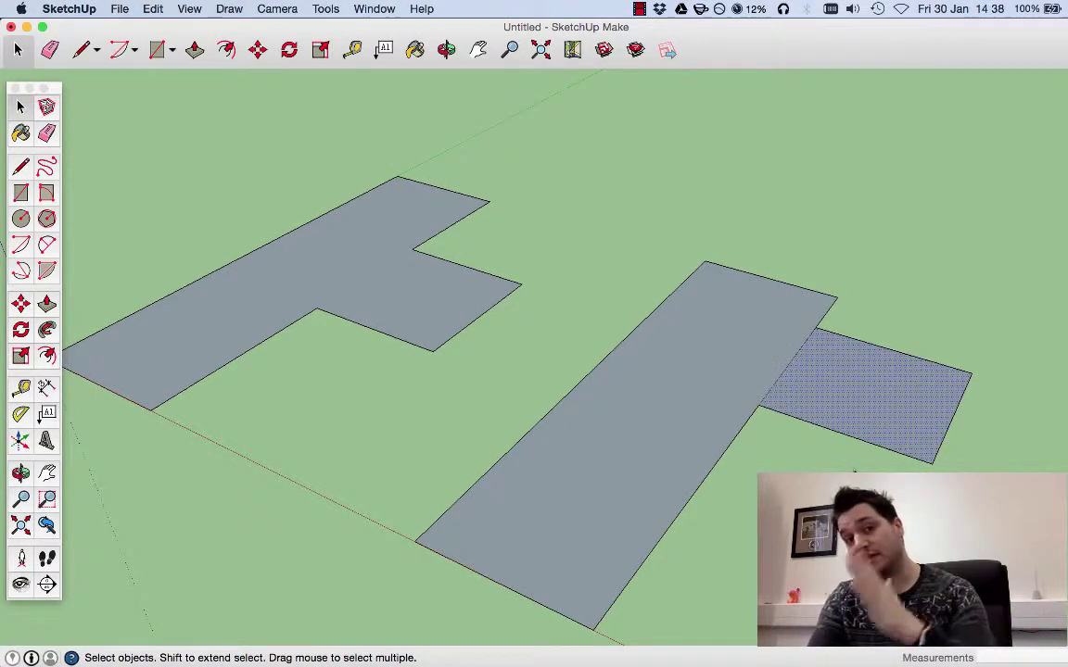
{"action": "scroll", "coordinate": [501, 306], "scroll_direction": "down", "scroll_amount": 3}
{"action": "scroll", "coordinate": [830, 374], "scroll_direction": "up", "scroll_amount": 3}
{"action": "left_click", "coordinate": [691, 449]}
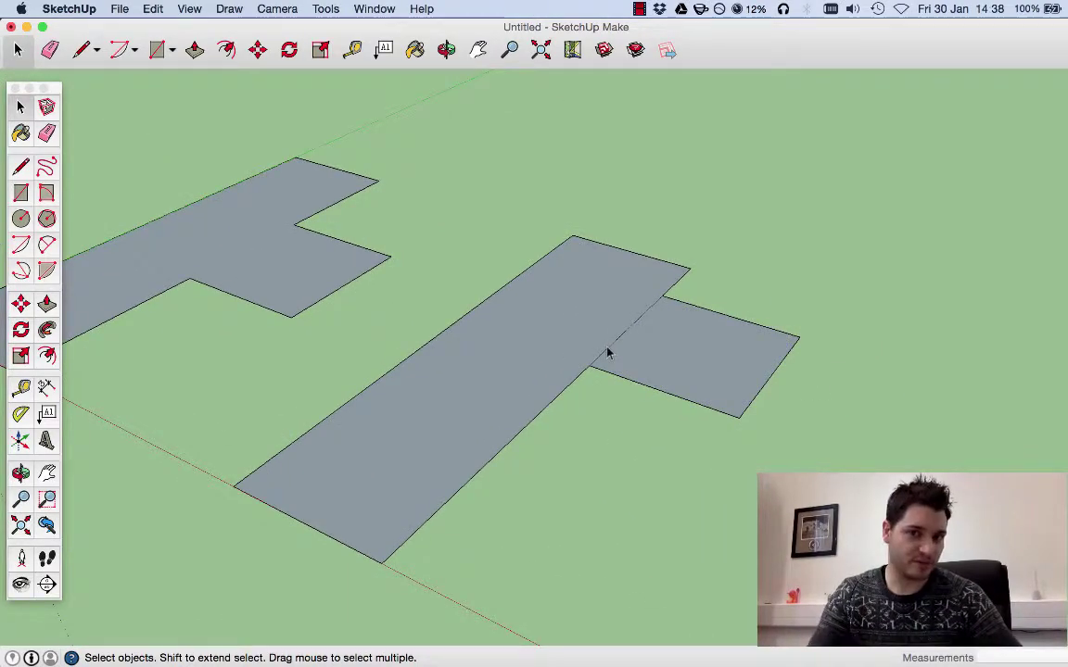
- Trial-extrude the T face to 1.23 m and the long rectangle, then undo both
{"action": "left_click", "coordinate": [47, 306]}
{"action": "left_click", "coordinate": [248, 230]}
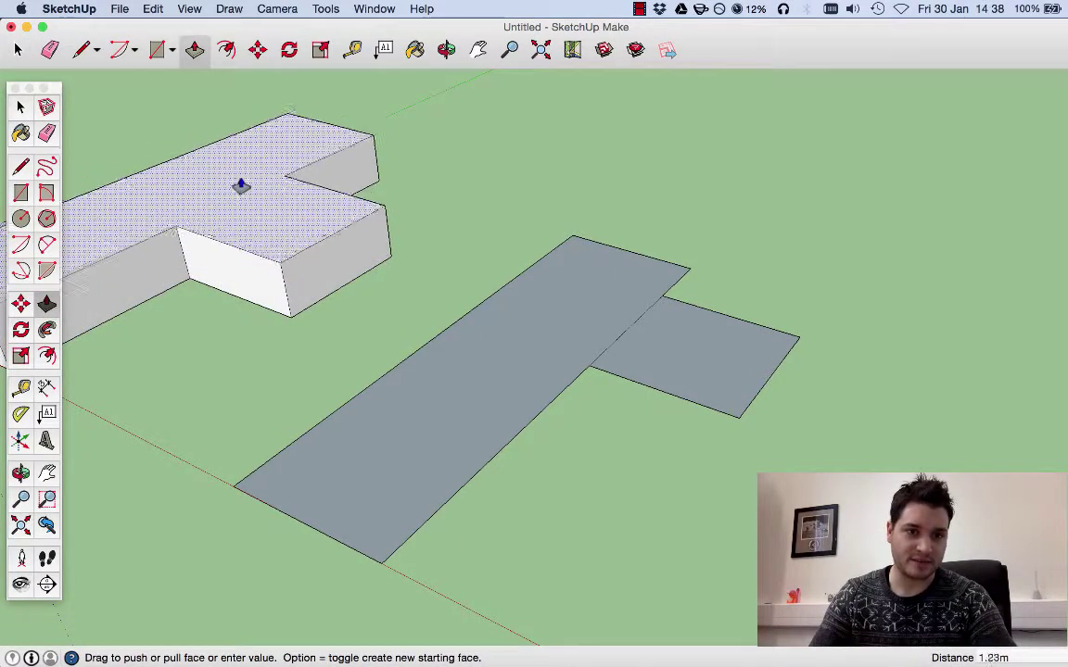
{"action": "left_click", "coordinate": [240, 183]}
{"action": "left_click", "coordinate": [455, 381]}
{"action": "left_click", "coordinate": [459, 269]}
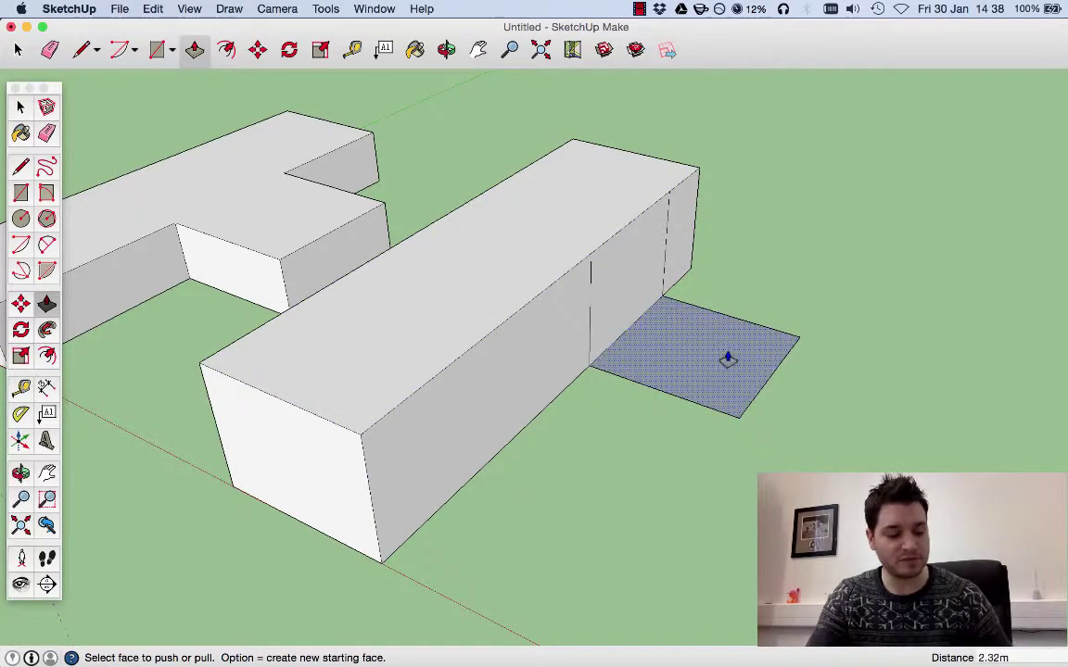
{"action": "key", "text": "super+z"}
{"action": "key", "text": "super+z"}
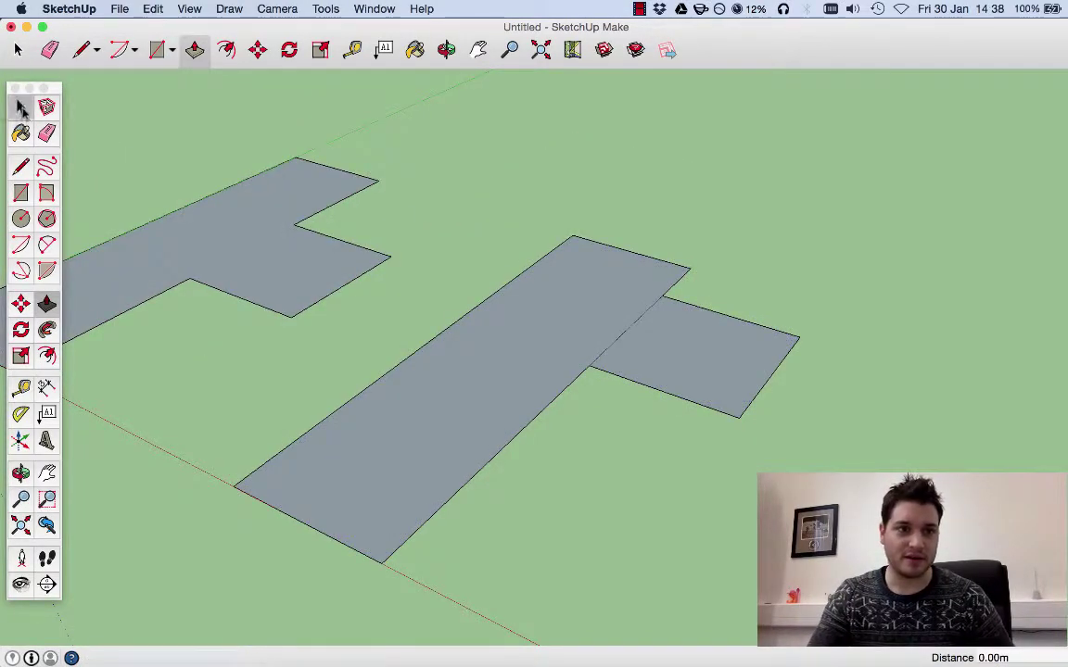
{"action": "left_click", "coordinate": [21, 108]}
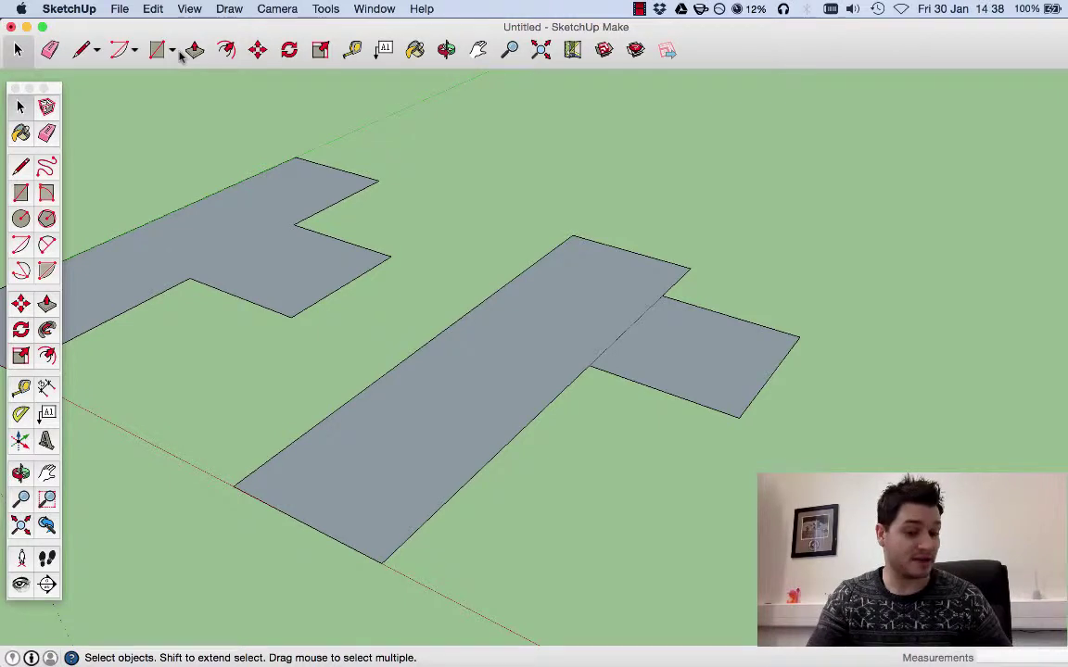
- Open and dismiss the Edit menu, then trial-extrude the second T to 2.37 m and undo
{"action": "left_click", "coordinate": [148, 9]}
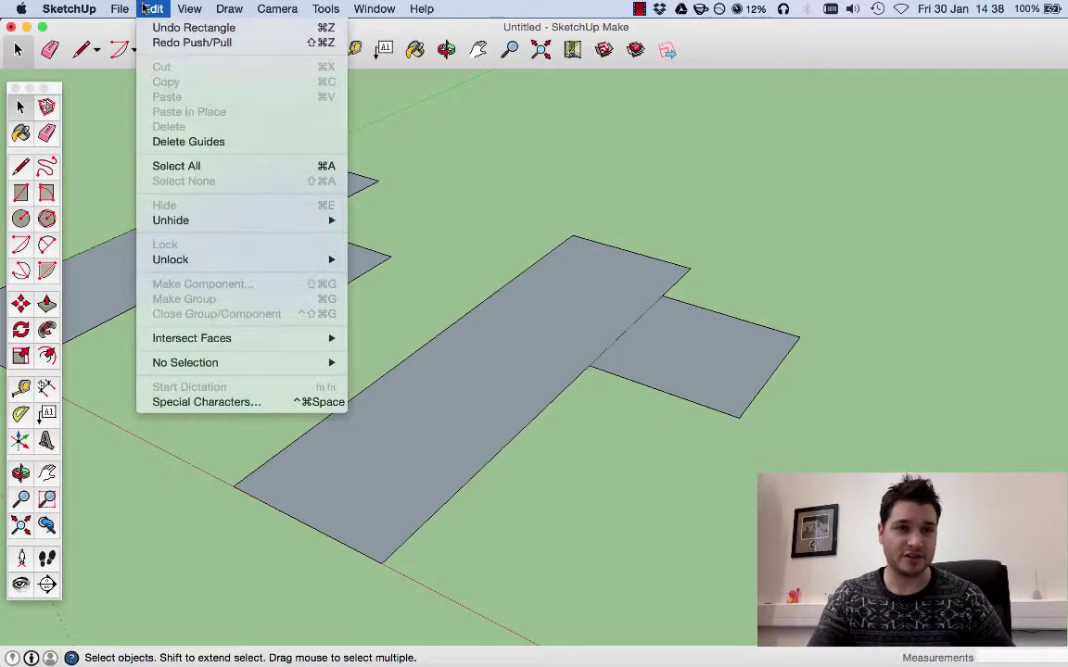
{"action": "left_click", "coordinate": [517, 127]}
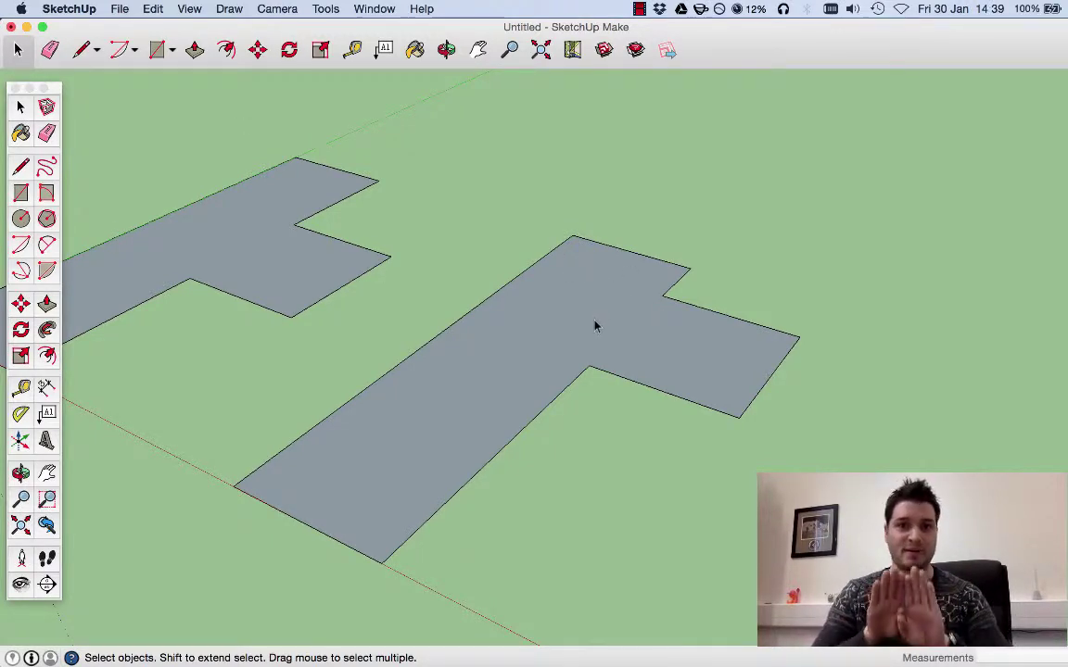
{"action": "left_click", "coordinate": [47, 303]}
{"action": "left_click", "coordinate": [626, 297]}
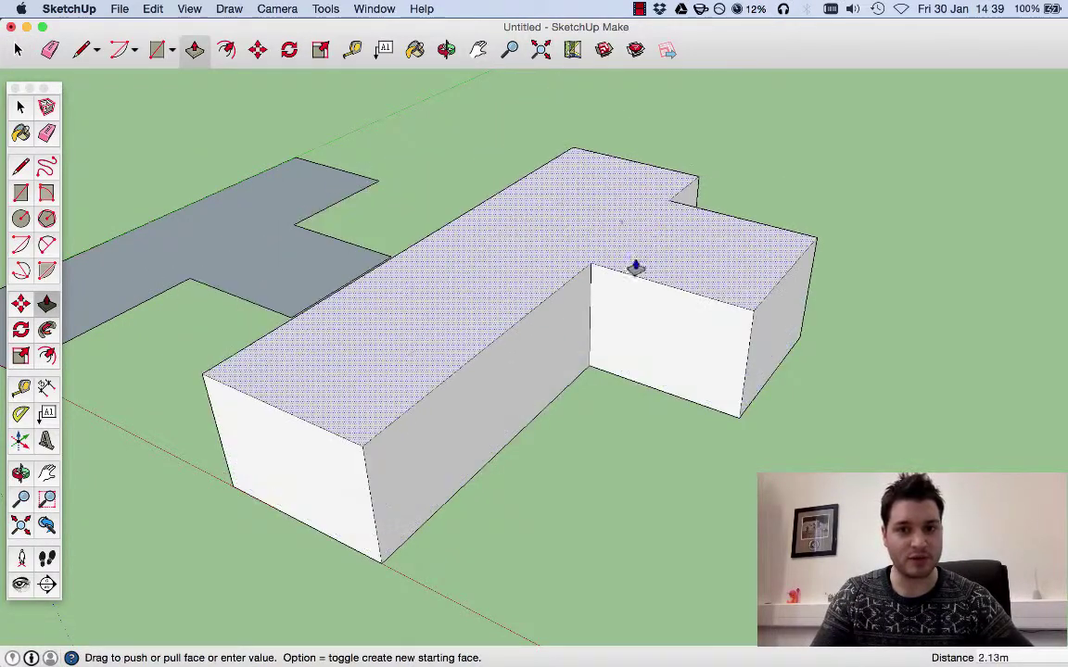
{"action": "left_click", "coordinate": [626, 207]}
{"action": "key", "text": "super+z"}
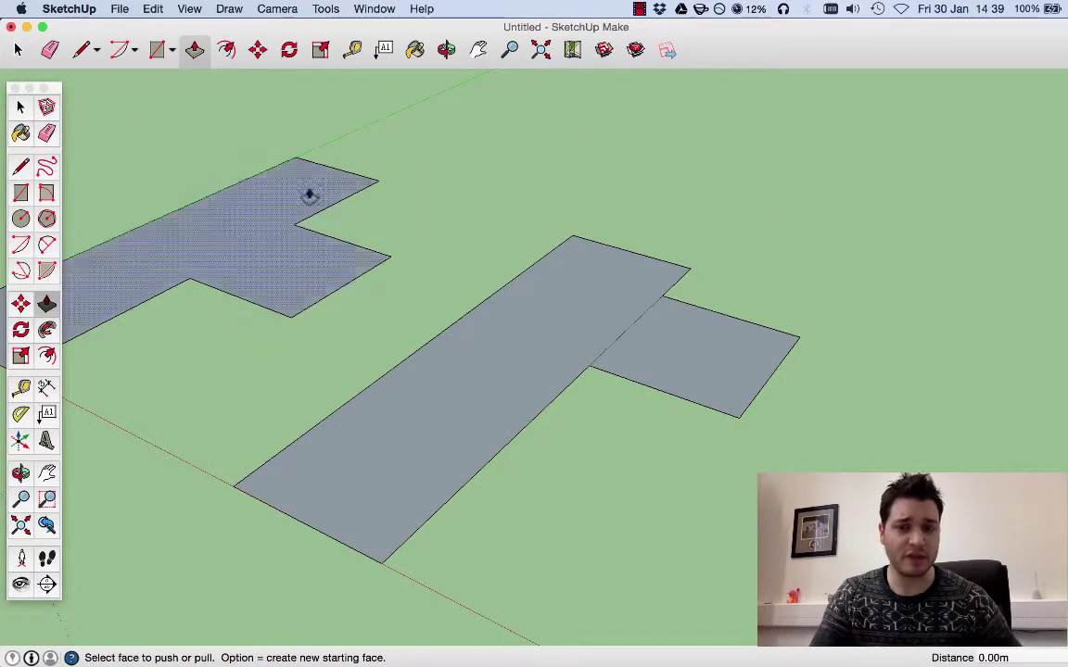
{"action": "left_click", "coordinate": [17, 49]}
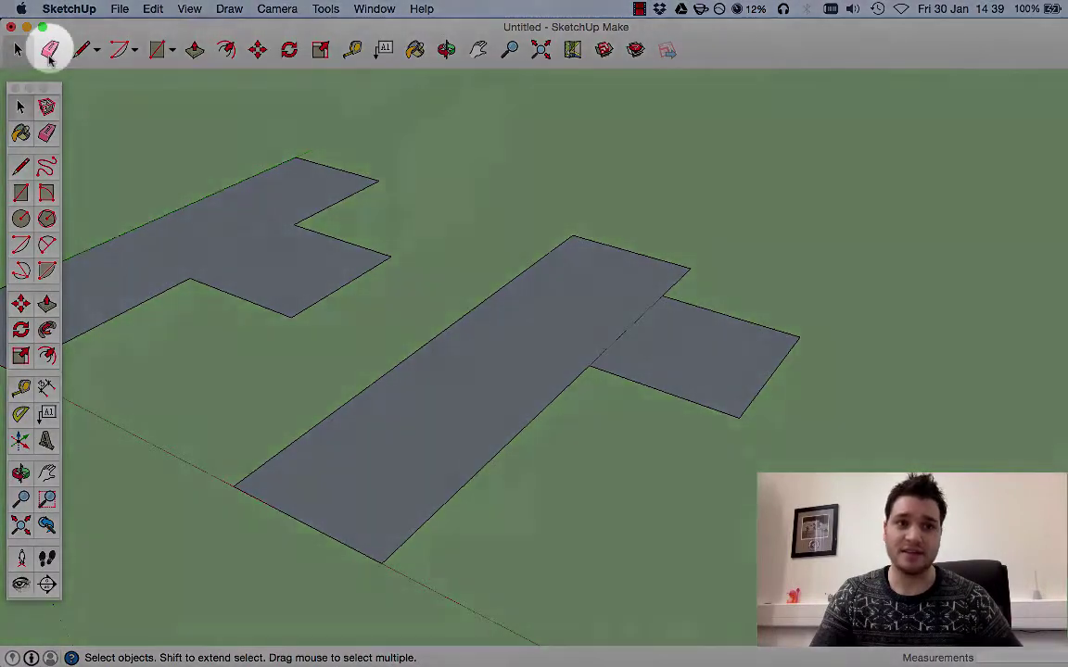
- Undo back to restore the edge dividing the second floor plan
{"action": "left_click", "coordinate": [50, 51]}
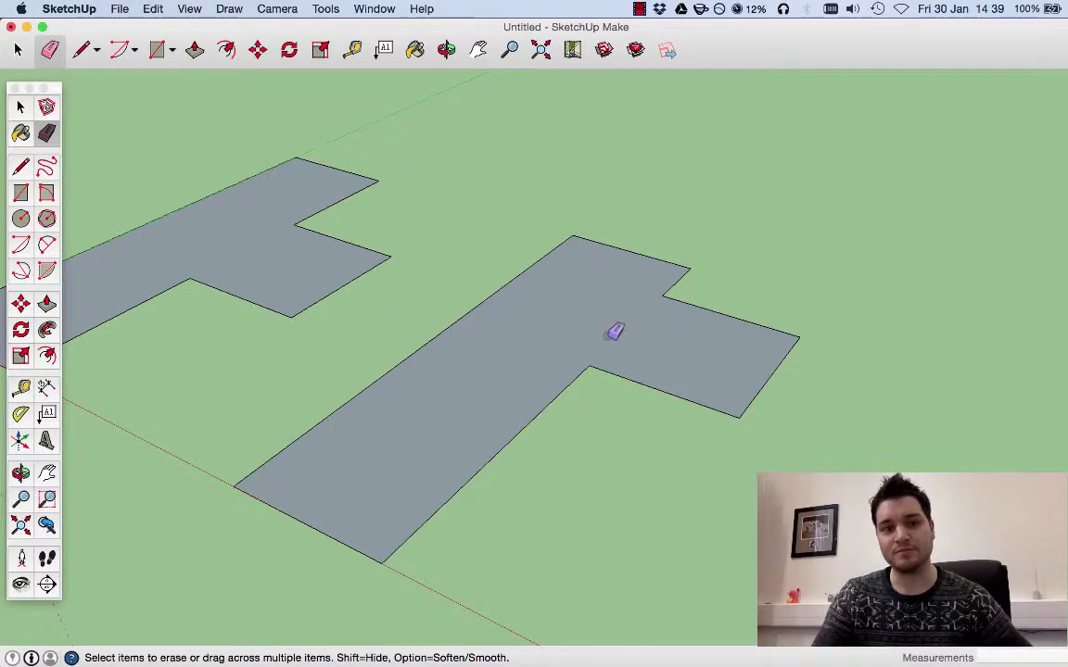
{"action": "key", "text": "super+z"}
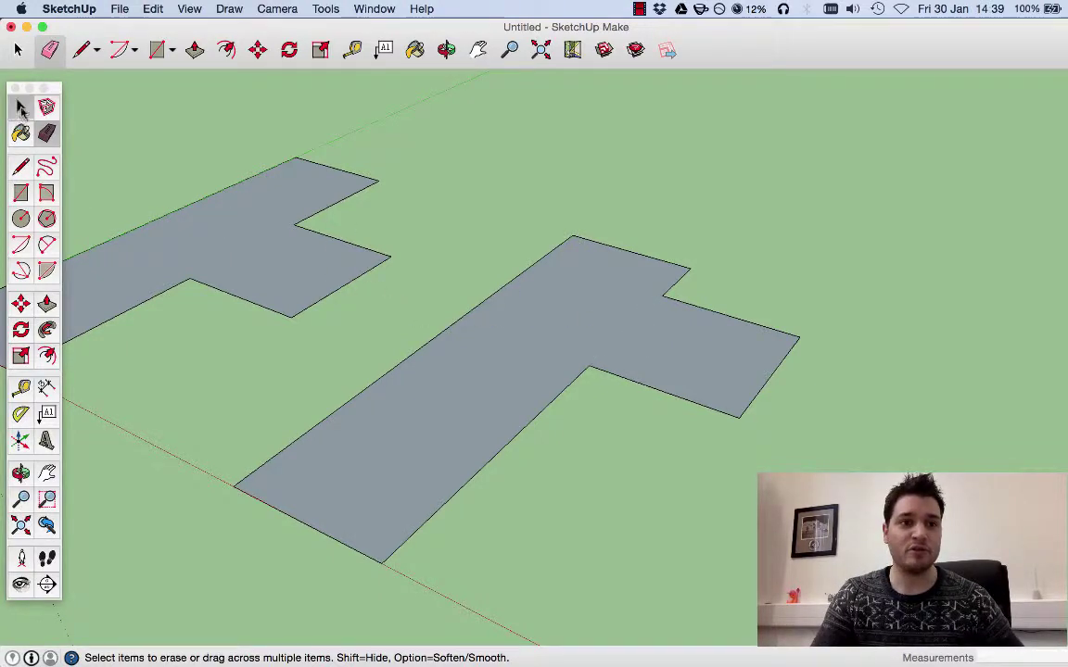
{"action": "left_click", "coordinate": [20, 106]}
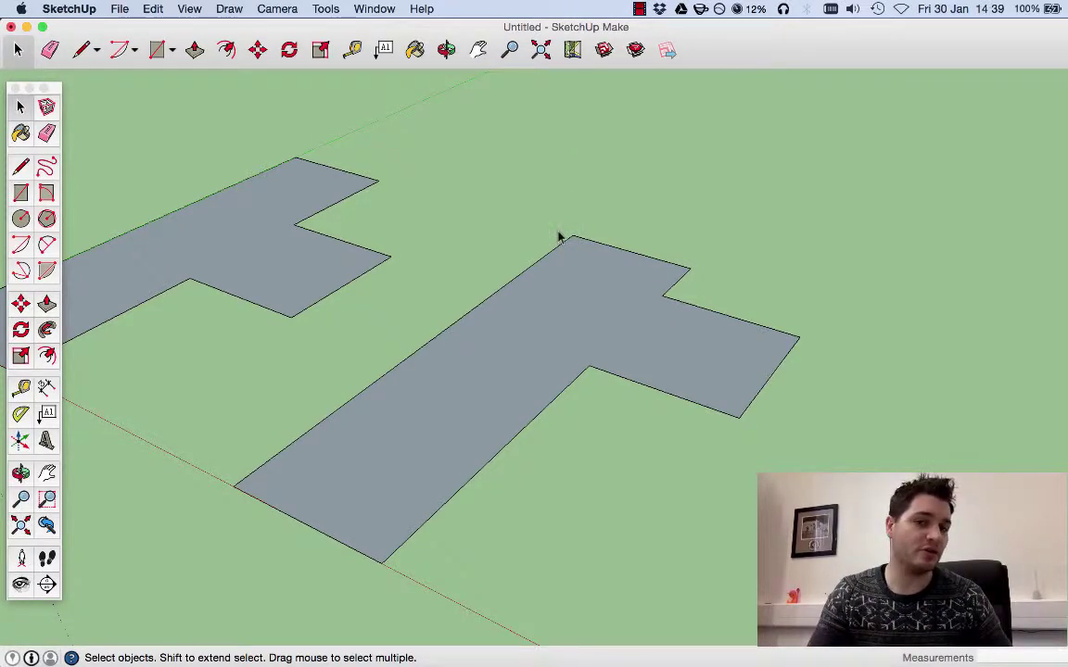
{"action": "key", "text": "super+z"}
- Erase every edge of the second plan, including the leftover red-axis and diagonal edges
{"action": "left_click", "coordinate": [46, 132]}
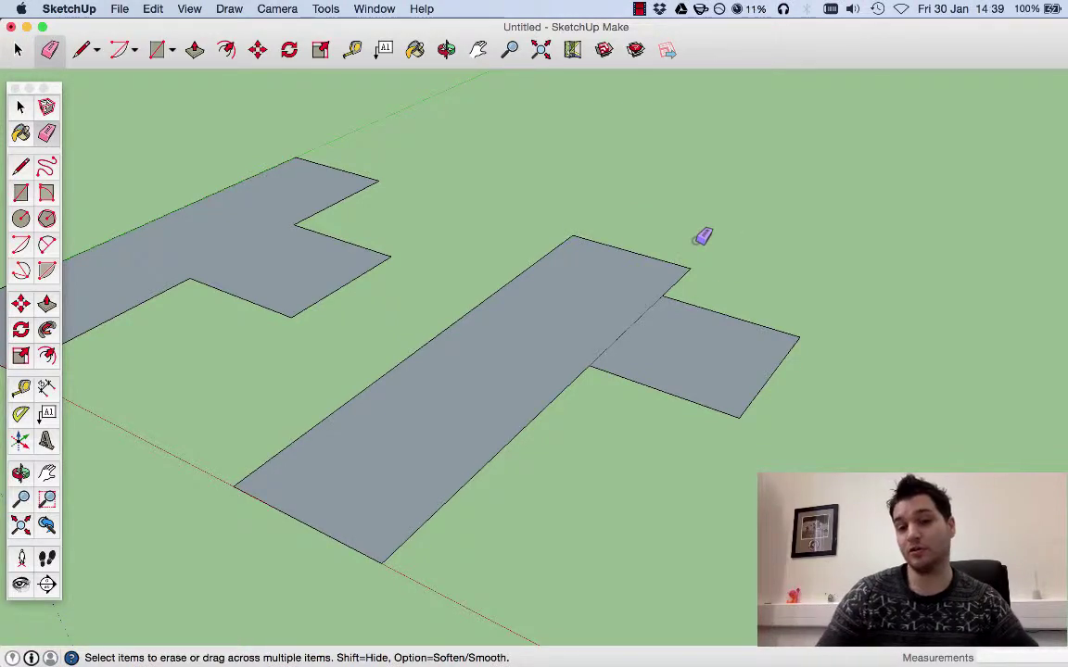
{"action": "mouse_move", "coordinate": [669, 238]}
{"action": "left_mouse_down"}
{"action": "mouse_move", "coordinate": [664, 299]}
{"action": "mouse_move", "coordinate": [679, 302]}
{"action": "mouse_move", "coordinate": [674, 275]}
{"action": "mouse_move", "coordinate": [689, 281]}
{"action": "mouse_move", "coordinate": [758, 337]}
{"action": "mouse_move", "coordinate": [760, 401]}
{"action": "mouse_move", "coordinate": [722, 416]}
{"action": "mouse_move", "coordinate": [679, 388]}
{"action": "mouse_move", "coordinate": [631, 317]}
{"action": "mouse_move", "coordinate": [544, 252]}
{"action": "mouse_move", "coordinate": [537, 236]}
{"action": "mouse_move", "coordinate": [561, 223]}
{"action": "left_mouse_up"}
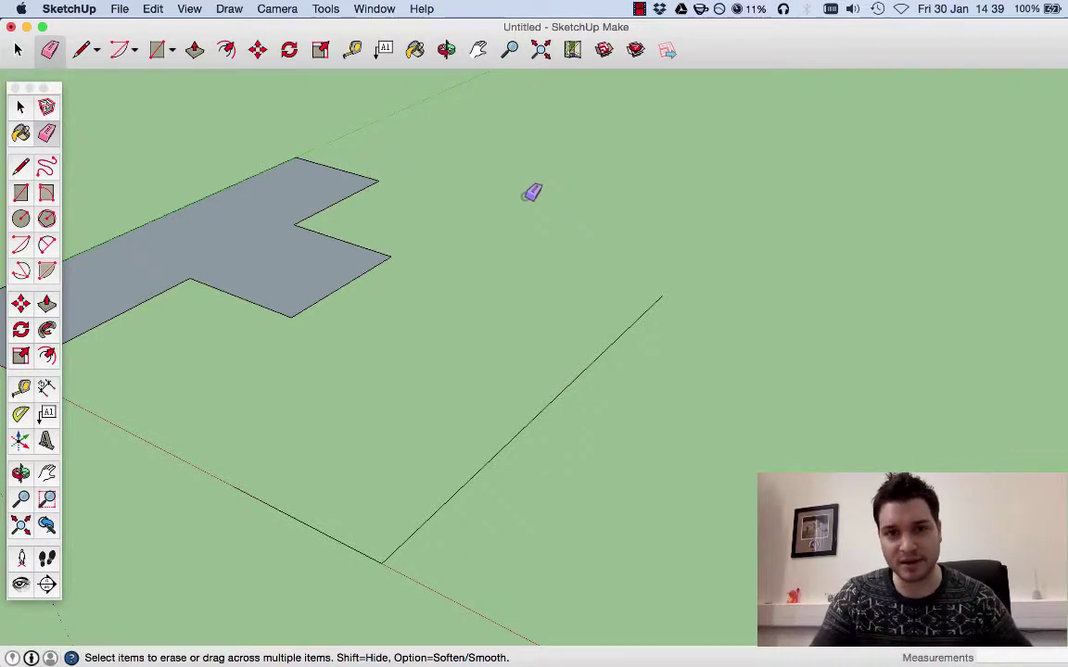
{"action": "left_click", "coordinate": [353, 540]}
{"action": "left_click", "coordinate": [444, 501]}
{"action": "key", "text": "space"}
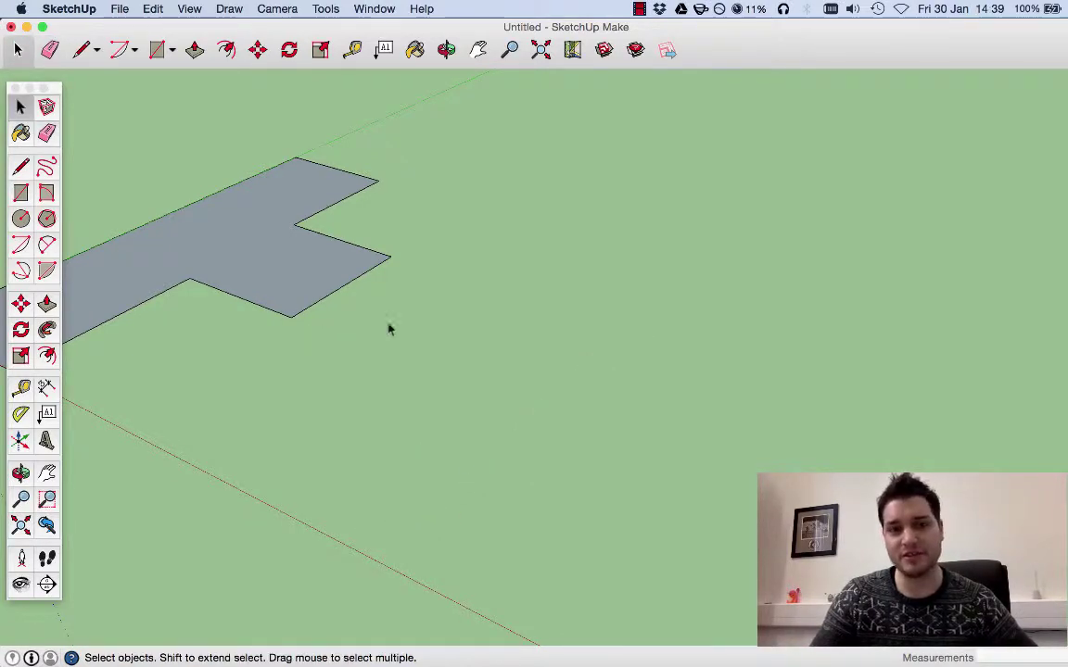
- Push/Pull the T-shaped floor face up into a 5 m block
{"action": "scroll", "coordinate": [801, 415], "scroll_direction": "down", "scroll_amount": 3}
{"action": "mouse_move", "coordinate": [800, 414]}
{"action": "middle_mouse_down"}
{"action": "mouse_move", "coordinate": [262, 281]}
{"action": "mouse_move", "coordinate": [241, 221]}
{"action": "middle_mouse_up"}
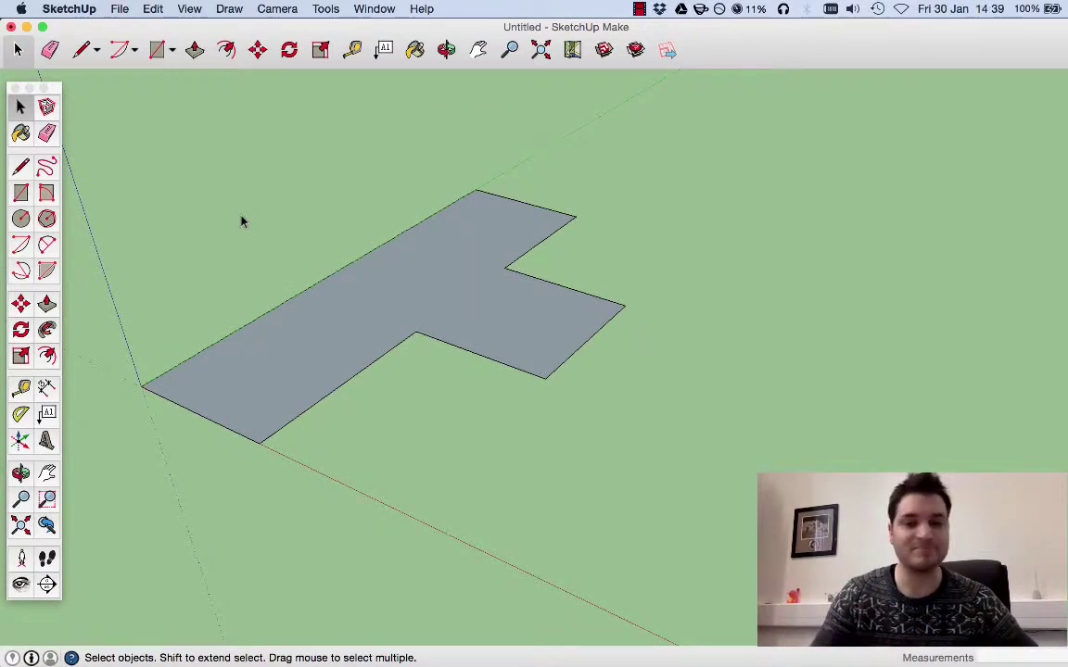
{"action": "mouse_move", "coordinate": [755, 431]}
{"action": "middle_mouse_down"}
{"action": "mouse_move", "coordinate": [805, 467]}
{"action": "mouse_move", "coordinate": [562, 331]}
{"action": "mouse_move", "coordinate": [786, 367]}
{"action": "middle_mouse_up"}
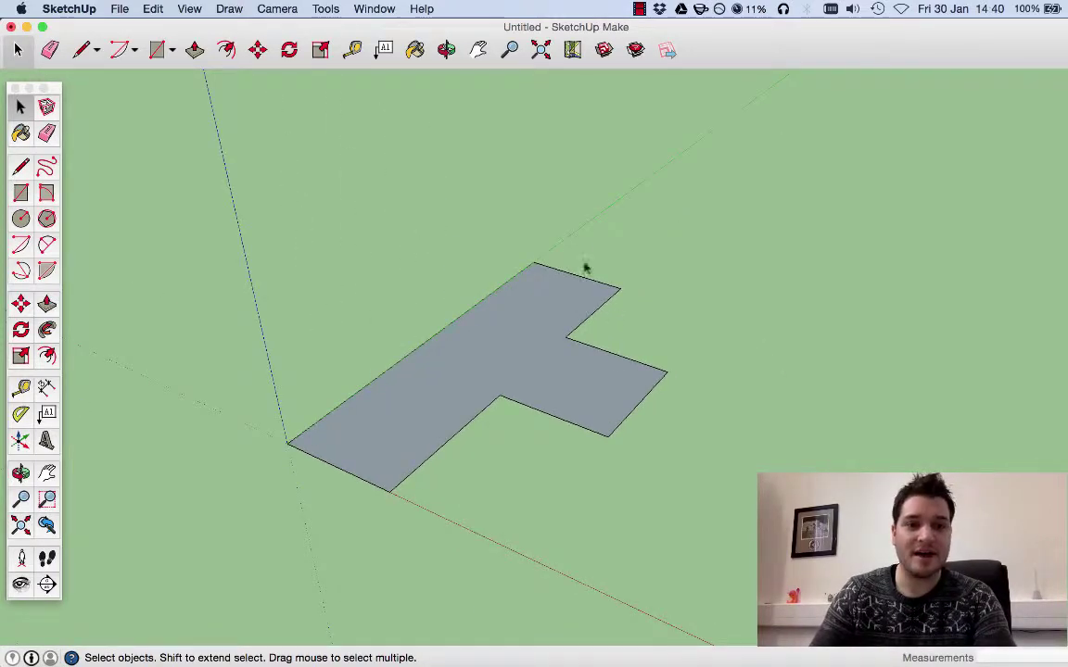
{"action": "left_click", "coordinate": [47, 304]}
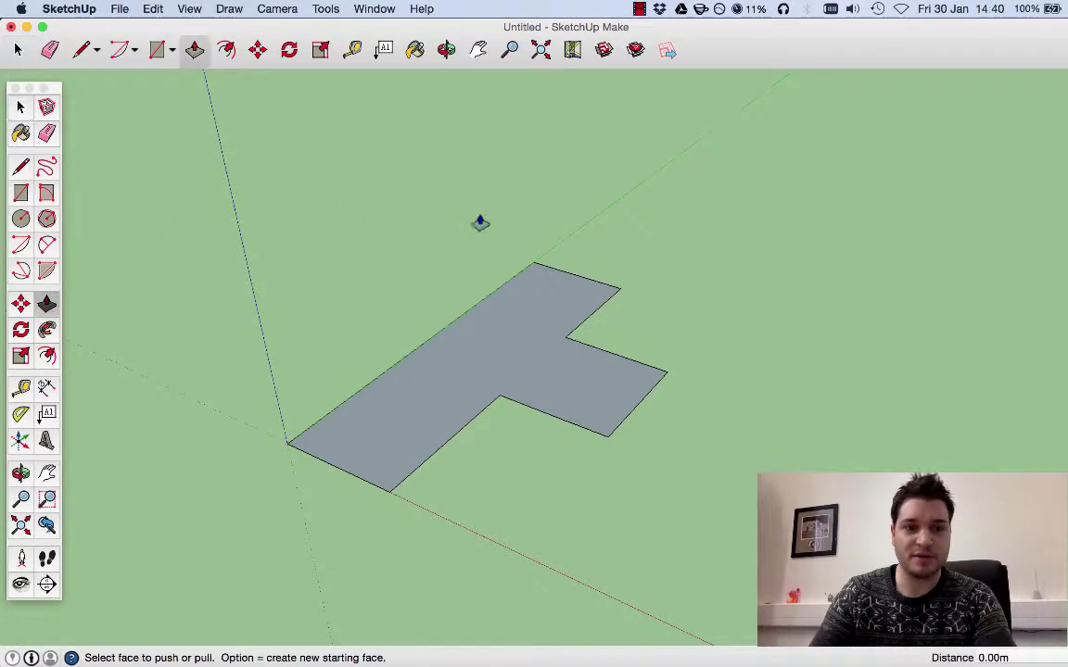
{"action": "left_click", "coordinate": [508, 326]}
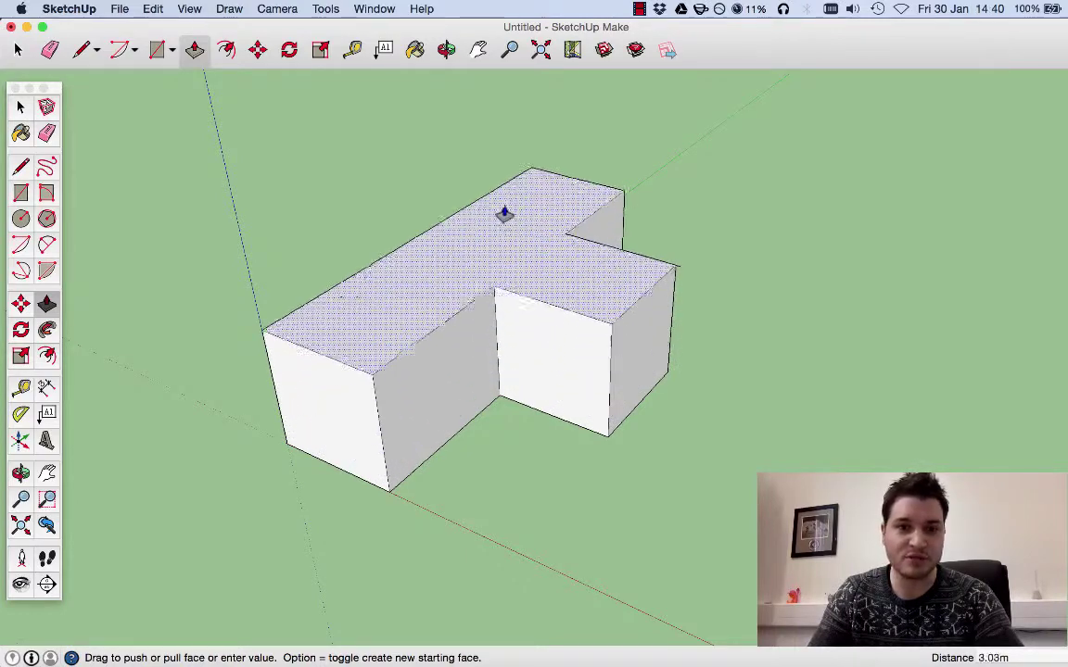
{"action": "scroll", "coordinate": [510, 278], "scroll_direction": "down", "scroll_amount": 5}
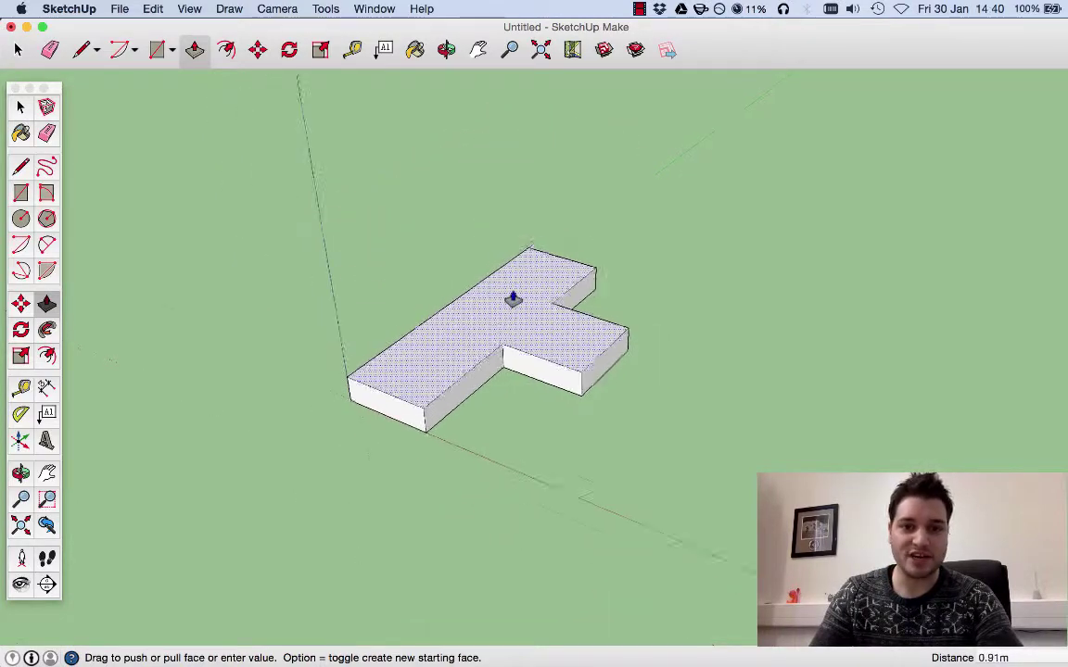
{"action": "scroll", "coordinate": [512, 298], "scroll_direction": "up", "scroll_amount": 5}
{"action": "scroll", "coordinate": [501, 297], "scroll_direction": "up", "scroll_amount": 2}
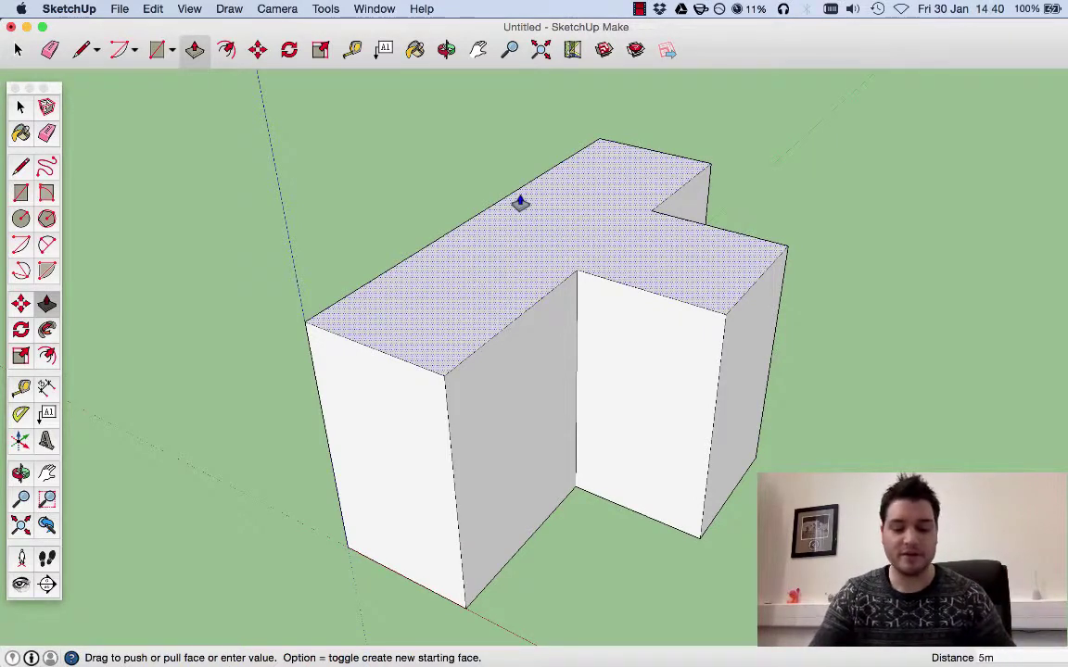
{"action": "key", "text": "Return"}
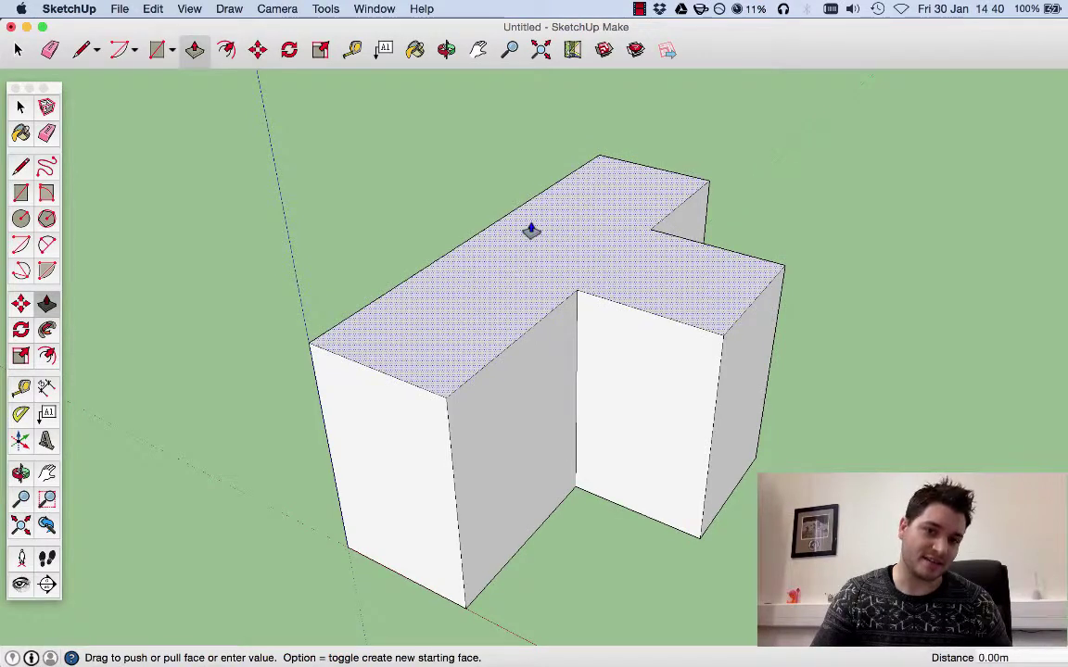
- Try -1 m and 1 m changes on the top face, then undo back to the flat T
{"action": "left_click", "coordinate": [530, 229]}
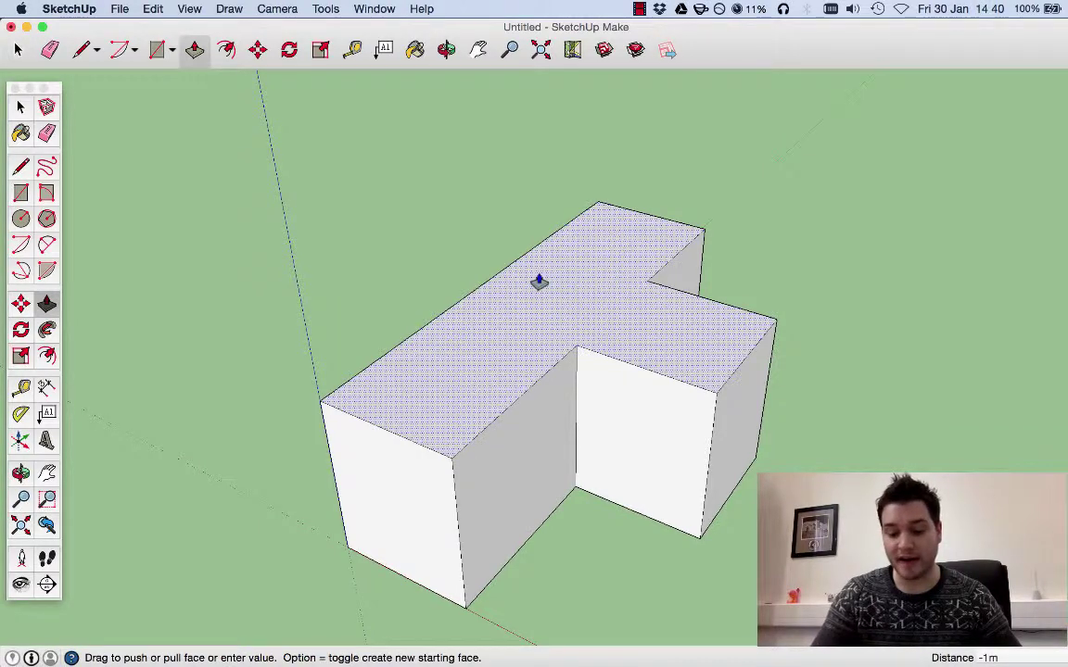
{"action": "type", "text": "-1m"}
{"action": "key", "text": "Return"}
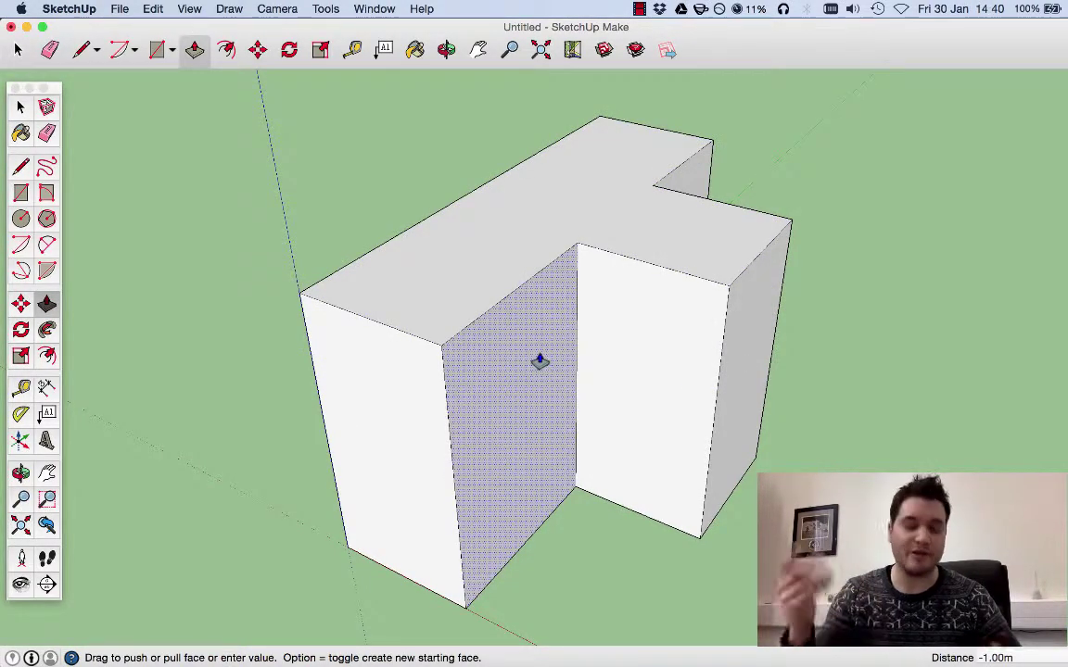
{"action": "key", "text": "super+z"}
{"action": "left_click", "coordinate": [529, 268]}
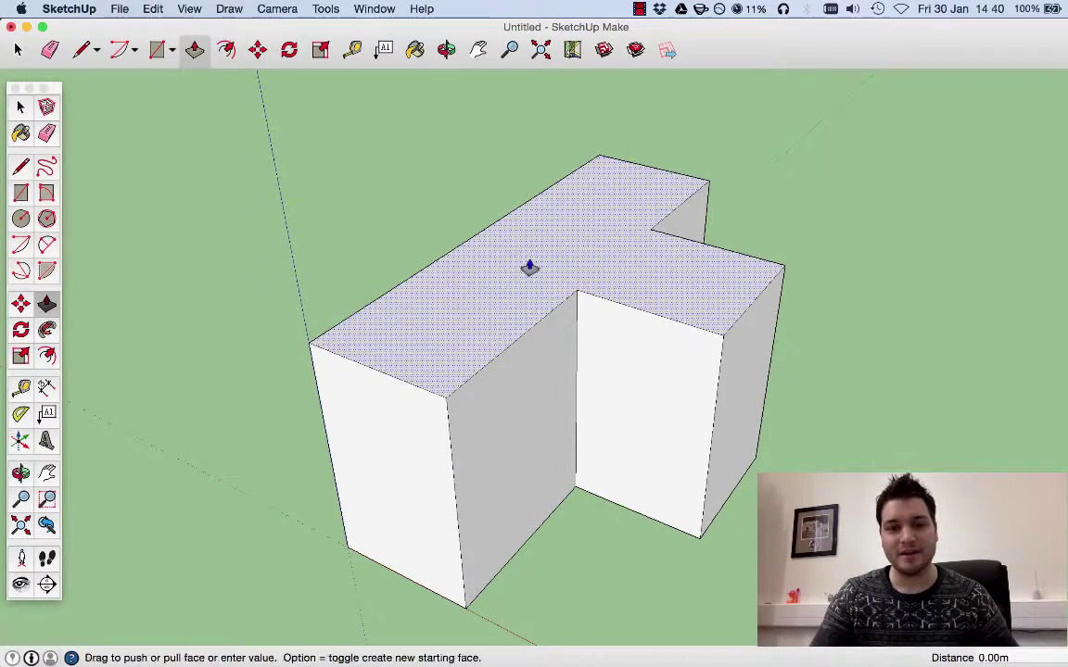
{"action": "key", "text": "Return"}
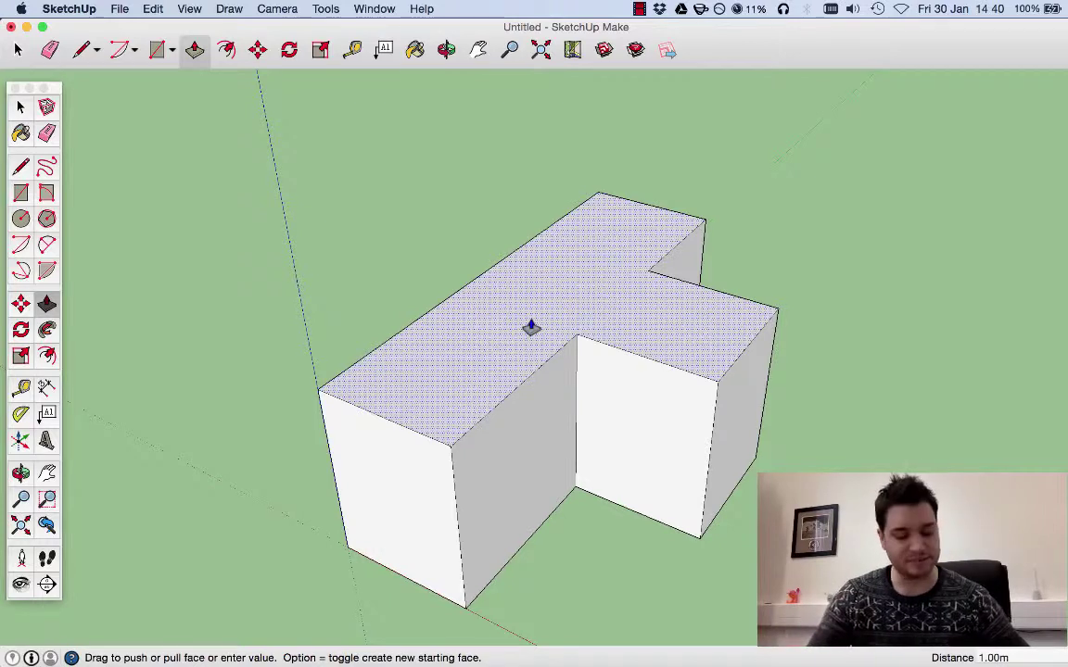
{"action": "double_click", "coordinate": [529, 325]}
{"action": "key", "text": "super+z"}
{"action": "key", "text": "super+z"}
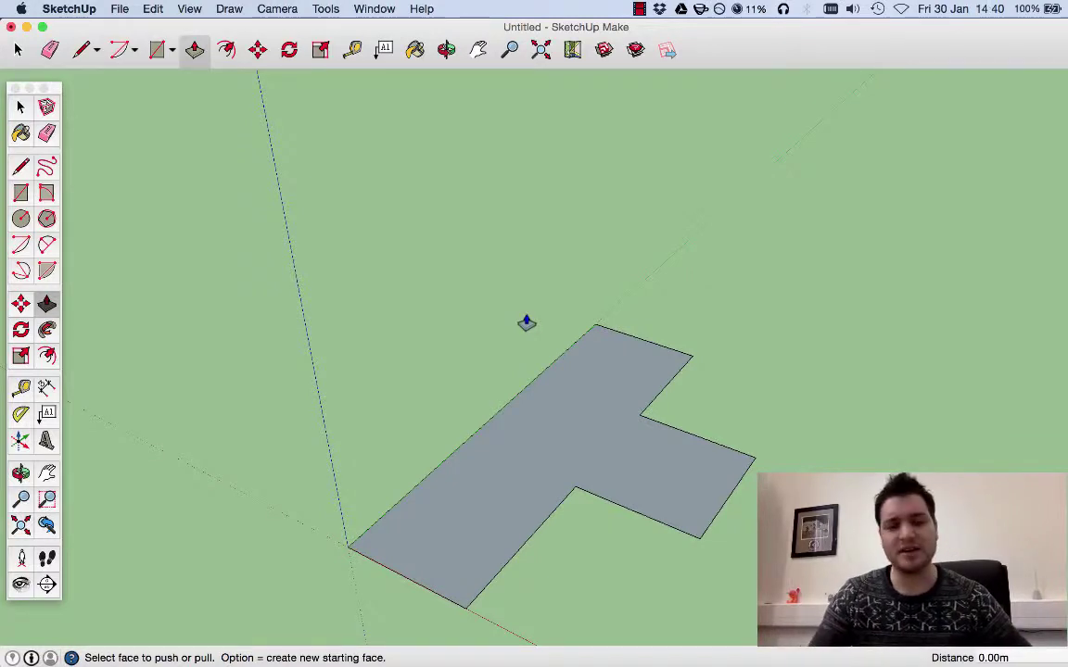
- Re-extrude the flat T face to a final 5 m height and orbit to a front view
{"action": "left_click", "coordinate": [591, 425]}
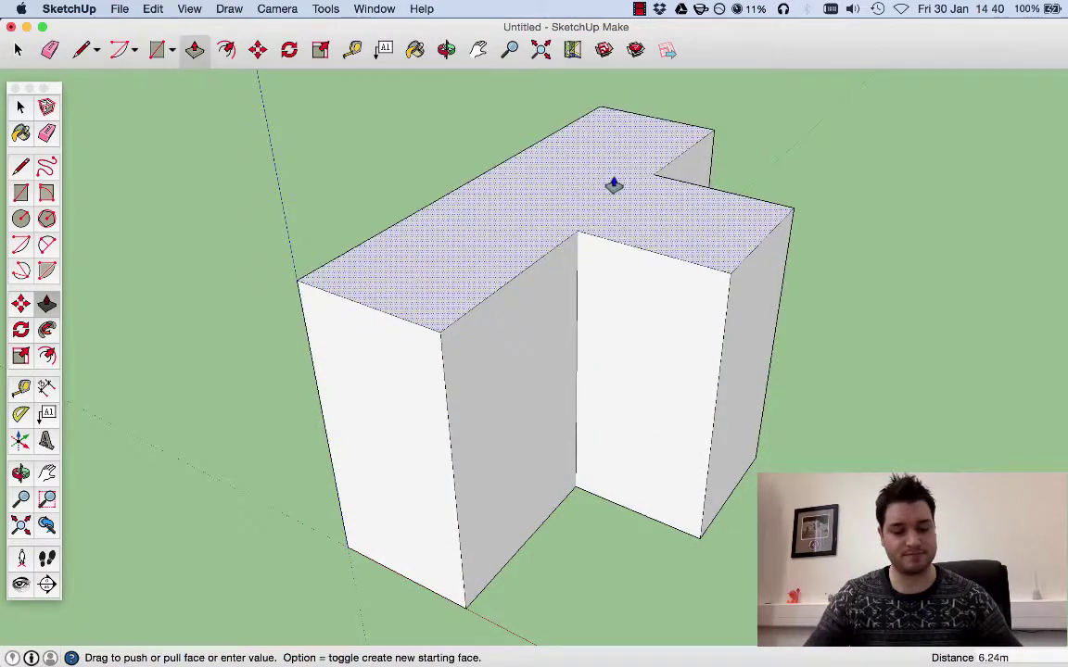
{"action": "key", "text": "BackSpace"}
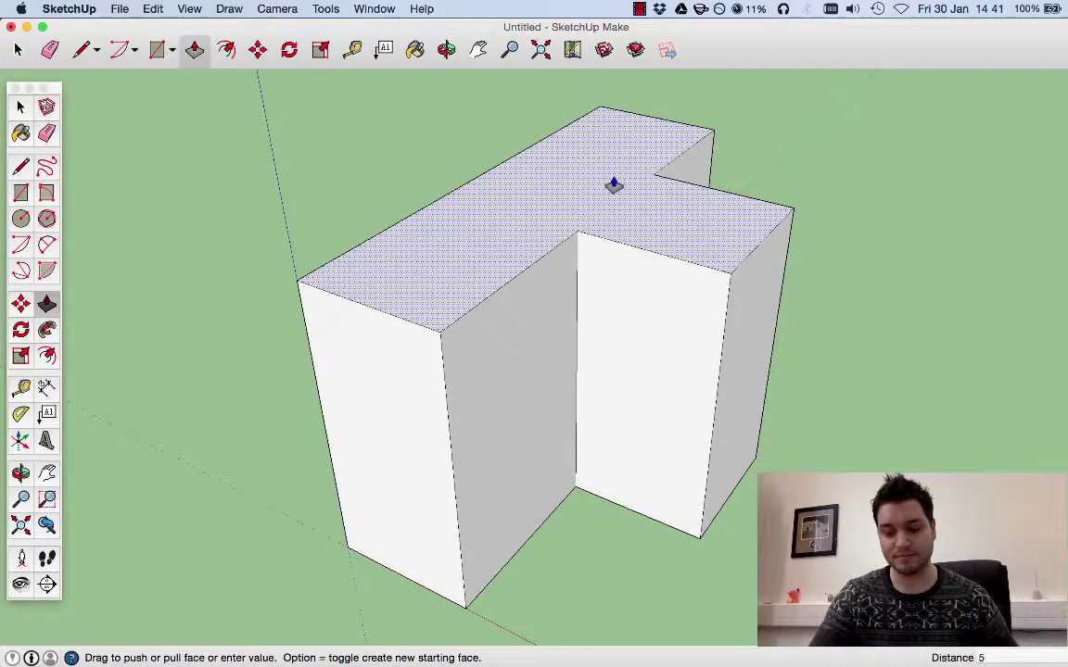
{"action": "key", "text": "Return"}
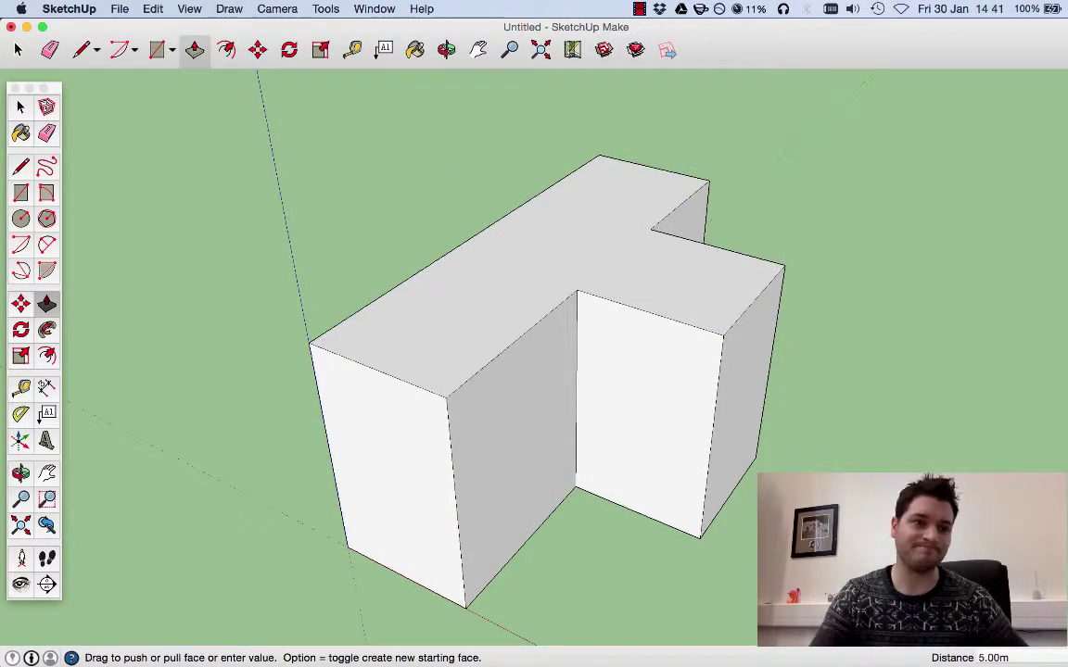
{"action": "key", "text": "space"}
{"action": "scroll", "coordinate": [445, 491], "scroll_direction": "down", "scroll_amount": 3}
{"action": "middle_click_drag", "start_coordinate": [648, 472], "coordinate": [593, 463]}
- Draw midpoint-to-midpoint ridge lines across the main roof and the wing, meeting at the main ridge
{"action": "scroll", "coordinate": [575, 299], "scroll_direction": "up", "scroll_amount": 3}
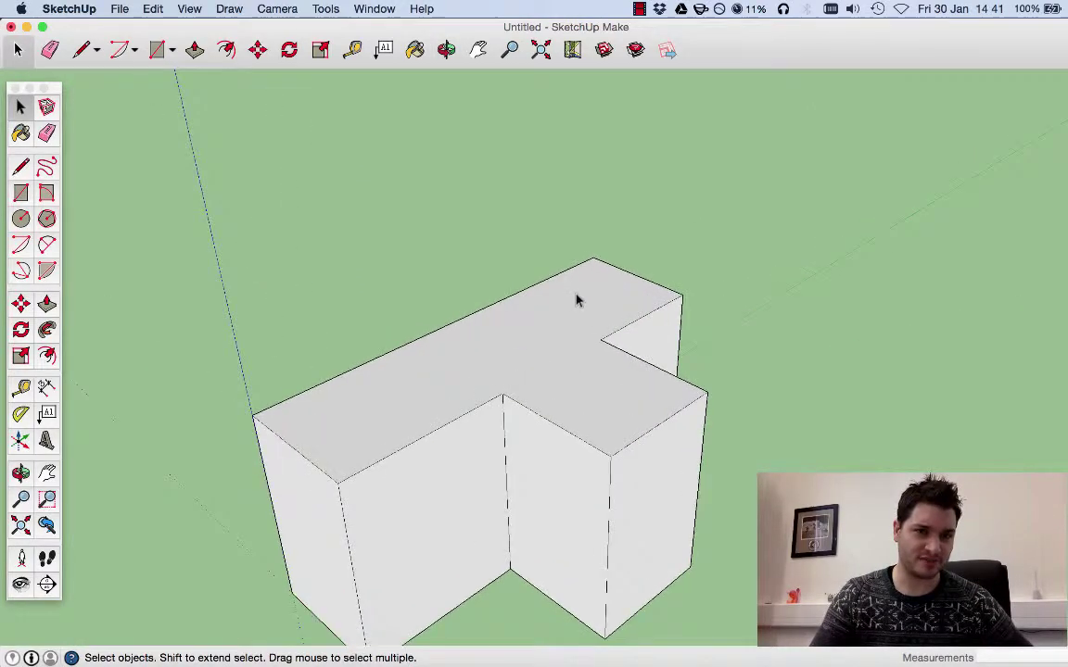
{"action": "left_click", "coordinate": [22, 167]}
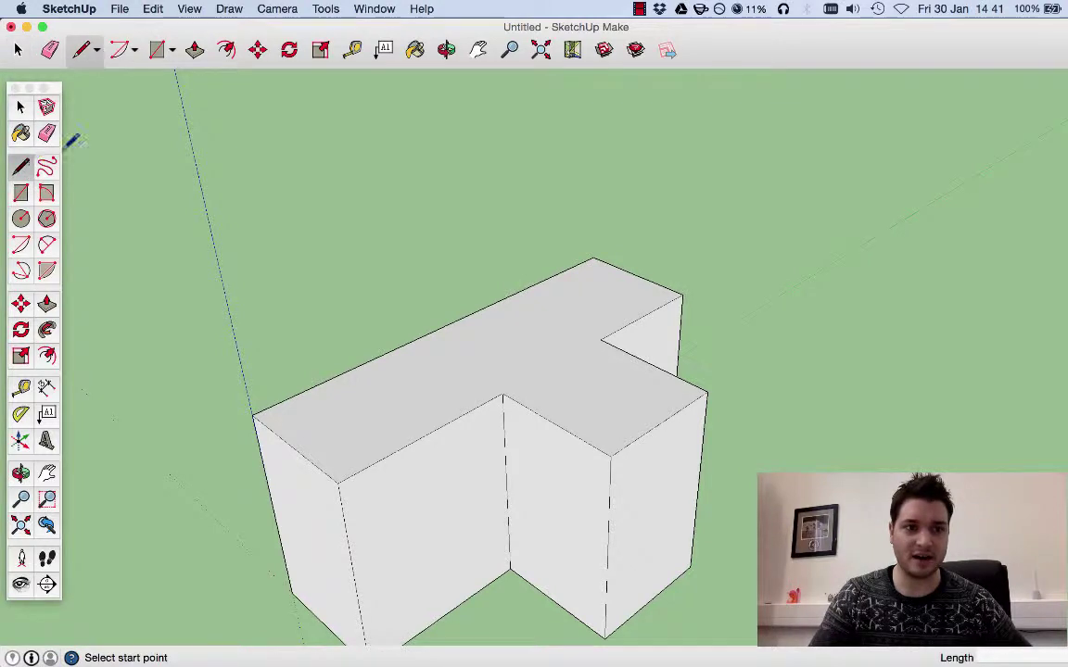
{"action": "scroll", "coordinate": [320, 515], "scroll_direction": "up", "scroll_amount": 3}
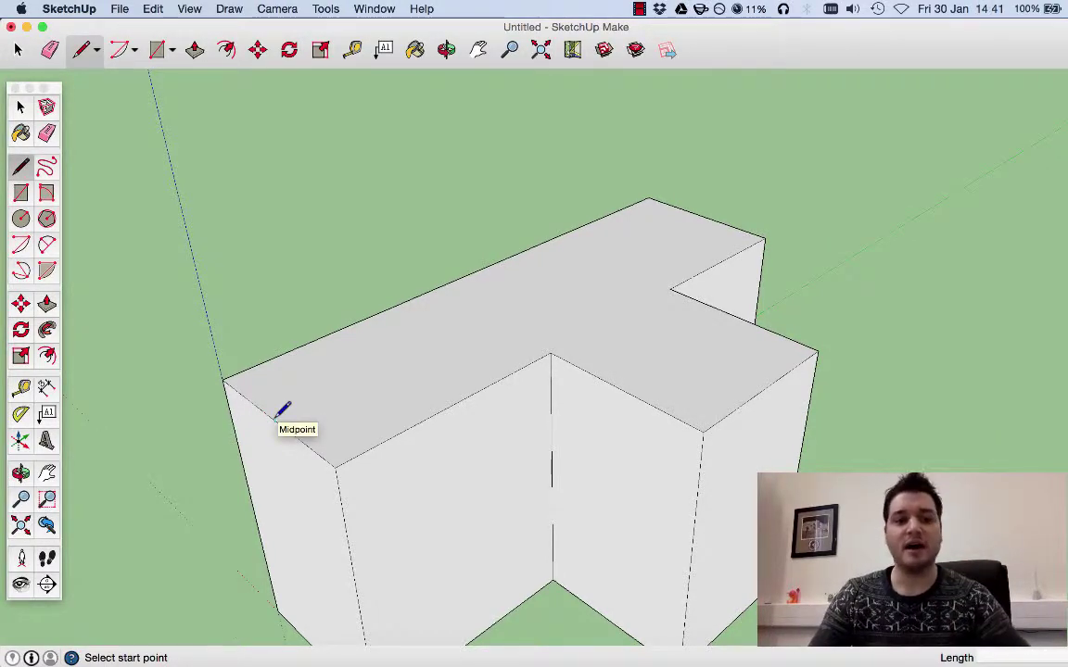
{"action": "left_click", "coordinate": [276, 419]}
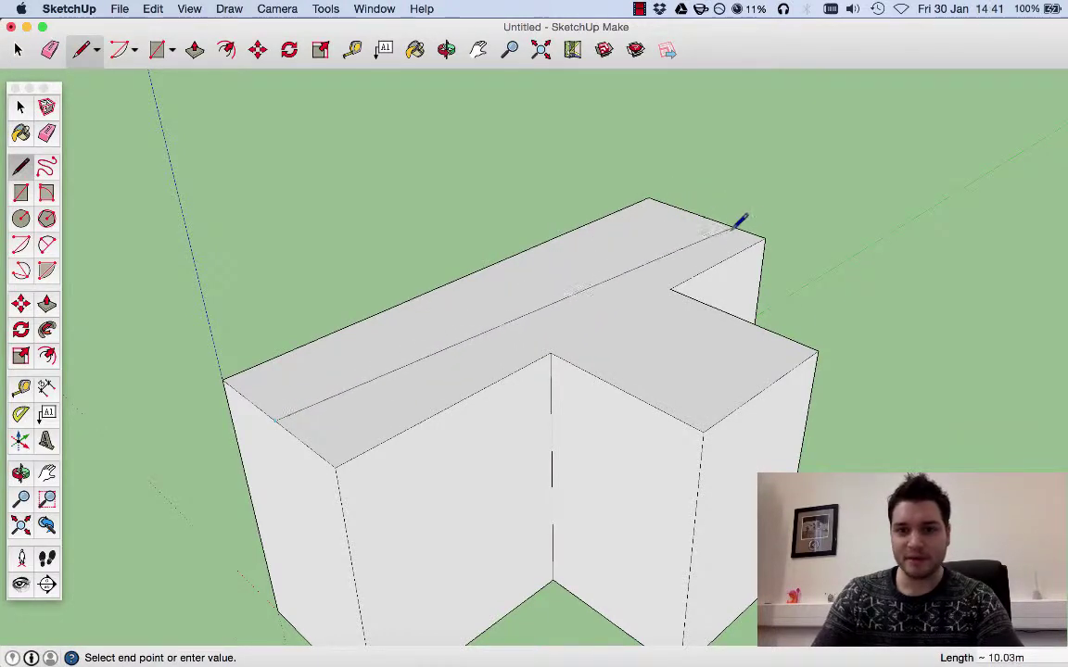
{"action": "left_click", "coordinate": [711, 211]}
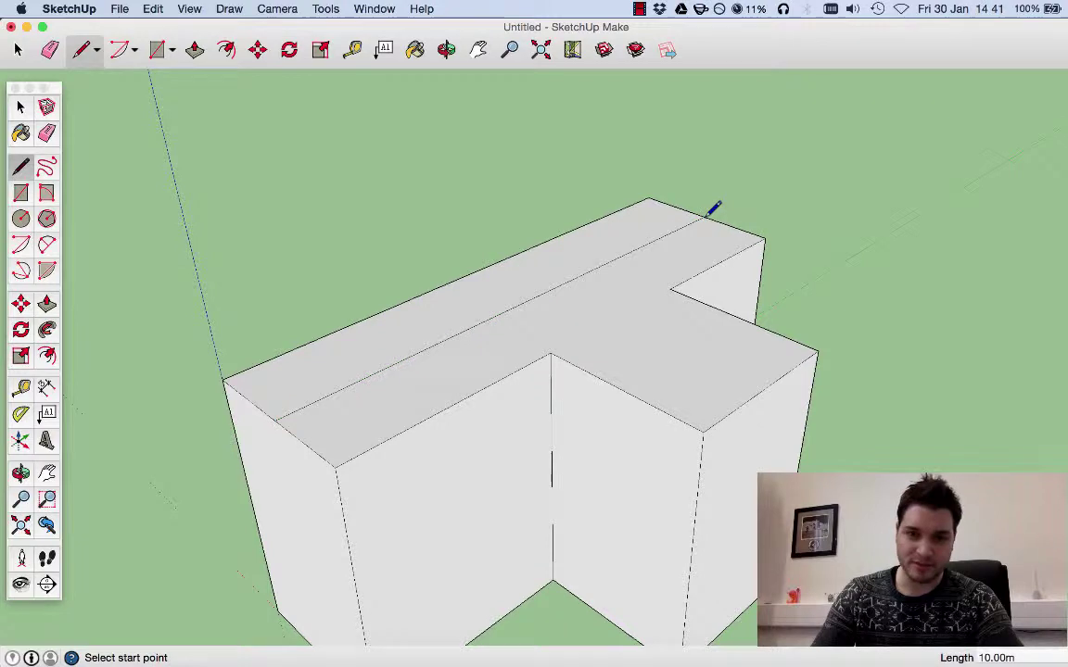
{"action": "left_click", "coordinate": [764, 386]}
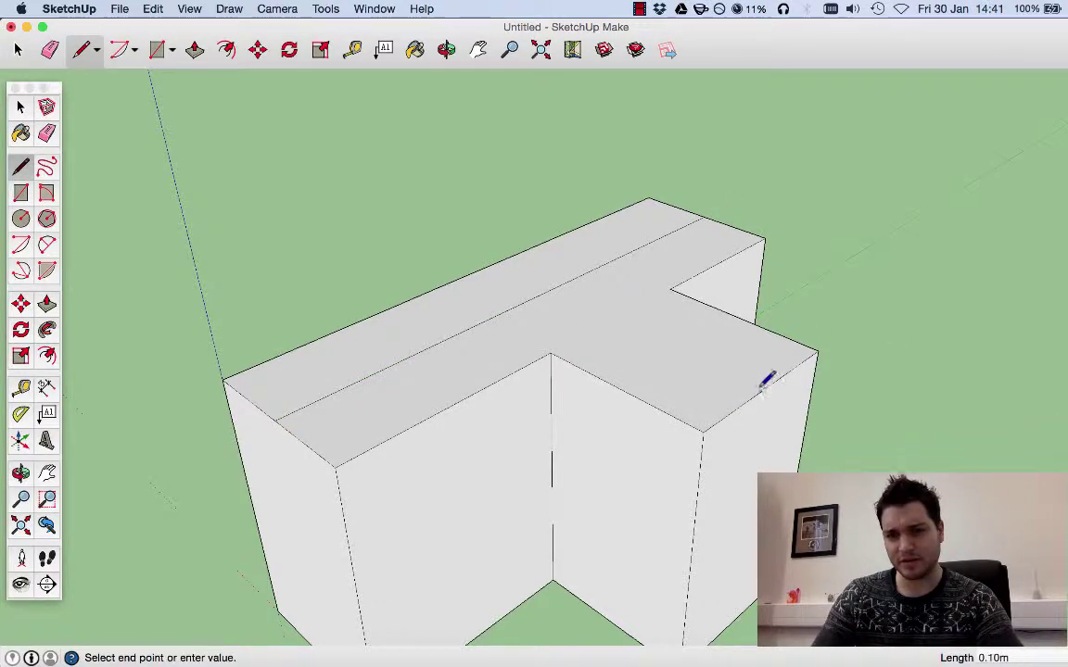
{"action": "left_click", "coordinate": [552, 291]}
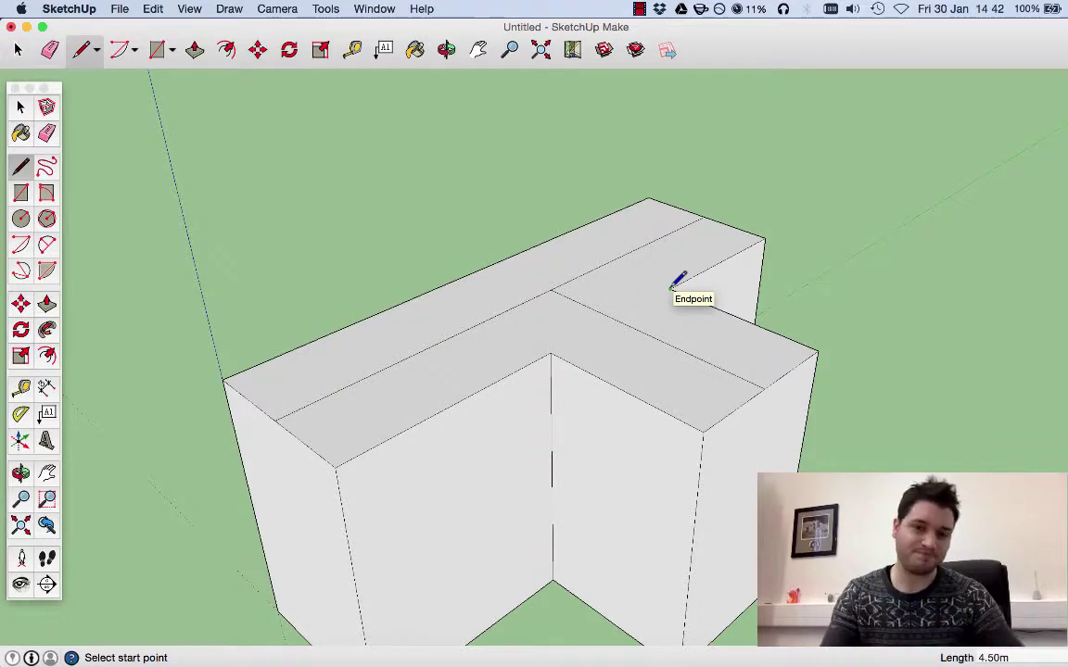
- Draw two valley lines linking the inner roof corners to the ridge junction
{"action": "left_click", "coordinate": [552, 354]}
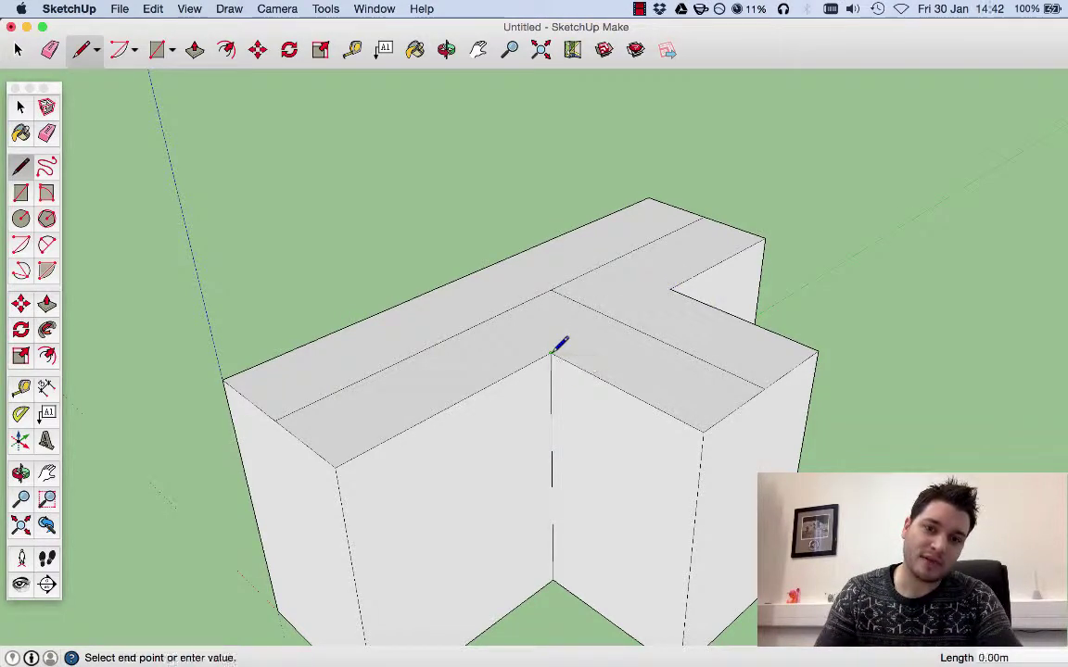
{"action": "left_click", "coordinate": [552, 291]}
{"action": "left_click", "coordinate": [670, 290]}
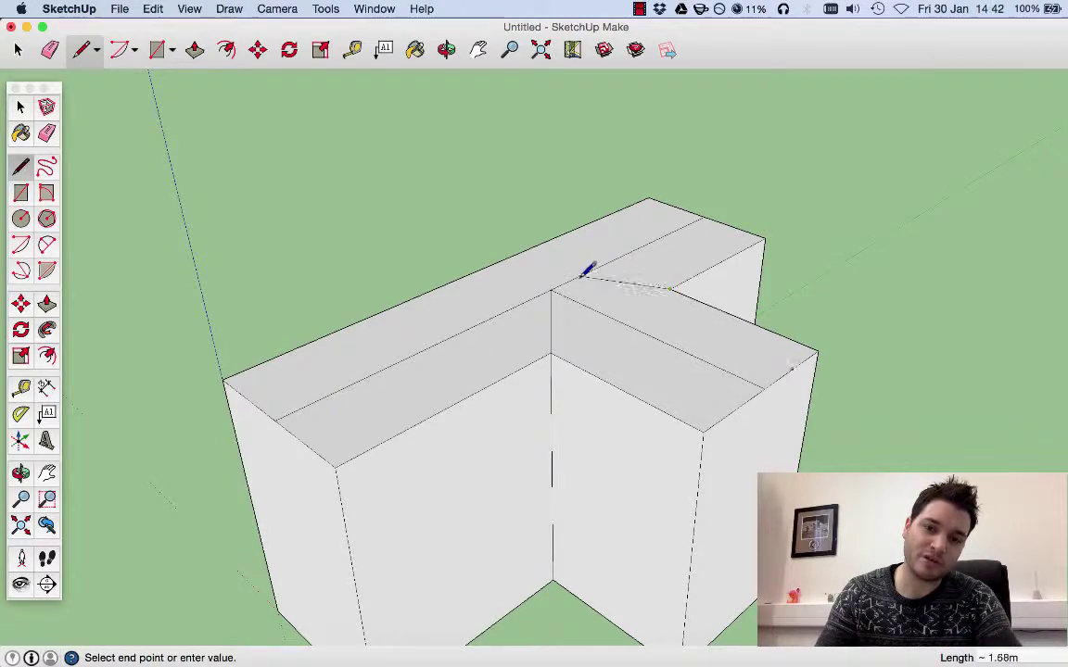
{"action": "left_click", "coordinate": [555, 289]}
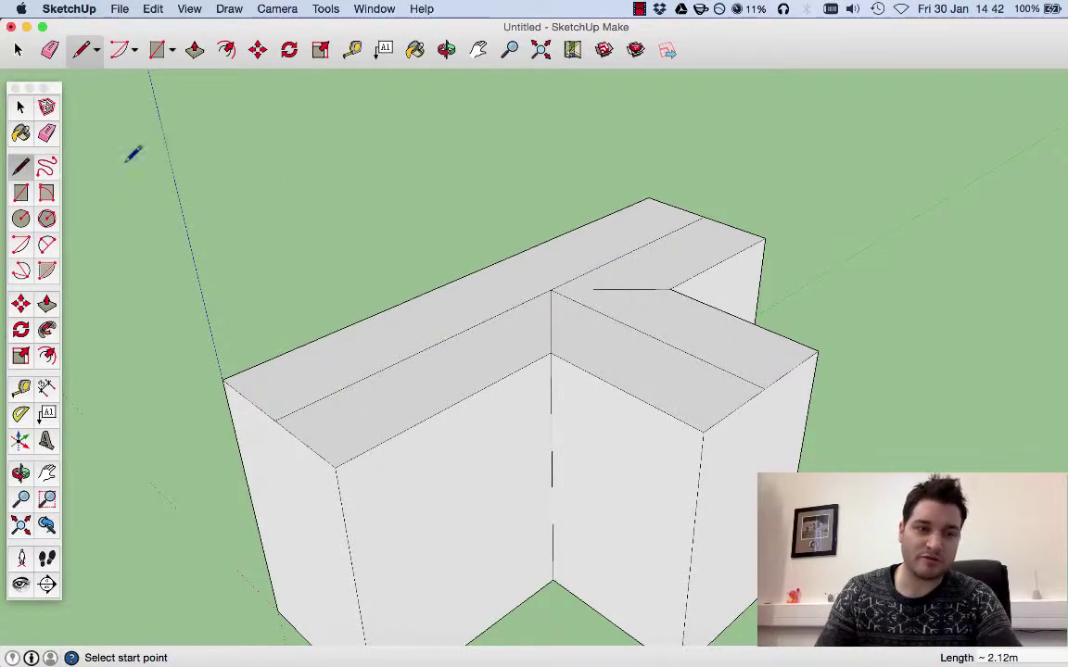
{"action": "left_click", "coordinate": [20, 108]}
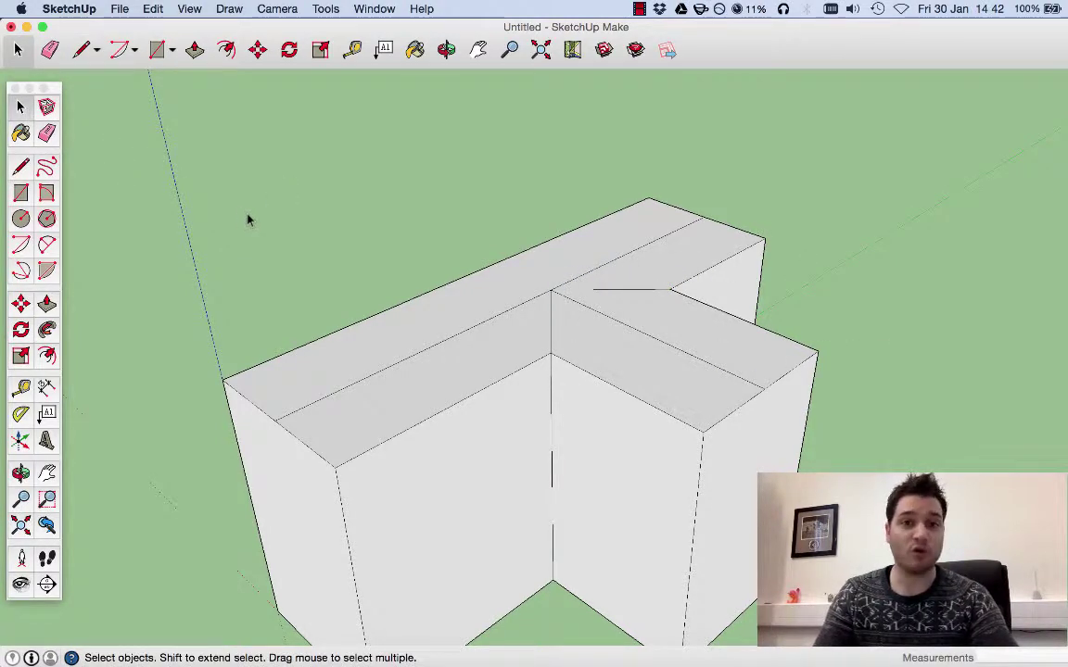
- Check the roof lines from above, then select both main ridge segments and the wing ridge
{"action": "mouse_move", "coordinate": [274, 229]}
{"action": "middle_mouse_down"}
{"action": "mouse_move", "coordinate": [443, 267]}
{"action": "mouse_move", "coordinate": [513, 429]}
{"action": "mouse_move", "coordinate": [505, 601]}
{"action": "mouse_move", "coordinate": [538, 578]}
{"action": "mouse_move", "coordinate": [629, 560]}
{"action": "middle_mouse_up"}
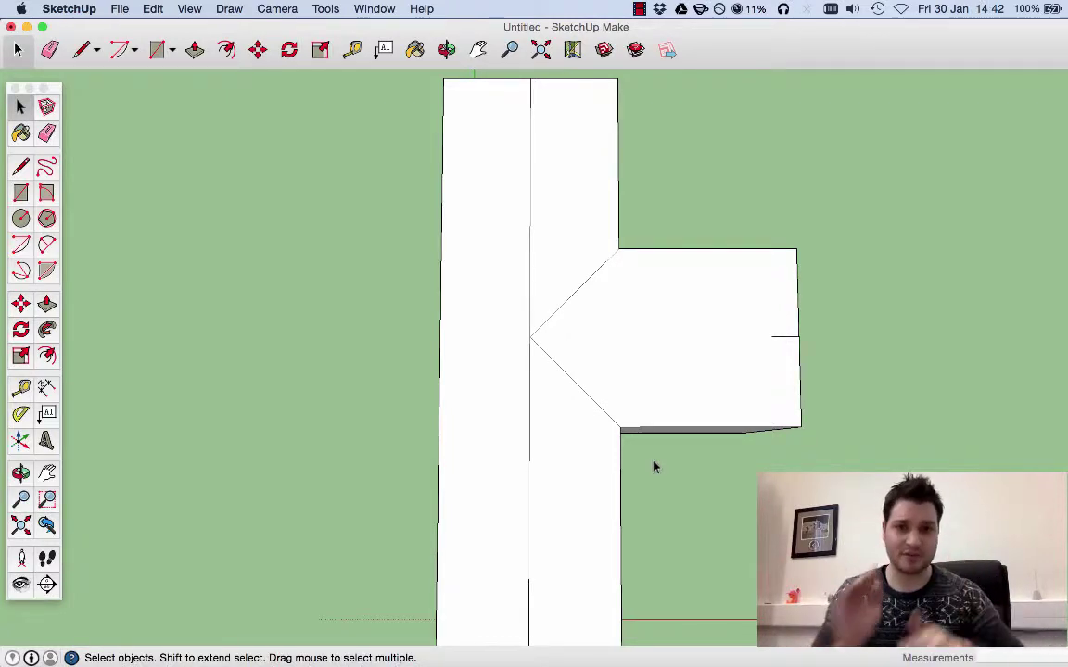
{"action": "scroll", "coordinate": [535, 366], "scroll_direction": "down", "scroll_amount": 2}
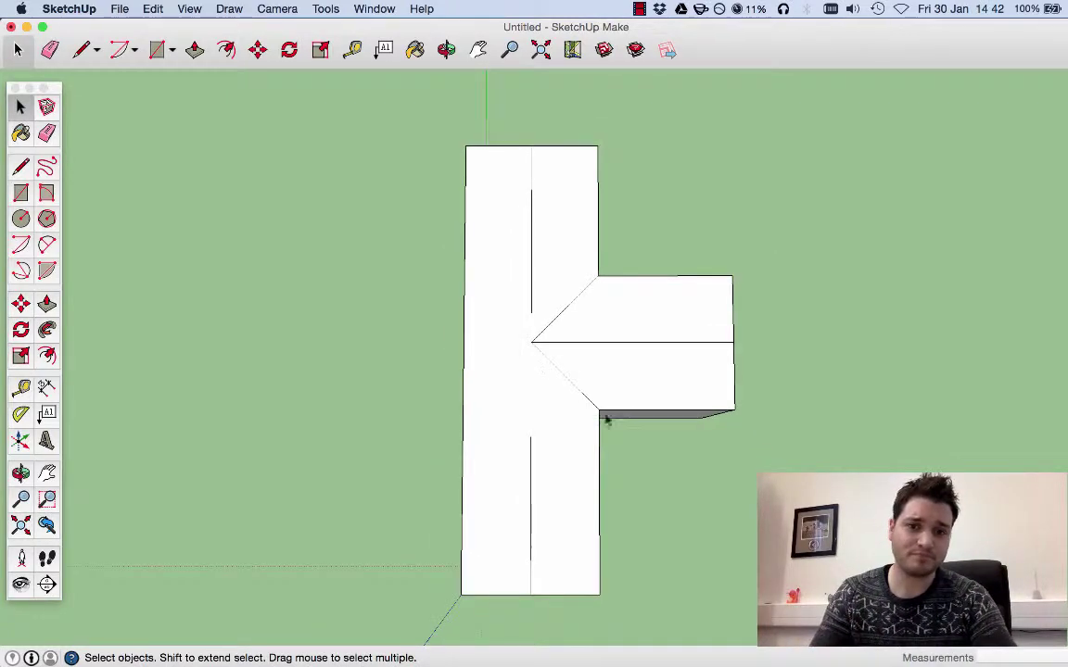
{"action": "middle_click_drag", "start_coordinate": [615, 434], "coordinate": [208, 191]}
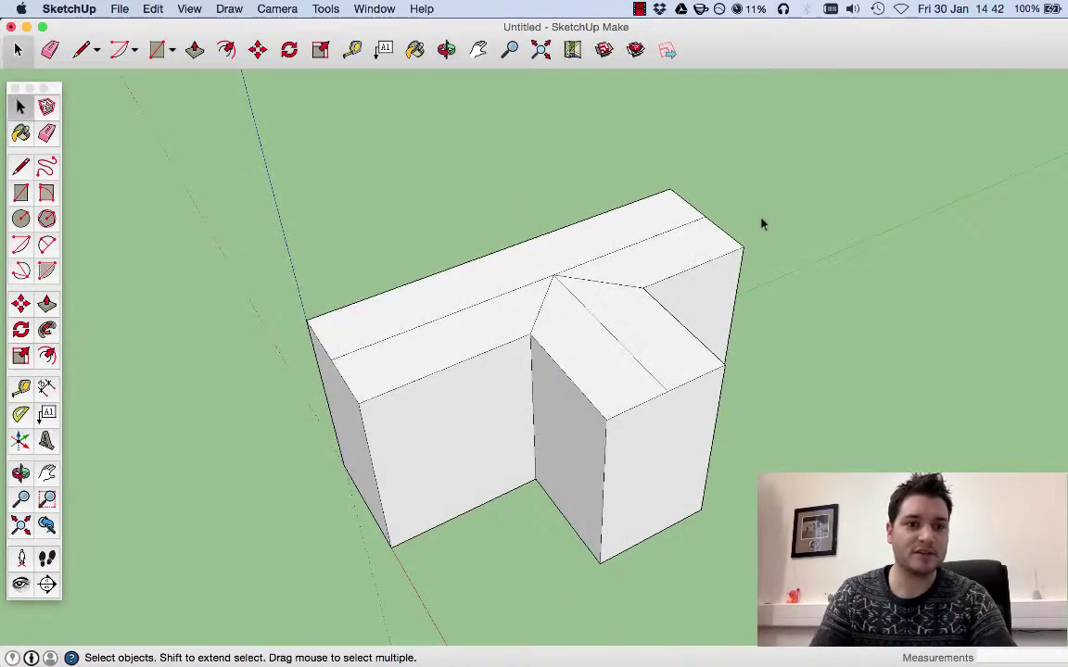
{"action": "scroll", "coordinate": [541, 278], "scroll_direction": "up", "scroll_amount": 3}
{"action": "left_click", "coordinate": [545, 271]}
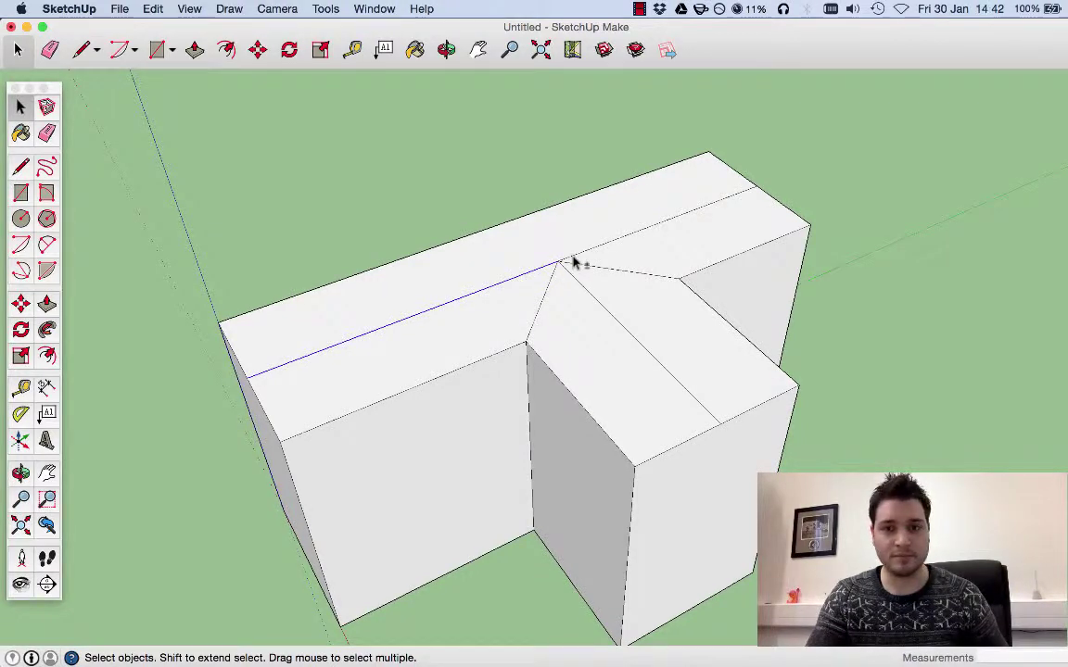
{"action": "left_click", "coordinate": [572, 259], "text": "shift"}
{"action": "left_click", "coordinate": [578, 285], "text": "shift"}
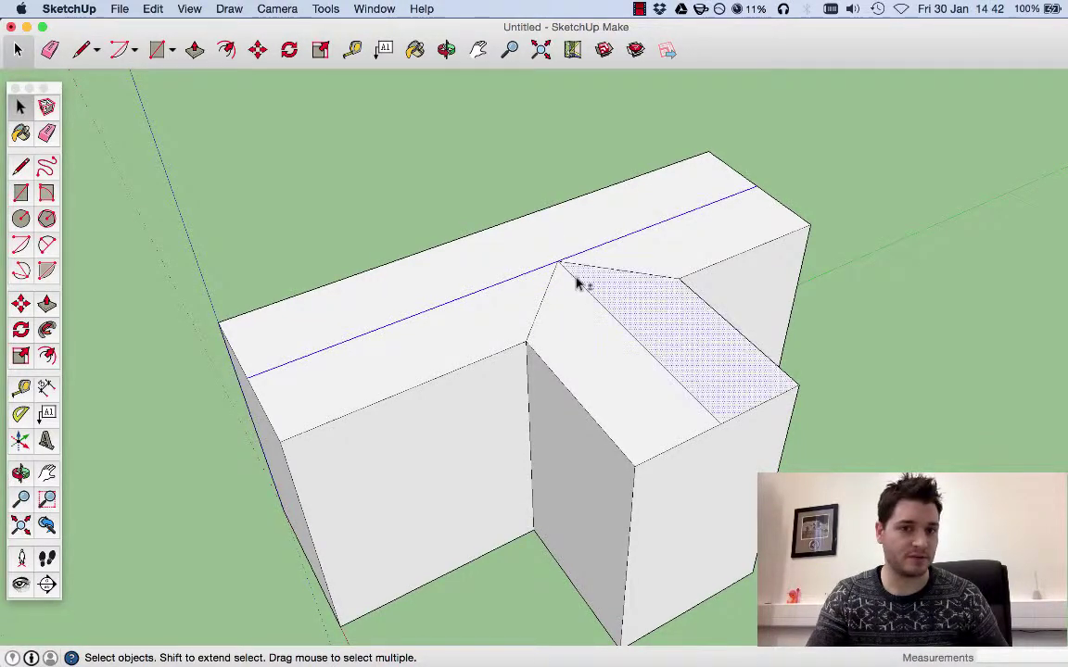
{"action": "left_click", "coordinate": [583, 288], "text": "shift"}
{"action": "left_click", "coordinate": [596, 298], "text": "shift"}
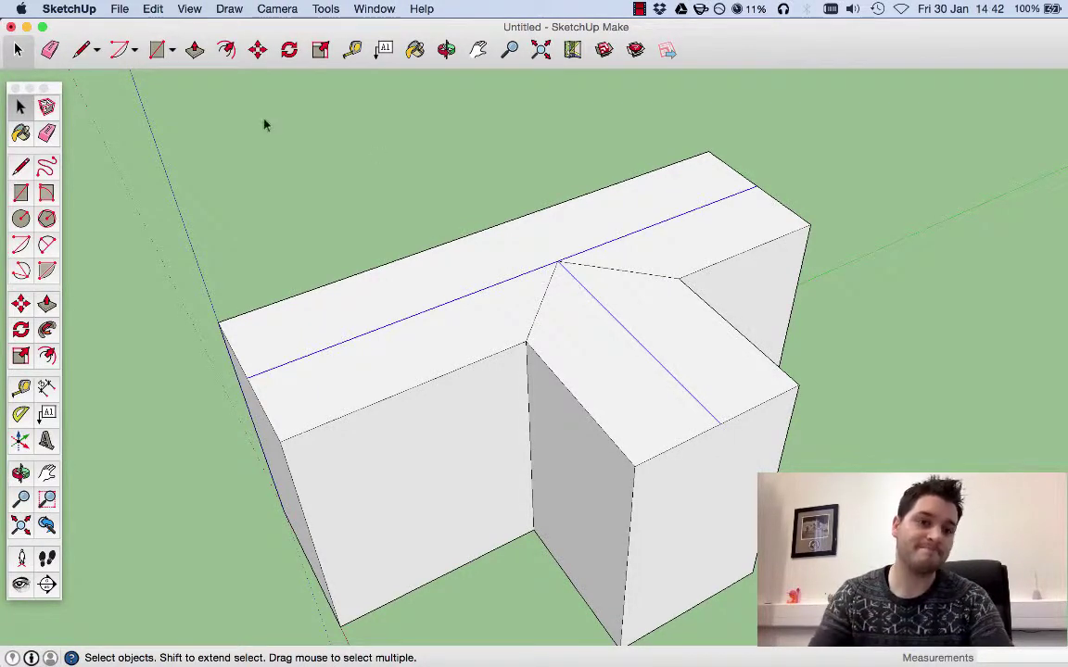
- Grab the selected ridge lines with the Move tool to begin lifting them
{"action": "left_click", "coordinate": [20, 304]}
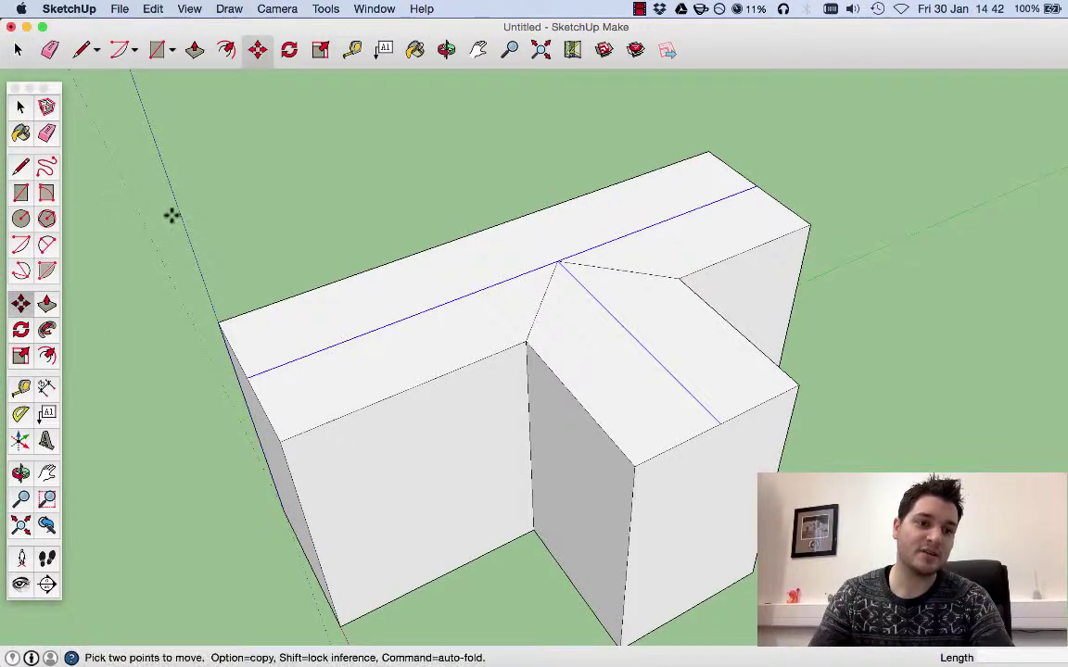
{"action": "middle_click_drag", "start_coordinate": [729, 457], "coordinate": [802, 410]}
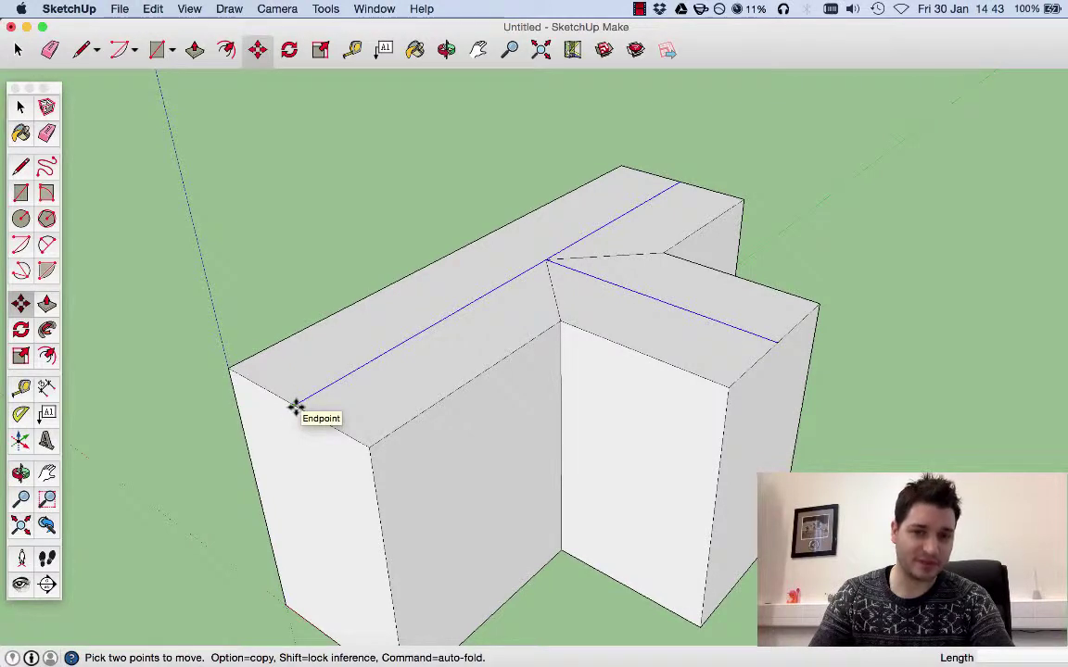
{"action": "left_click", "coordinate": [295, 405]}
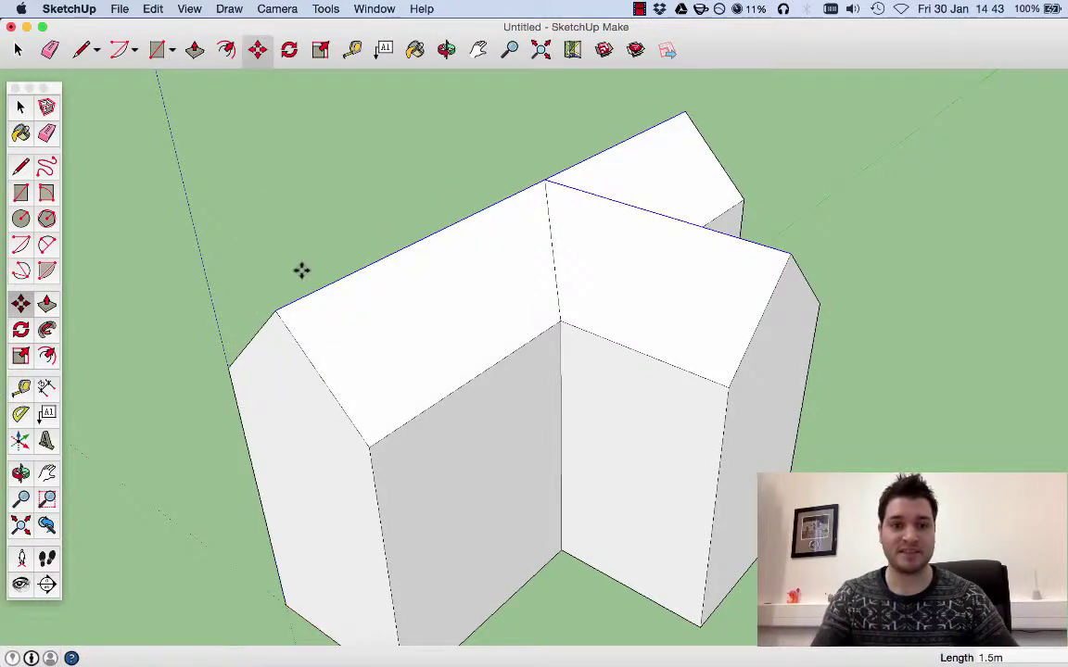
{"action": "left_click", "coordinate": [21, 108]}
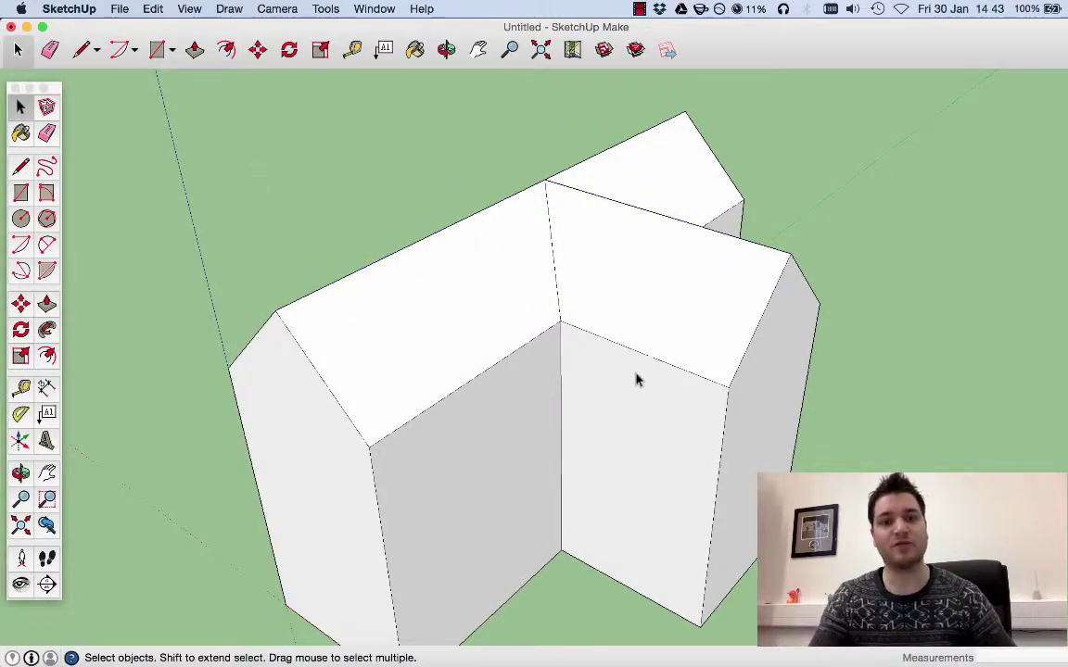
{"action": "middle_click_drag", "start_coordinate": [634, 372], "coordinate": [523, 310]}
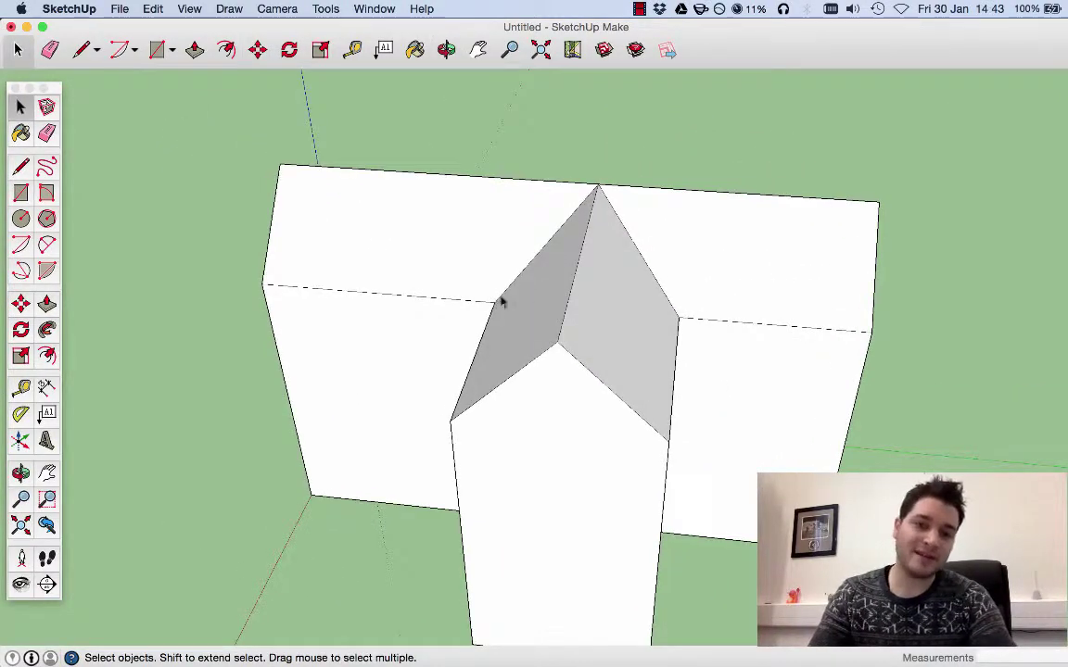
{"action": "middle_click_drag", "start_coordinate": [600, 233], "coordinate": [817, 246]}
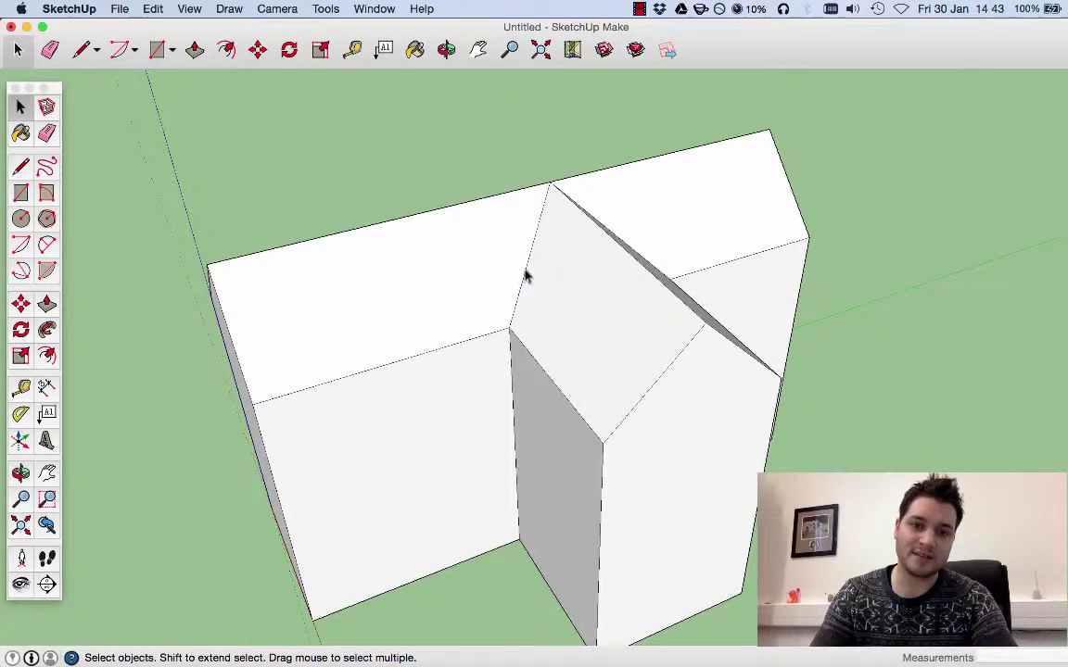
{"action": "middle_click_drag", "start_coordinate": [524, 275], "coordinate": [605, 292]}
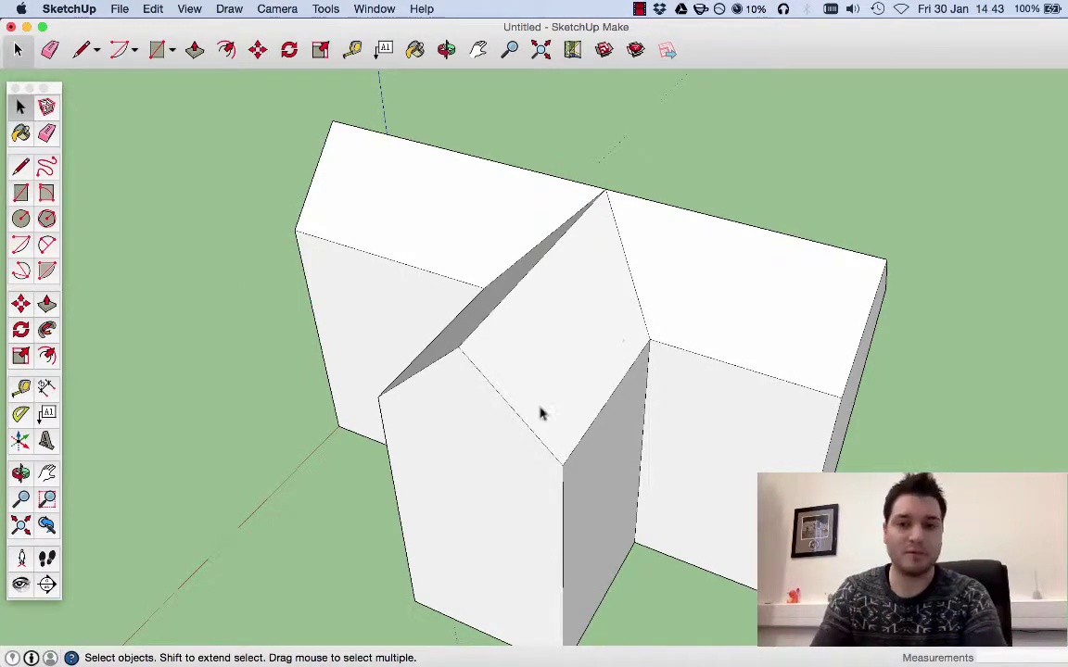
{"action": "middle_click_drag", "start_coordinate": [542, 408], "coordinate": [493, 274]}
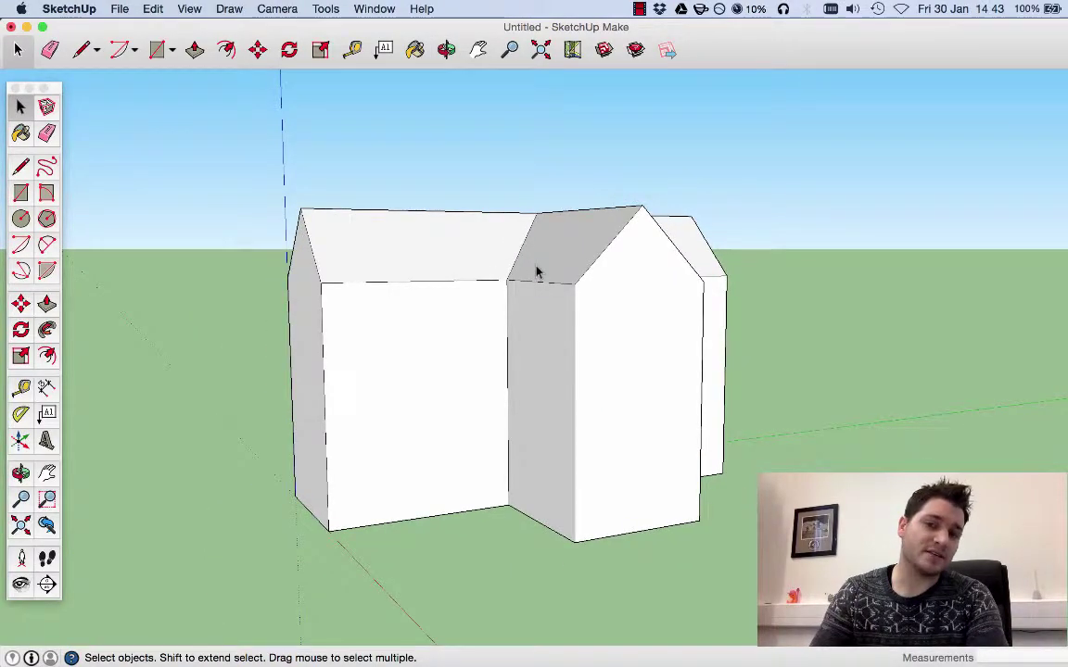
{"action": "middle_click_drag", "start_coordinate": [623, 371], "coordinate": [608, 480]}
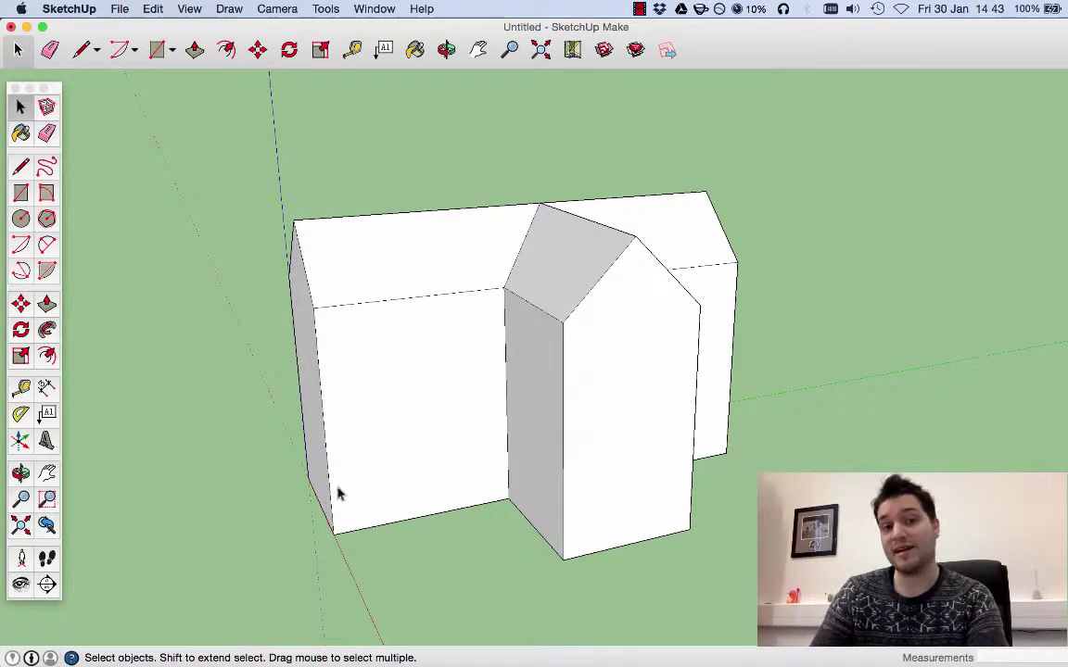
- Close the 0.20 m square profile at the inner wall corner's base, then view the whole house
{"action": "scroll", "coordinate": [565, 601], "scroll_direction": "up", "scroll_amount": 5}
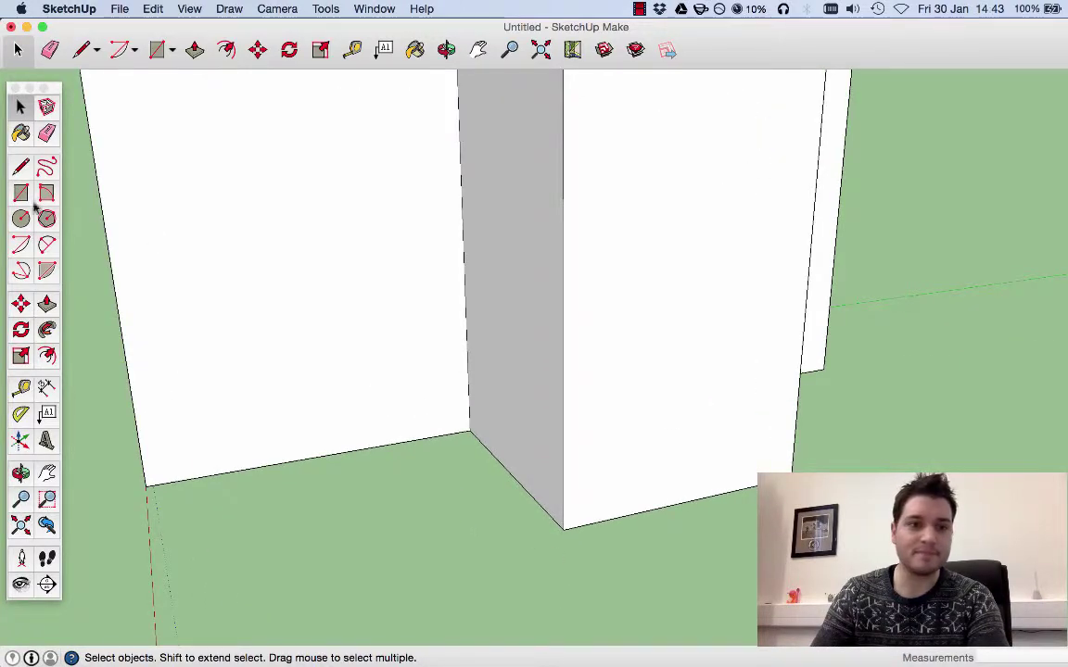
{"action": "left_click", "coordinate": [20, 166]}
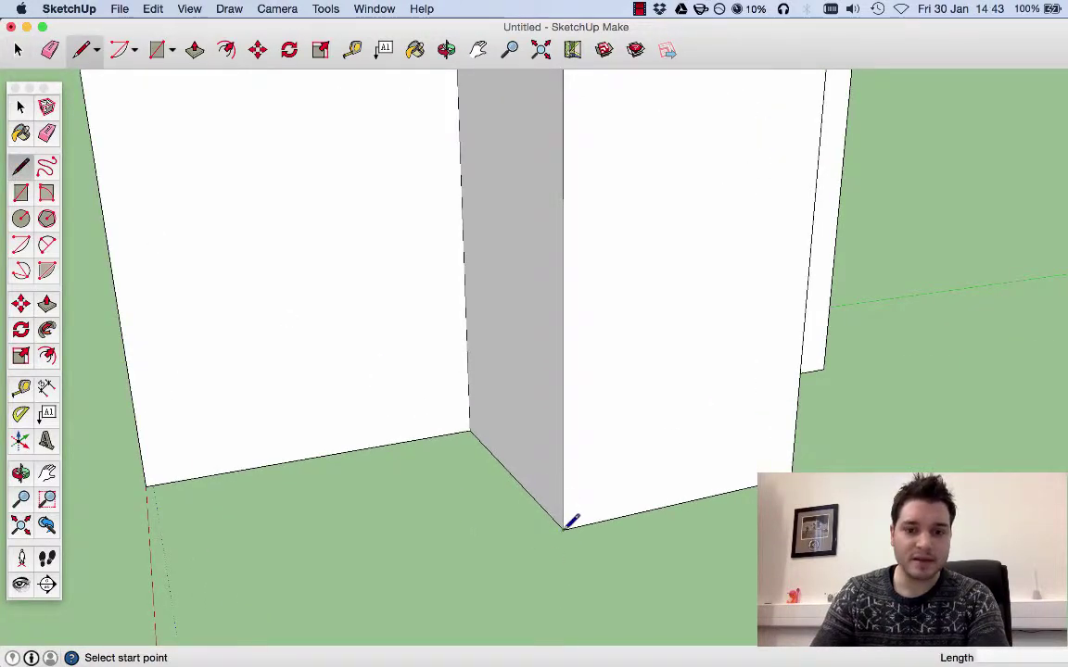
{"action": "scroll", "coordinate": [567, 530], "scroll_direction": "up", "scroll_amount": 3}
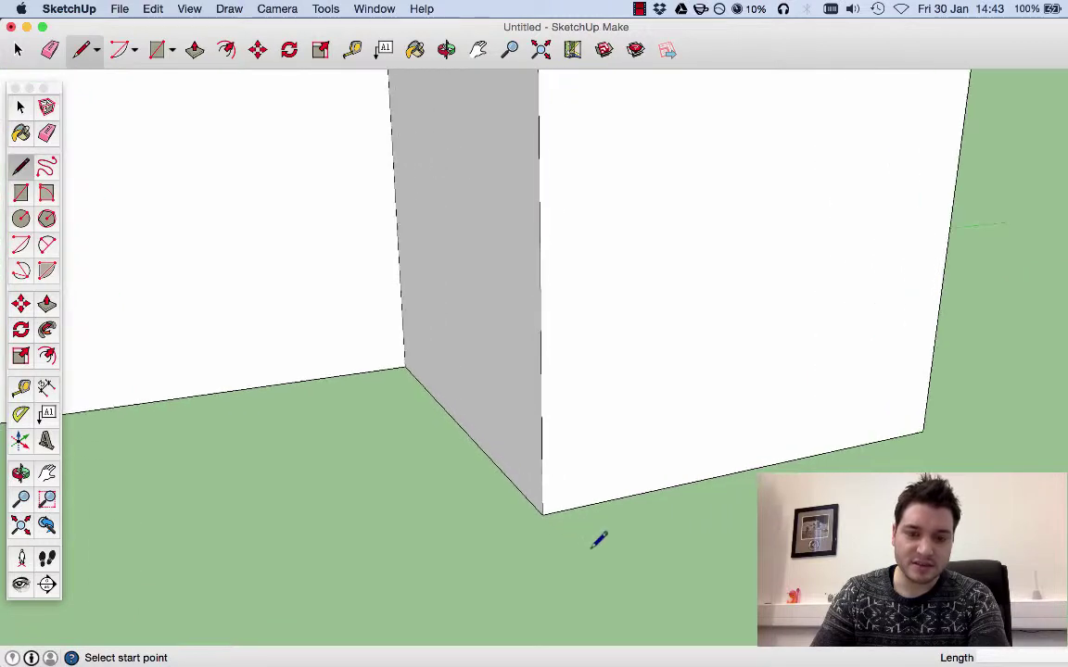
{"action": "left_click", "coordinate": [544, 511]}
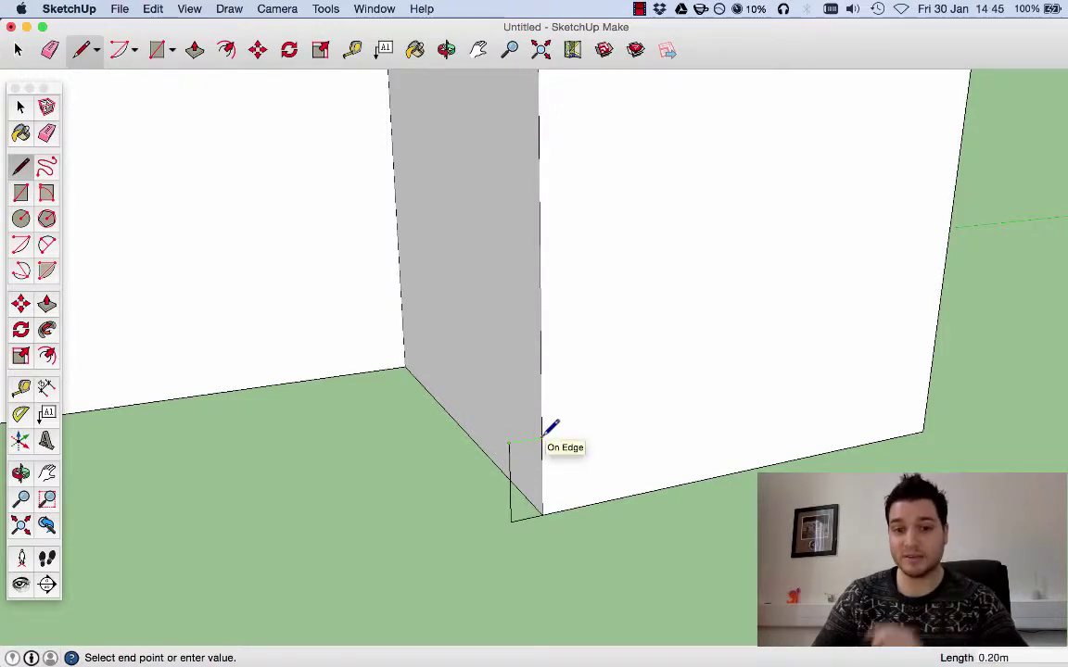
{"action": "left_click", "coordinate": [543, 436]}
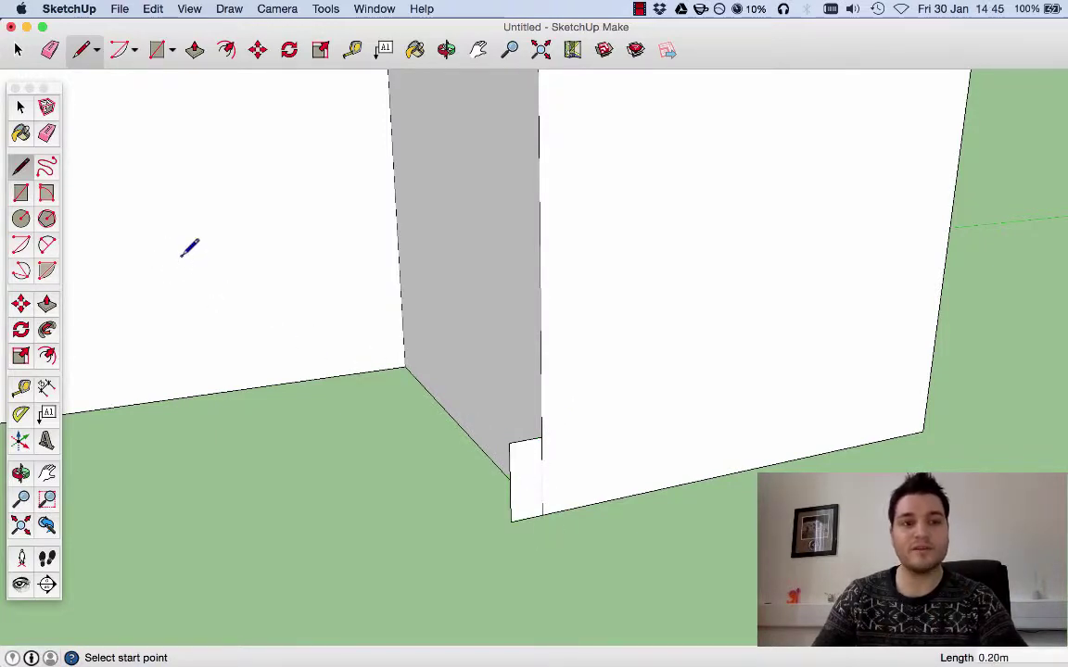
{"action": "left_click", "coordinate": [19, 105]}
{"action": "middle_click_drag", "start_coordinate": [90, 234], "coordinate": [547, 480]}
{"action": "scroll", "coordinate": [548, 479], "scroll_direction": "down", "scroll_amount": 10}
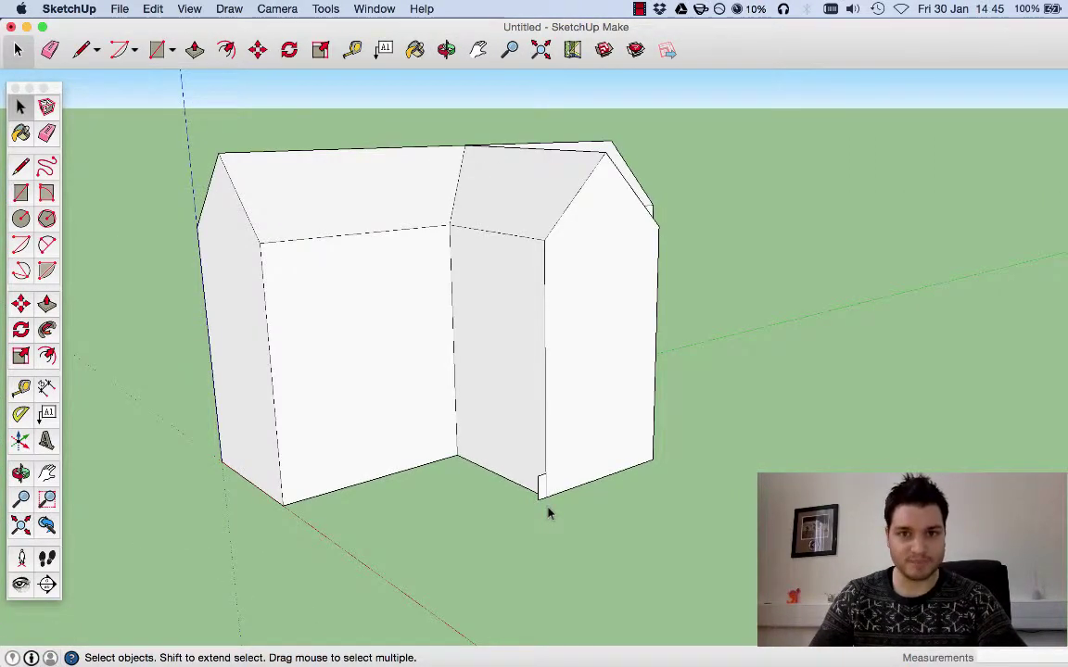
- Try a Follow Me sweep of the corner profile along the wall base, then undo it
{"action": "scroll", "coordinate": [458, 453], "scroll_direction": "up", "scroll_amount": 5}
{"action": "middle_click_drag", "start_coordinate": [458, 454], "coordinate": [534, 493]}
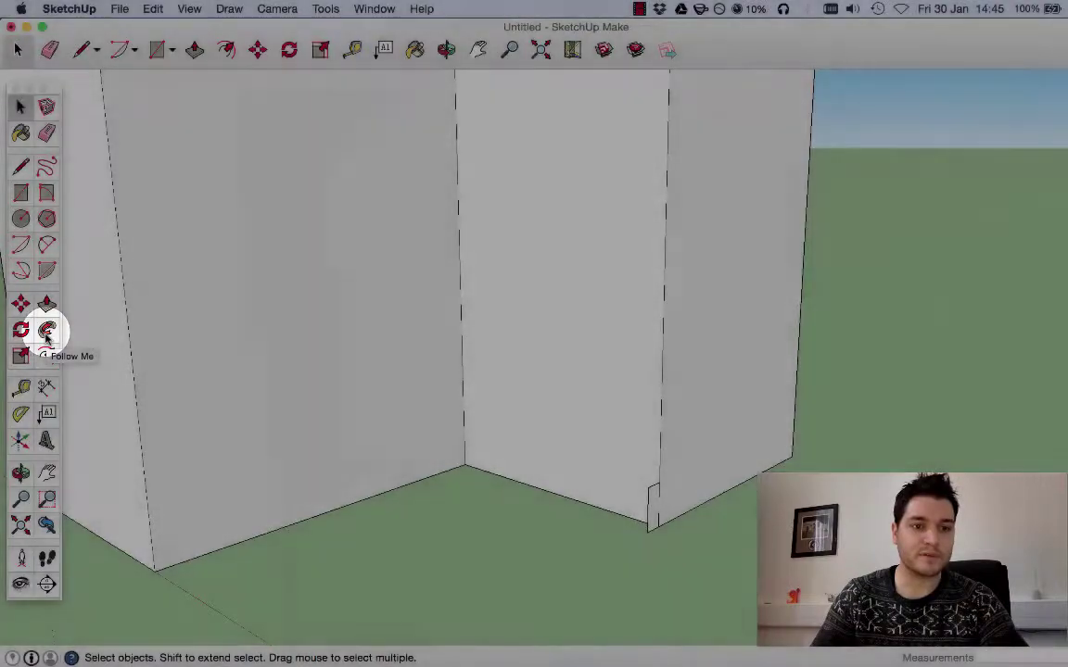
{"action": "left_click", "coordinate": [47, 331]}
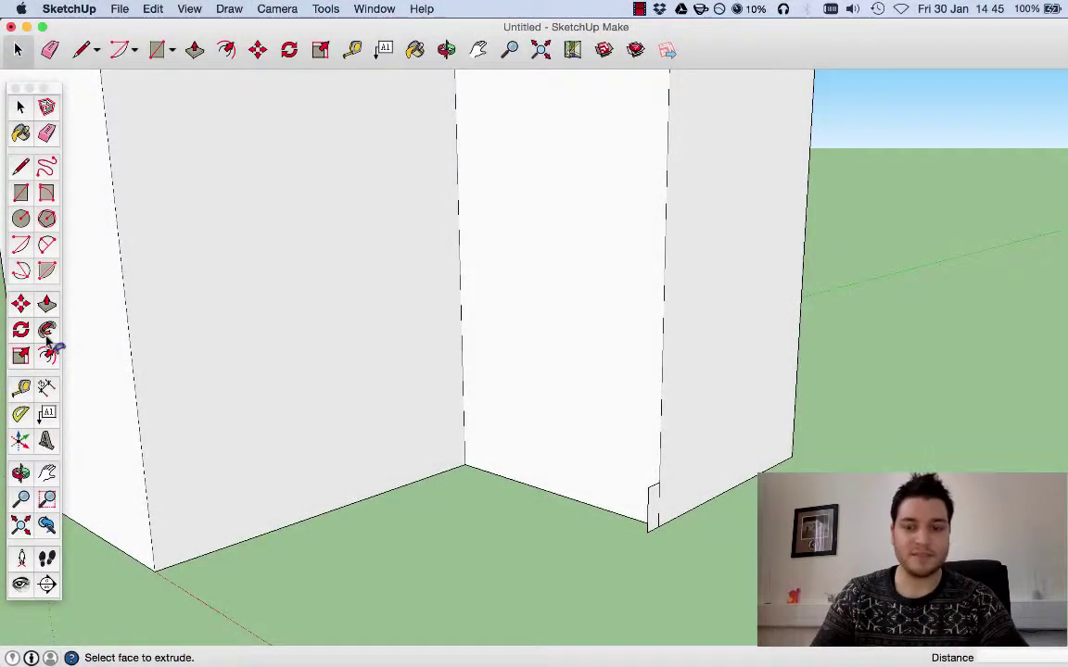
{"action": "middle_click_drag", "start_coordinate": [405, 455], "coordinate": [810, 446]}
{"action": "left_click_drag", "start_coordinate": [801, 429], "coordinate": [567, 511]}
{"action": "middle_click_drag", "start_coordinate": [567, 512], "coordinate": [394, 524]}
{"action": "left_click_drag", "start_coordinate": [394, 524], "coordinate": [370, 496]}
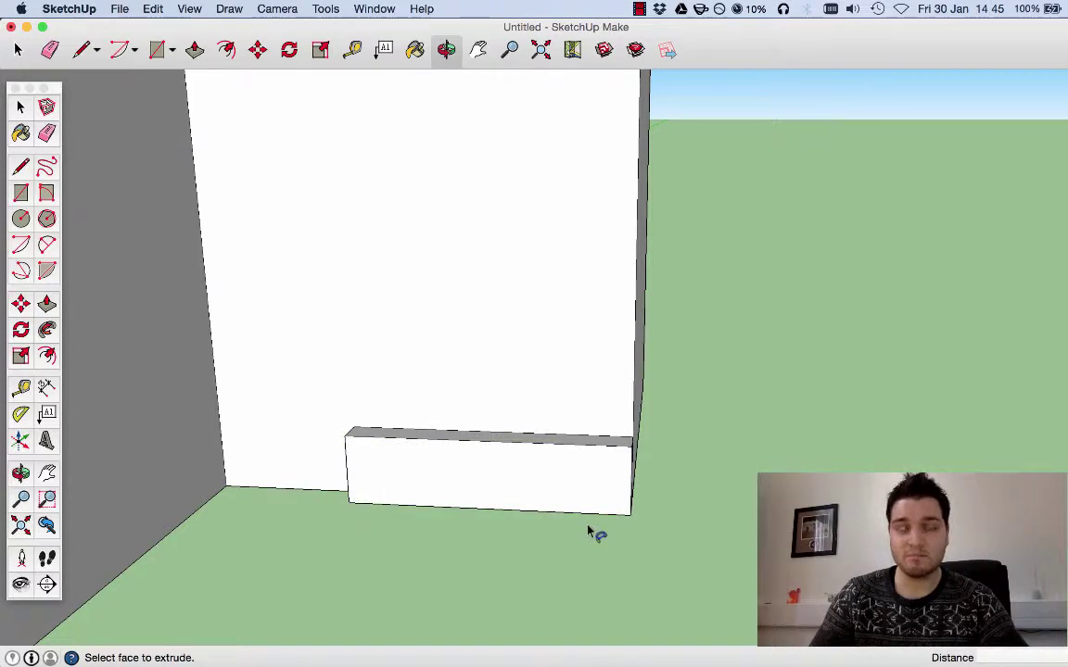
{"action": "middle_click_drag", "start_coordinate": [454, 525], "coordinate": [293, 516]}
{"action": "key", "text": "super+z"}
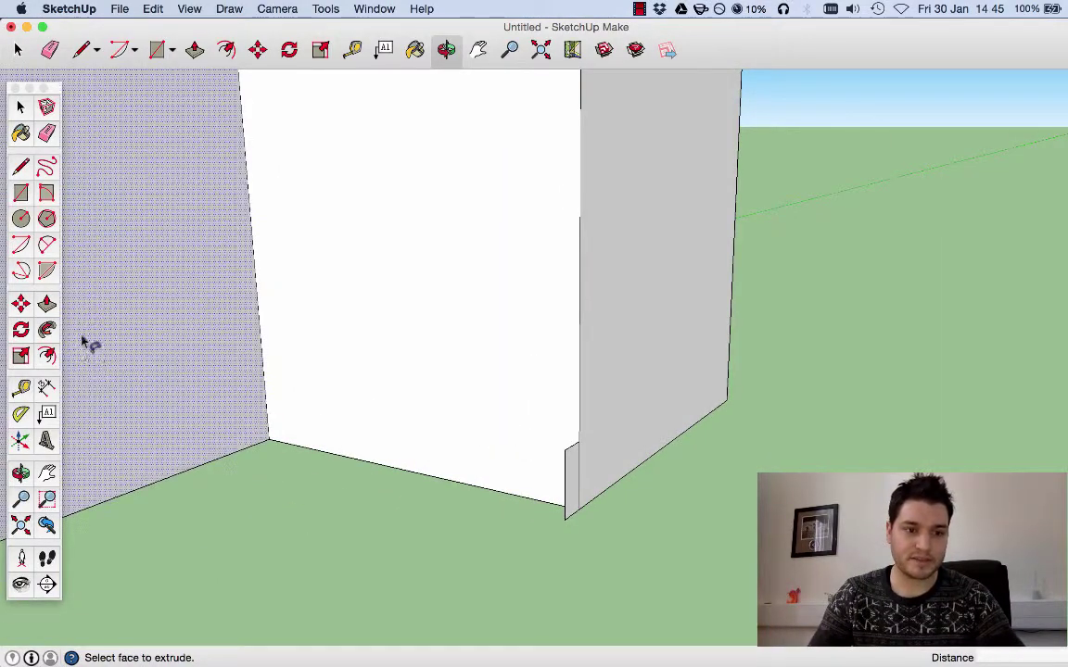
{"action": "middle_click_drag", "start_coordinate": [72, 336], "coordinate": [555, 410]}
{"action": "scroll", "coordinate": [790, 449], "scroll_direction": "up", "scroll_amount": 10}
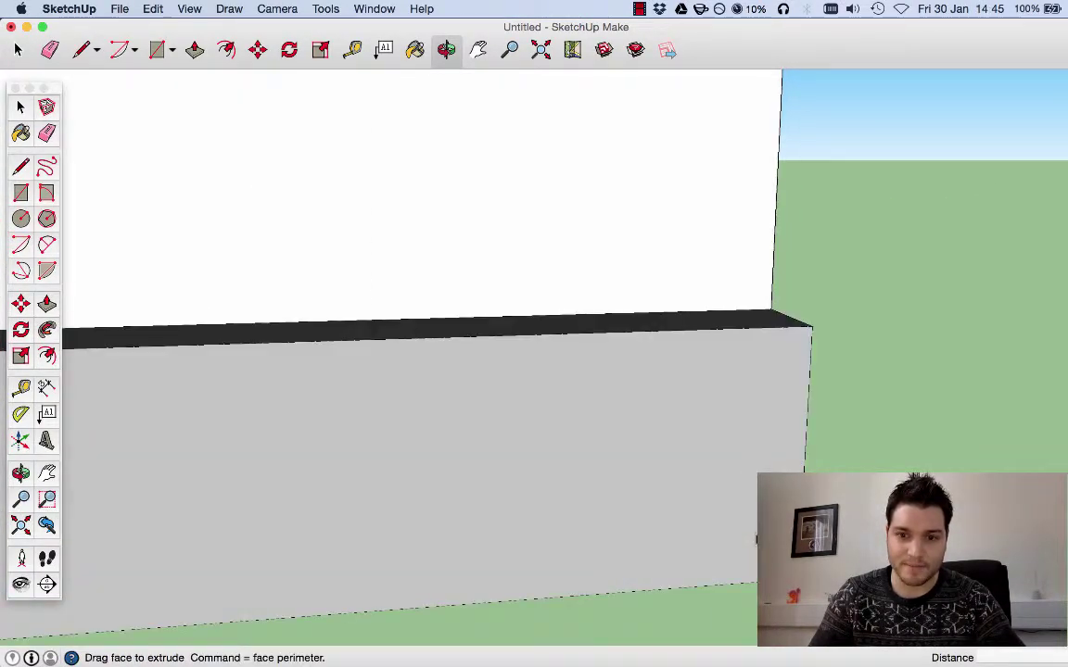
{"action": "scroll", "coordinate": [755, 538], "scroll_direction": "down", "scroll_amount": 10}
{"action": "middle_click_drag", "start_coordinate": [715, 537], "coordinate": [453, 529]}
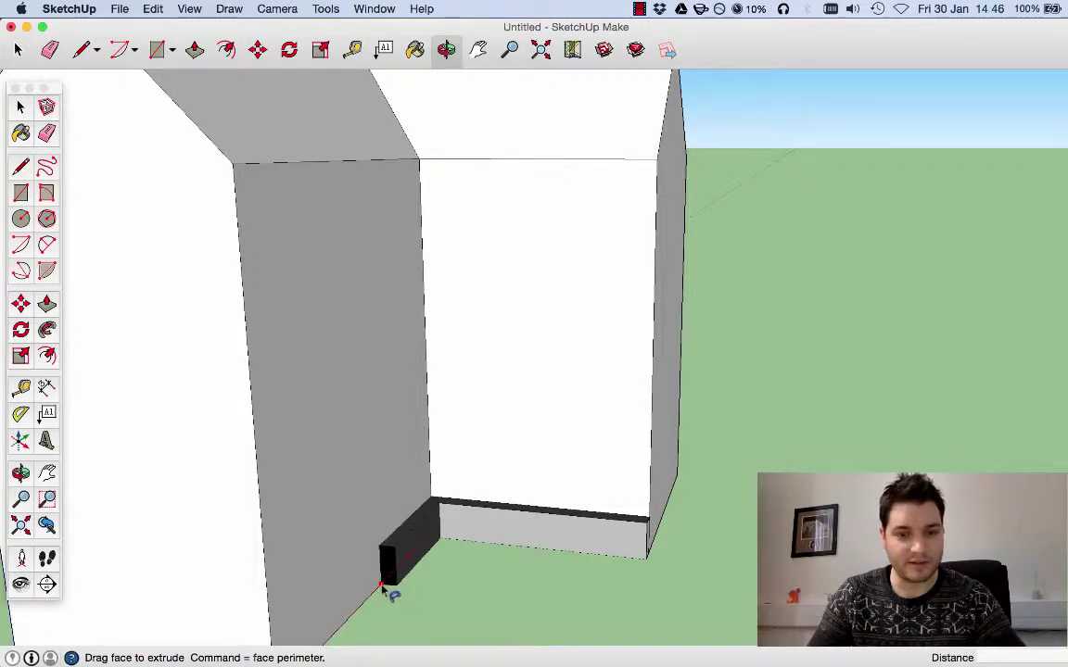
- Push/Pull the lip's end face along the wall toward the gabled end
{"action": "scroll", "coordinate": [395, 584], "scroll_direction": "down", "scroll_amount": 6}
{"action": "scroll", "coordinate": [363, 601], "scroll_direction": "up", "scroll_amount": 8}
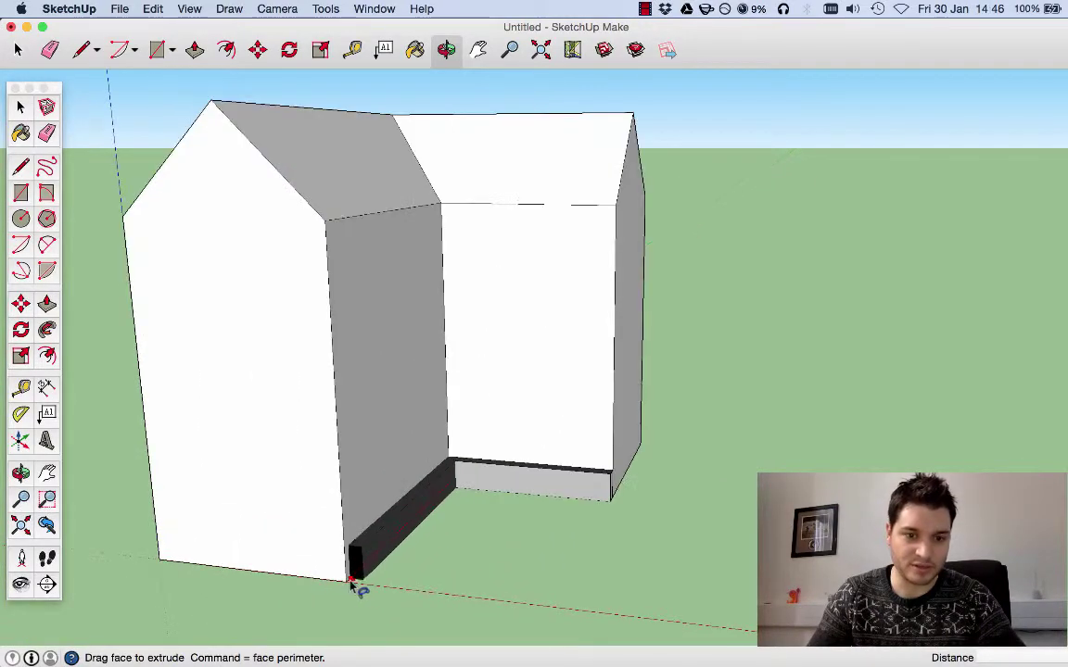
{"action": "middle_click_drag", "start_coordinate": [362, 596], "coordinate": [410, 624]}
{"action": "scroll", "coordinate": [409, 619], "scroll_direction": "down", "scroll_amount": 6}
{"action": "middle_click_drag", "start_coordinate": [343, 628], "coordinate": [529, 581]}
{"action": "scroll", "coordinate": [517, 627], "scroll_direction": "down", "scroll_amount": 3}
{"action": "scroll", "coordinate": [516, 626], "scroll_direction": "up", "scroll_amount": 5}
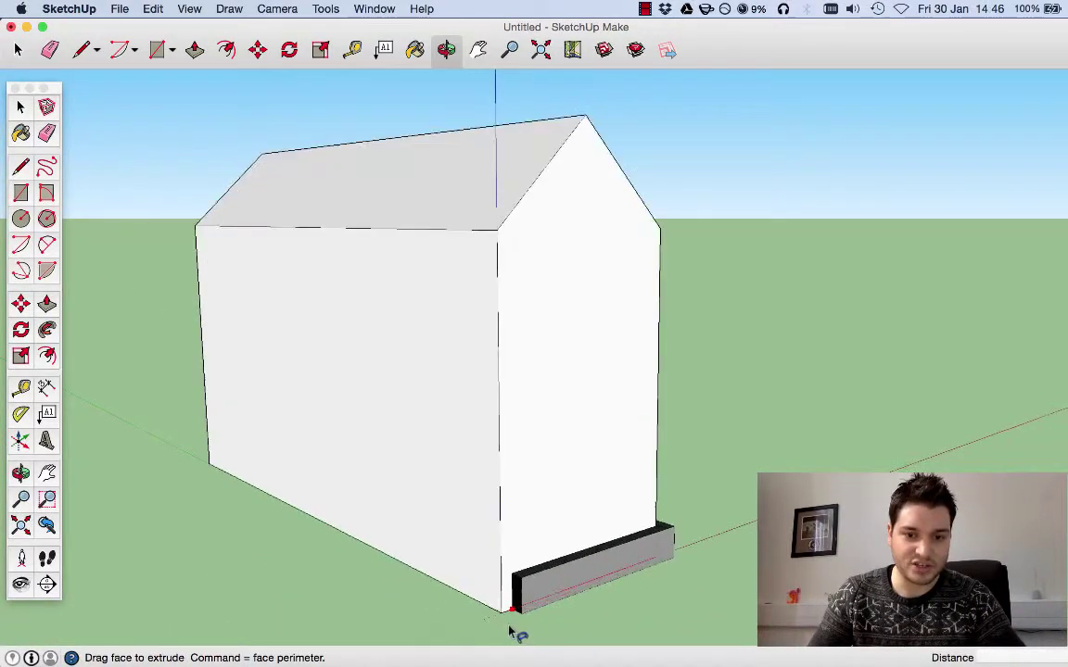
{"action": "left_click_drag", "start_coordinate": [480, 613], "coordinate": [119, 424]}
- Extend the base lip along the wall on the other side of the house
{"action": "scroll", "coordinate": [308, 512], "scroll_direction": "down", "scroll_amount": 3}
{"action": "middle_click_drag", "start_coordinate": [119, 425], "coordinate": [758, 469]}
{"action": "scroll", "coordinate": [543, 579], "scroll_direction": "down", "scroll_amount": 3}
{"action": "scroll", "coordinate": [396, 567], "scroll_direction": "down", "scroll_amount": 2}
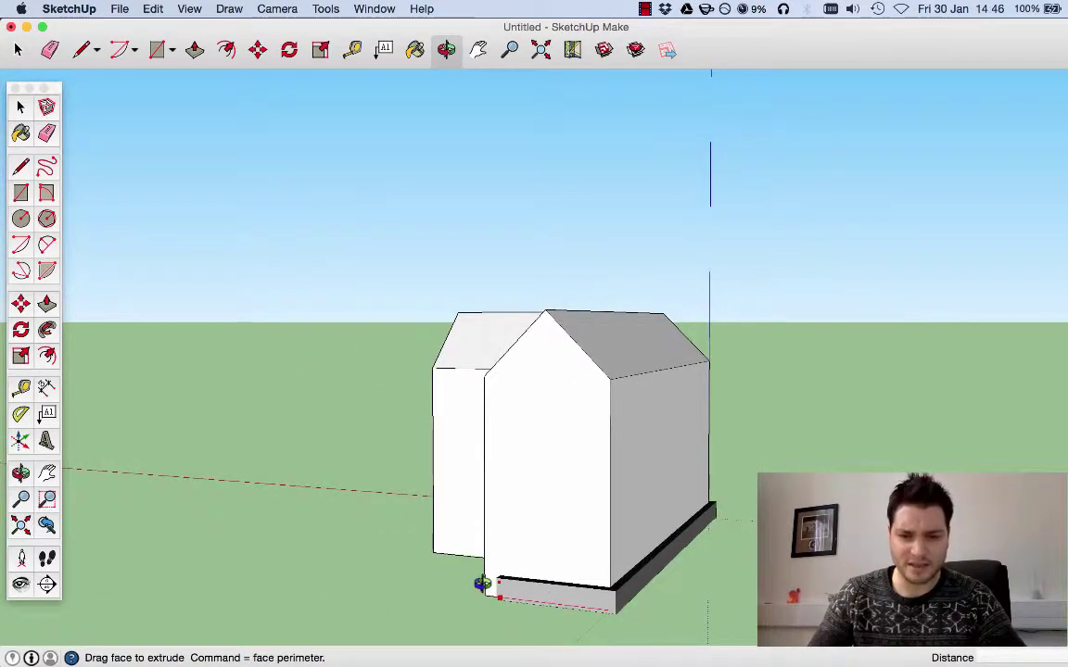
{"action": "middle_click_drag", "start_coordinate": [479, 579], "coordinate": [667, 603]}
{"action": "mouse_move", "coordinate": [620, 582]}
{"action": "left_mouse_down"}
{"action": "mouse_move", "coordinate": [585, 569]}
{"action": "mouse_move", "coordinate": [491, 572]}
{"action": "mouse_move", "coordinate": [477, 584]}
{"action": "mouse_move", "coordinate": [487, 579]}
{"action": "mouse_move", "coordinate": [347, 452]}
{"action": "mouse_move", "coordinate": [545, 605]}
{"action": "mouse_move", "coordinate": [639, 512]}
{"action": "mouse_move", "coordinate": [543, 582]}
{"action": "mouse_move", "coordinate": [503, 596]}
{"action": "left_mouse_up"}
{"action": "scroll", "coordinate": [481, 576], "scroll_direction": "up", "scroll_amount": 3}
{"action": "scroll", "coordinate": [480, 582], "scroll_direction": "up", "scroll_amount": 5}
{"action": "middle_click_drag", "start_coordinate": [519, 593], "coordinate": [602, 526]}
{"action": "middle_click_drag", "start_coordinate": [650, 555], "coordinate": [553, 446]}
{"action": "middle_click_drag", "start_coordinate": [548, 486], "coordinate": [581, 407]}
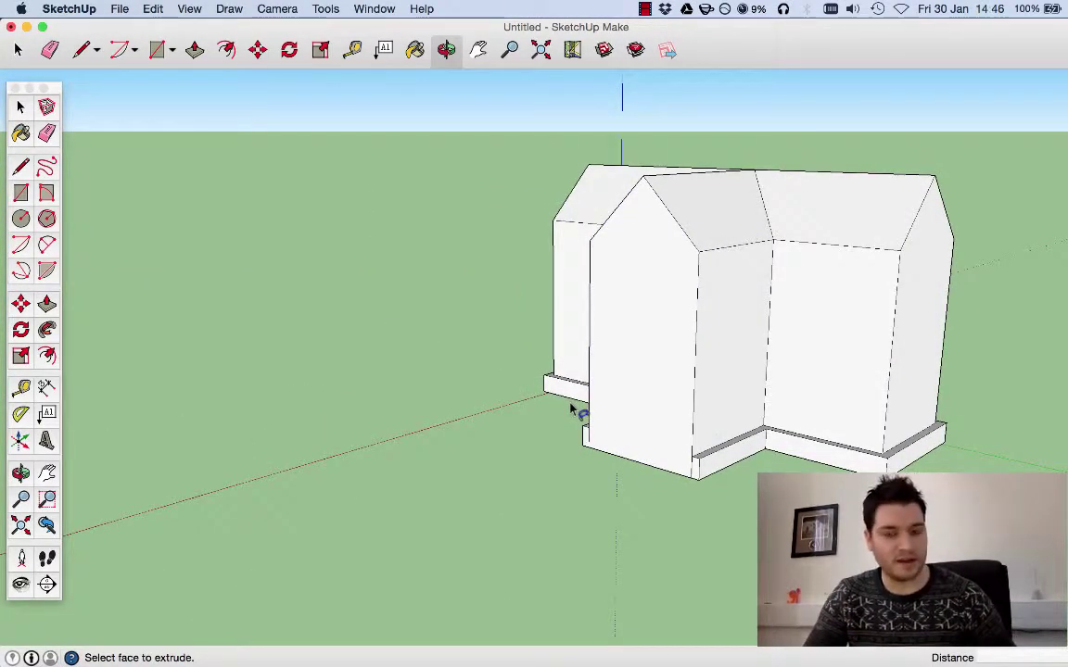
- Undo the base lip extrusion from the Edit menu and return to Select
{"action": "left_click", "coordinate": [158, 8]}
{"action": "left_click", "coordinate": [185, 27]}
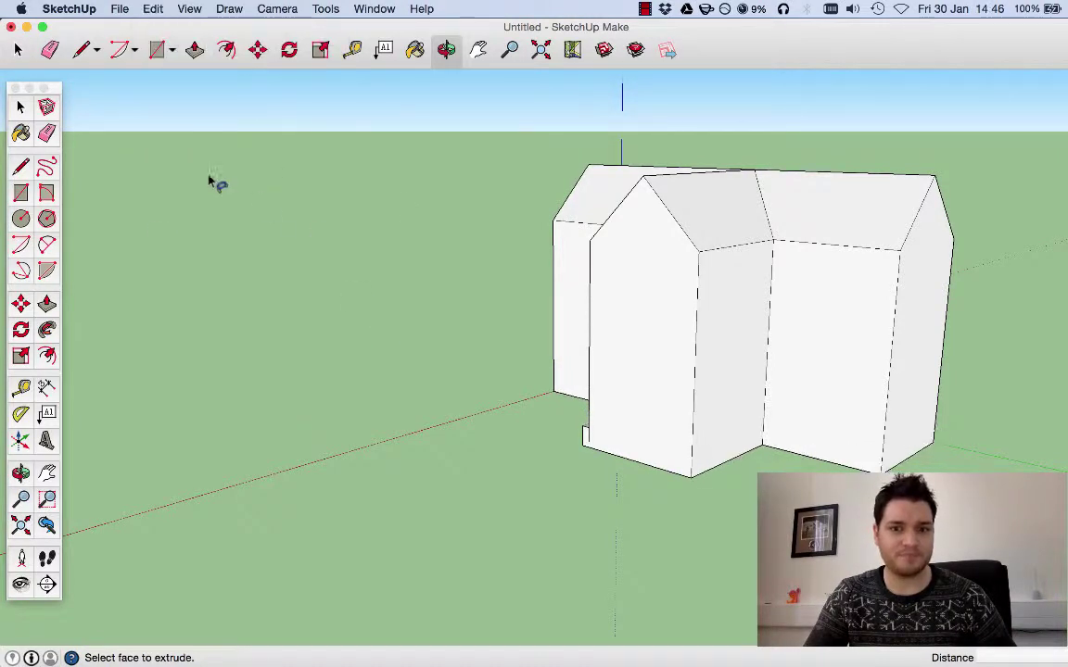
{"action": "left_click", "coordinate": [20, 109]}
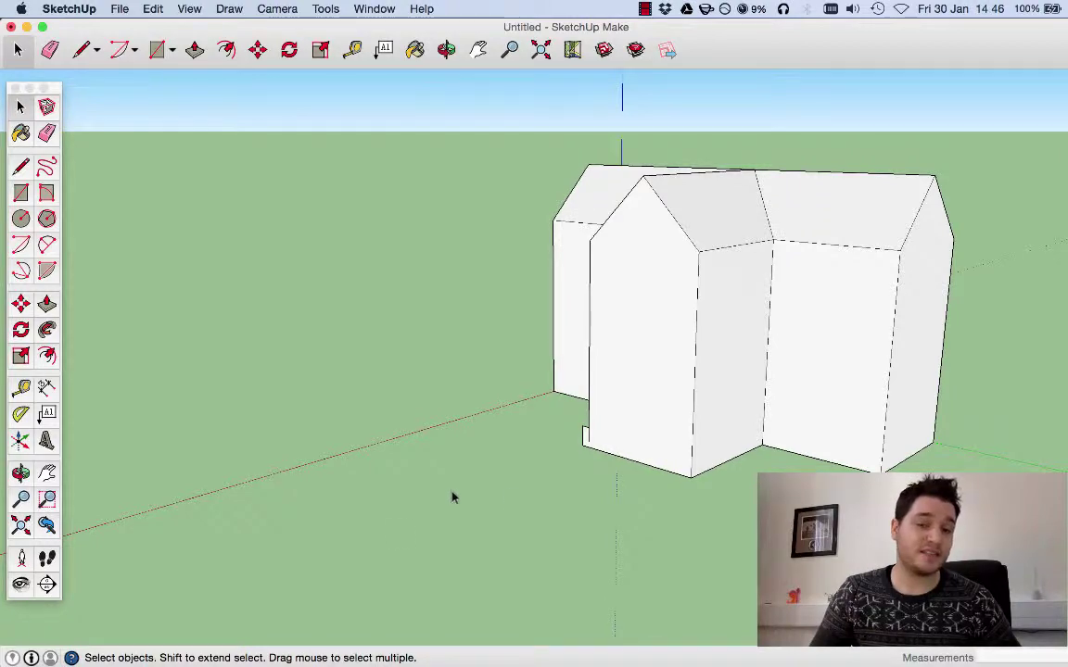
- Switch the camera to the standard Bottom view of the house
{"action": "middle_click_drag", "start_coordinate": [447, 539], "coordinate": [559, 296]}
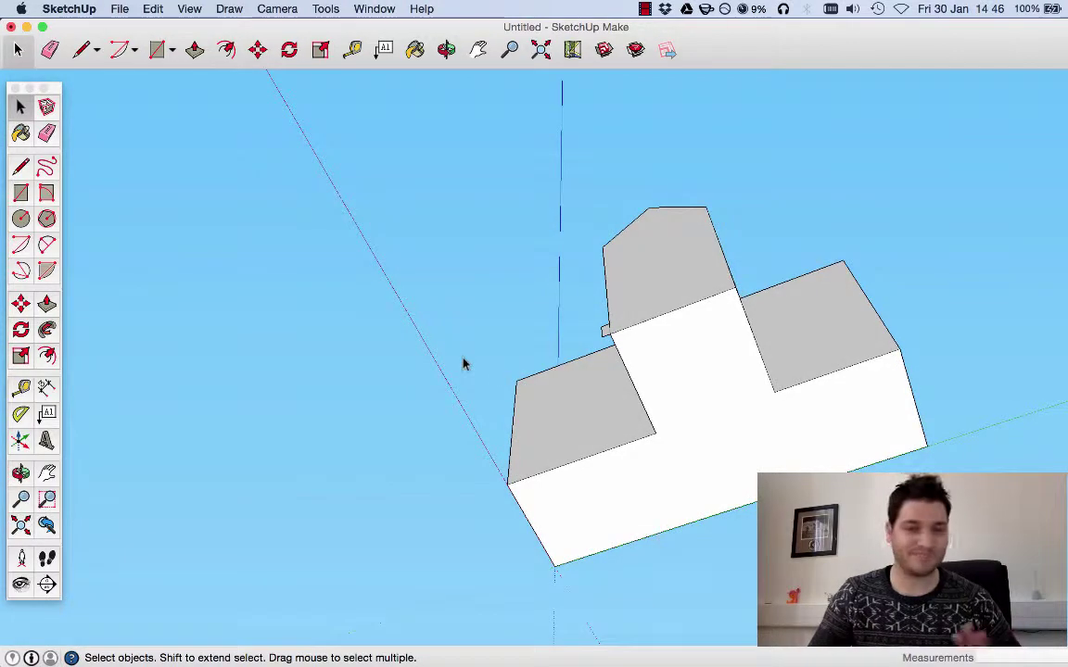
{"action": "left_click", "coordinate": [278, 9]}
{"action": "mouse_move", "coordinate": [299, 58]}
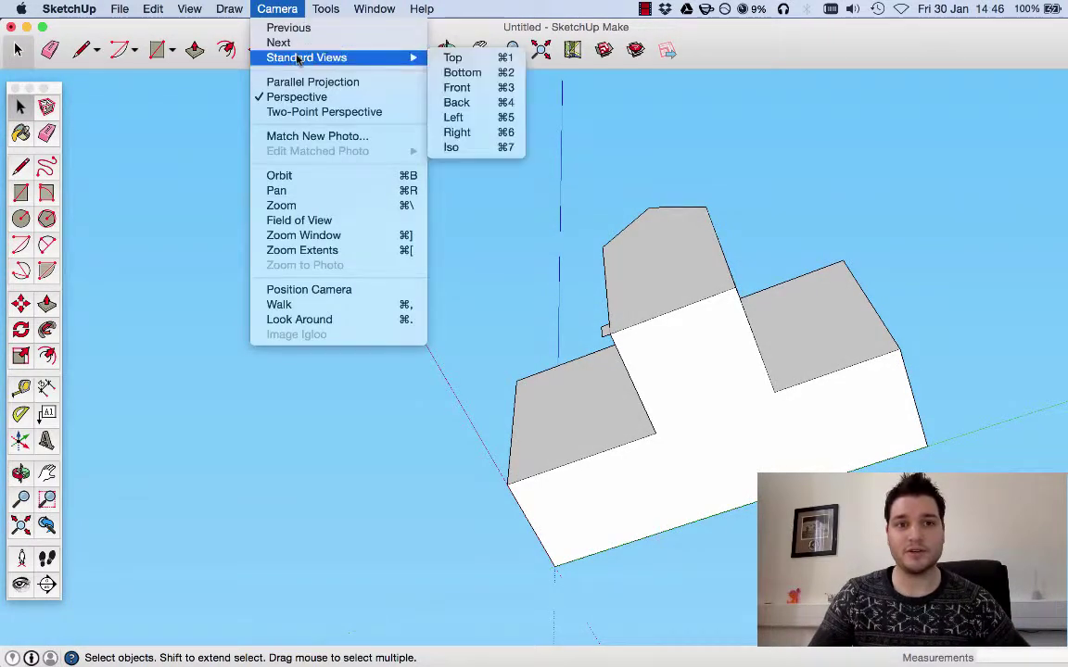
{"action": "left_click", "coordinate": [497, 73]}
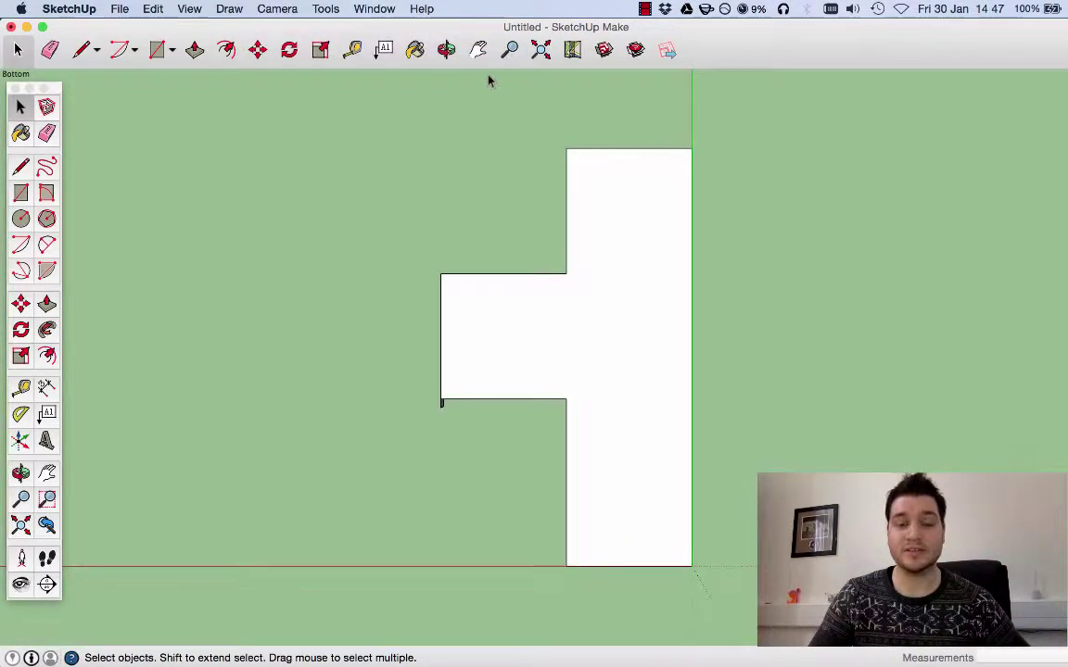
- Select the house's bottom perimeter edges, including the inner corner edge, with the bottom face deselected
{"action": "middle_click_drag", "start_coordinate": [490, 82], "coordinate": [643, 185]}
{"action": "scroll", "coordinate": [488, 443], "scroll_direction": "up", "scroll_amount": 5}
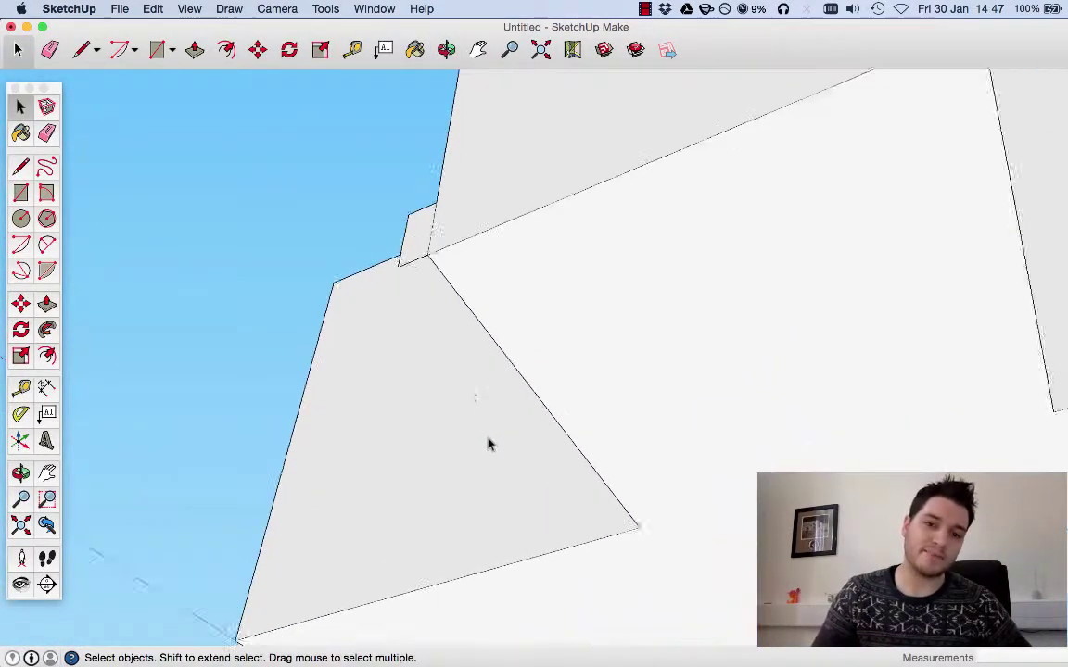
{"action": "scroll", "coordinate": [438, 394], "scroll_direction": "down", "scroll_amount": 3}
{"action": "scroll", "coordinate": [341, 274], "scroll_direction": "down", "scroll_amount": 2}
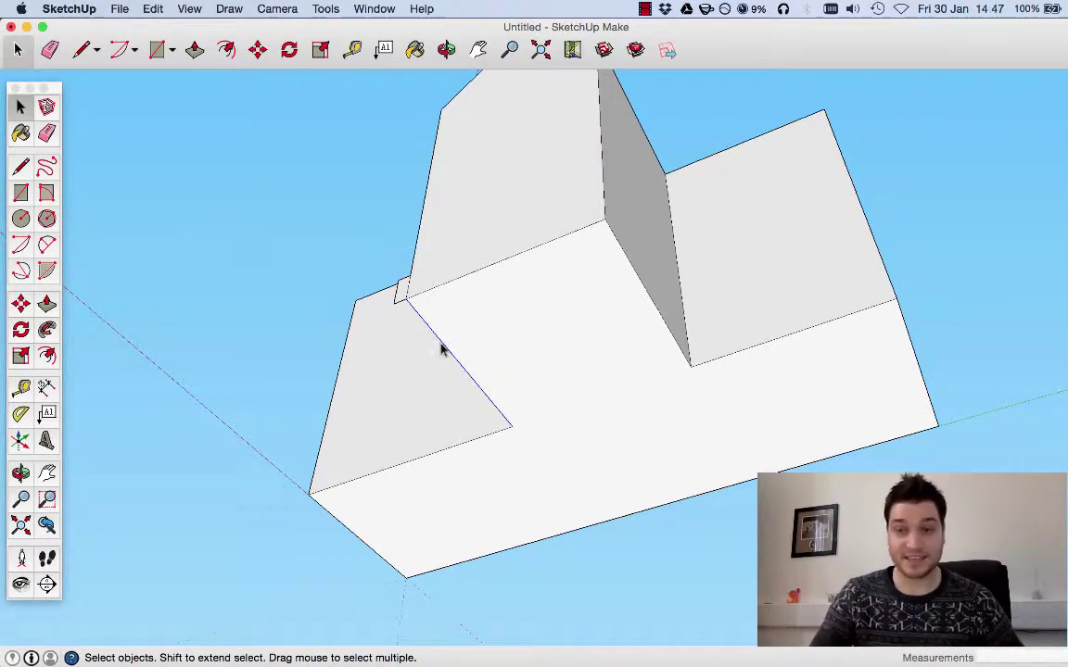
{"action": "left_click", "coordinate": [460, 445], "text": "shift"}
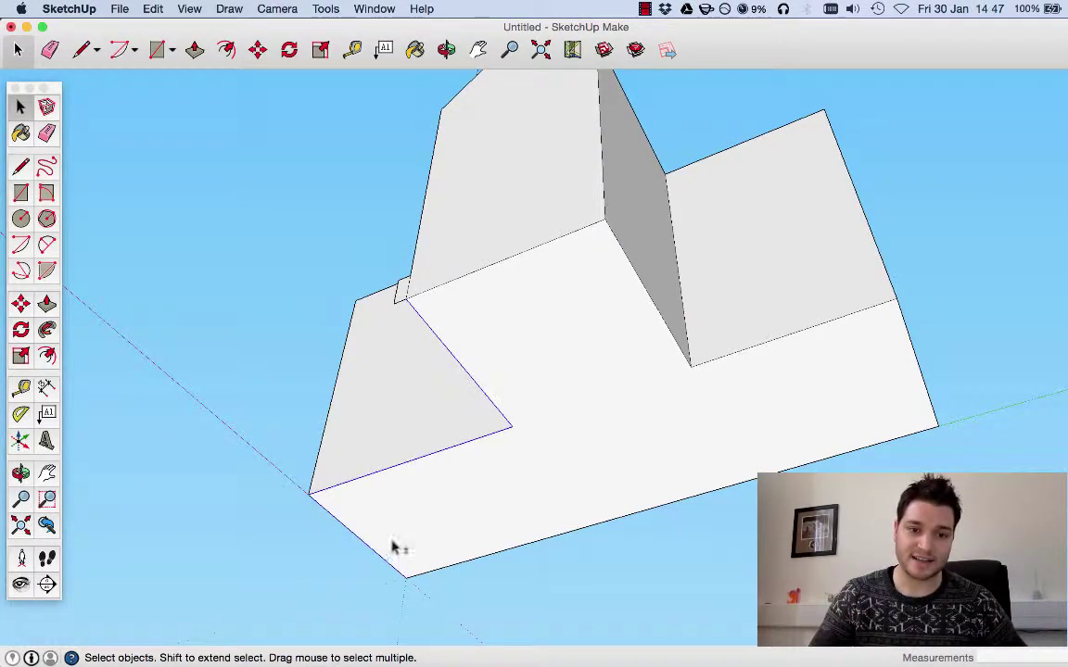
{"action": "left_click", "coordinate": [437, 570], "text": "shift"}
{"action": "left_click", "coordinate": [491, 551], "text": "shift"}
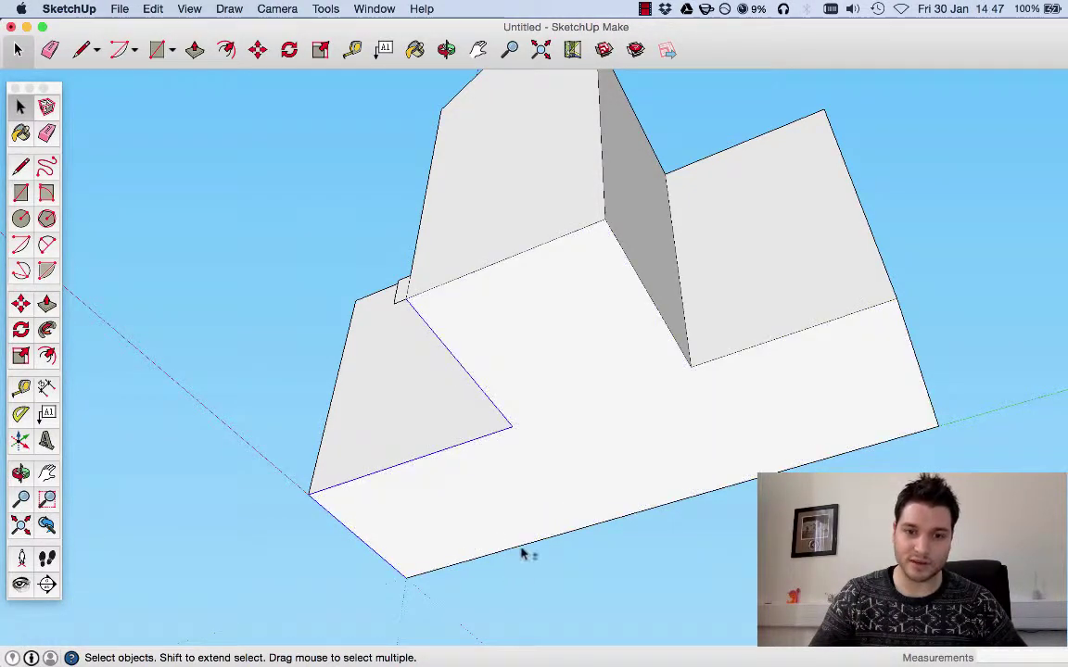
{"action": "left_click", "coordinate": [562, 453], "text": "shift"}
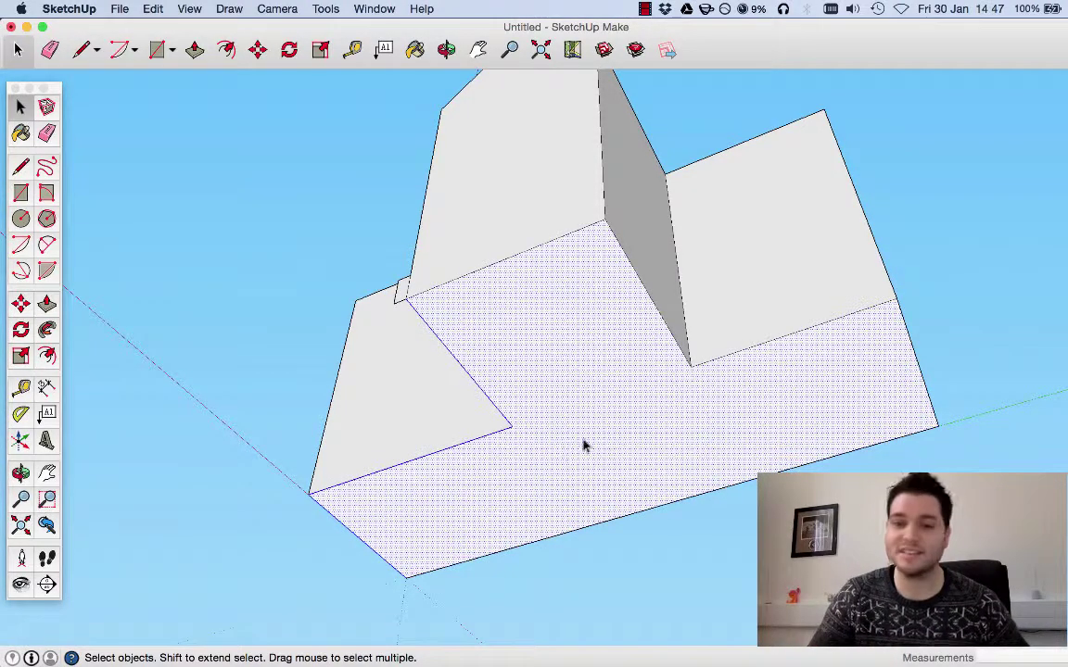
{"action": "left_click", "coordinate": [593, 445], "text": "shift"}
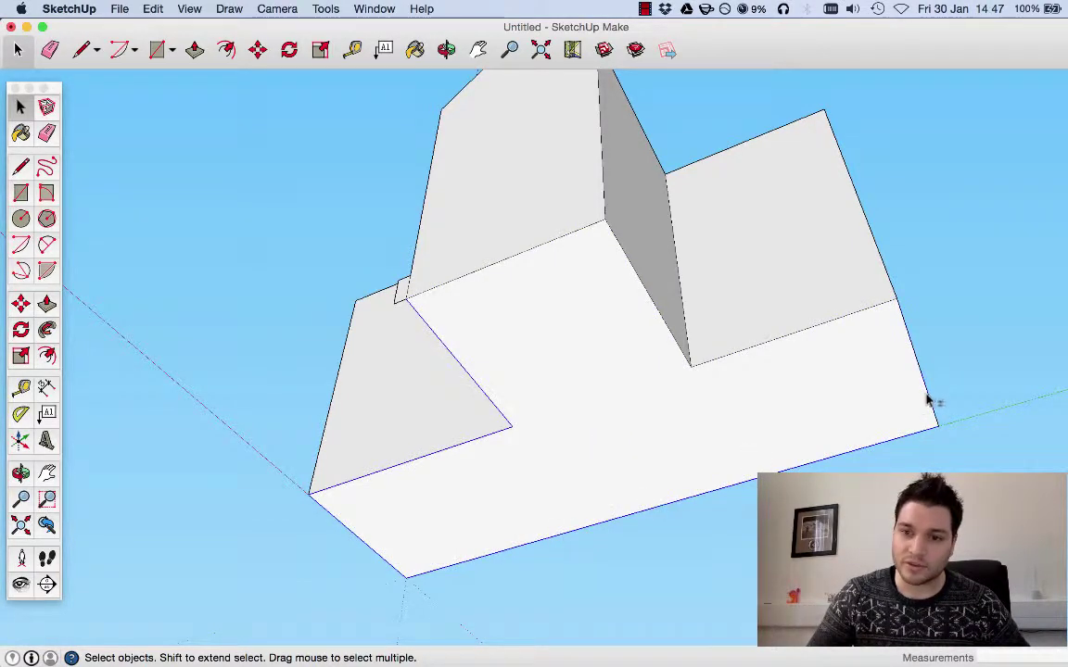
{"action": "left_click", "coordinate": [858, 315], "text": "shift"}
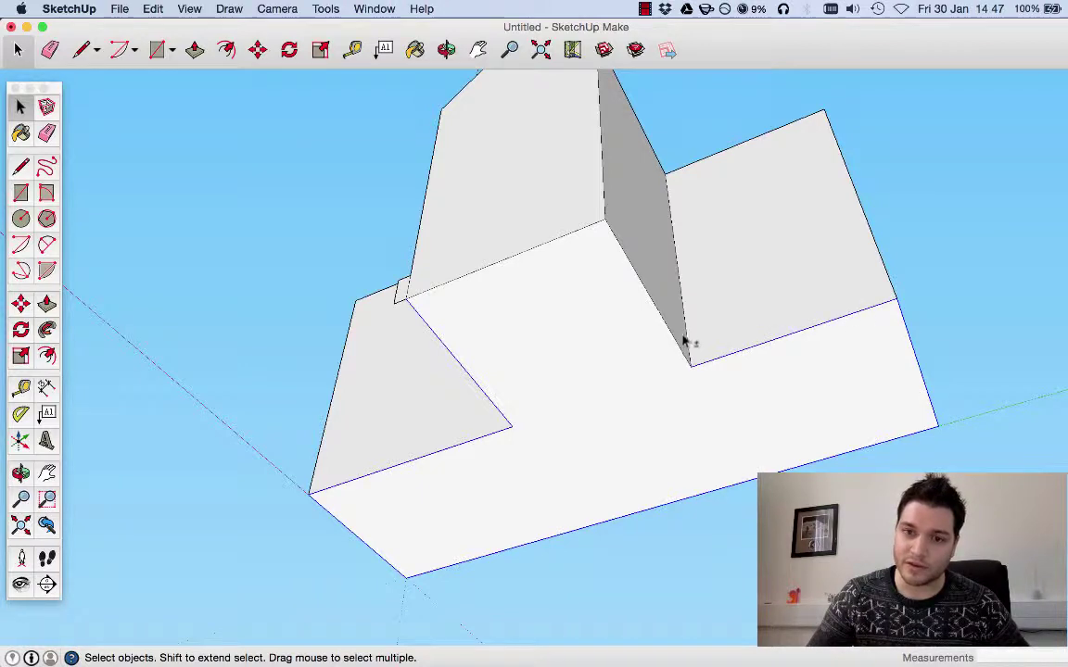
- Push/Pull the house's bottom face into a thin slab
{"action": "middle_click_drag", "start_coordinate": [545, 453], "coordinate": [653, 359]}
{"action": "middle_click_drag", "start_coordinate": [613, 281], "coordinate": [325, 288]}
{"action": "left_click", "coordinate": [46, 304]}
{"action": "middle_click_drag", "start_coordinate": [660, 301], "coordinate": [646, 456]}
{"action": "scroll", "coordinate": [829, 441], "scroll_direction": "up", "scroll_amount": 3}
{"action": "left_click", "coordinate": [830, 441]}
{"action": "left_click", "coordinate": [834, 445]}
- Start pulling the slab's end face outward, cancel it, and view the house's right side
{"action": "scroll", "coordinate": [882, 446], "scroll_direction": "down", "scroll_amount": 3}
{"action": "middle_click_drag", "start_coordinate": [883, 446], "coordinate": [417, 547]}
{"action": "middle_click_drag", "start_coordinate": [688, 388], "coordinate": [567, 545]}
{"action": "left_click", "coordinate": [547, 464]}
{"action": "key", "text": "Escape"}
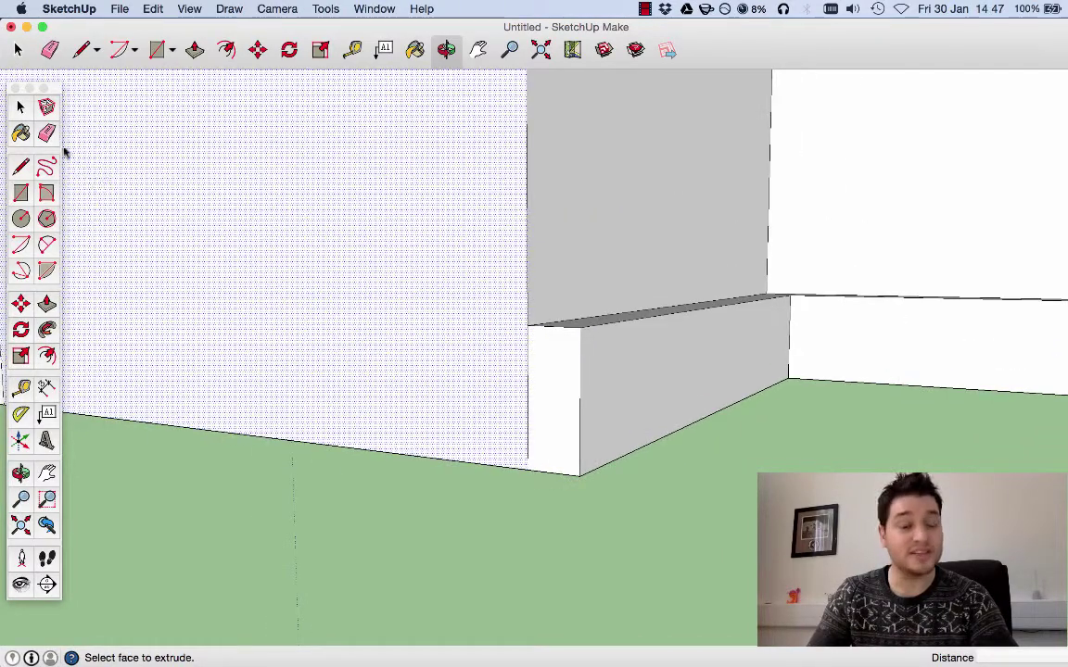
{"action": "left_click", "coordinate": [20, 109]}
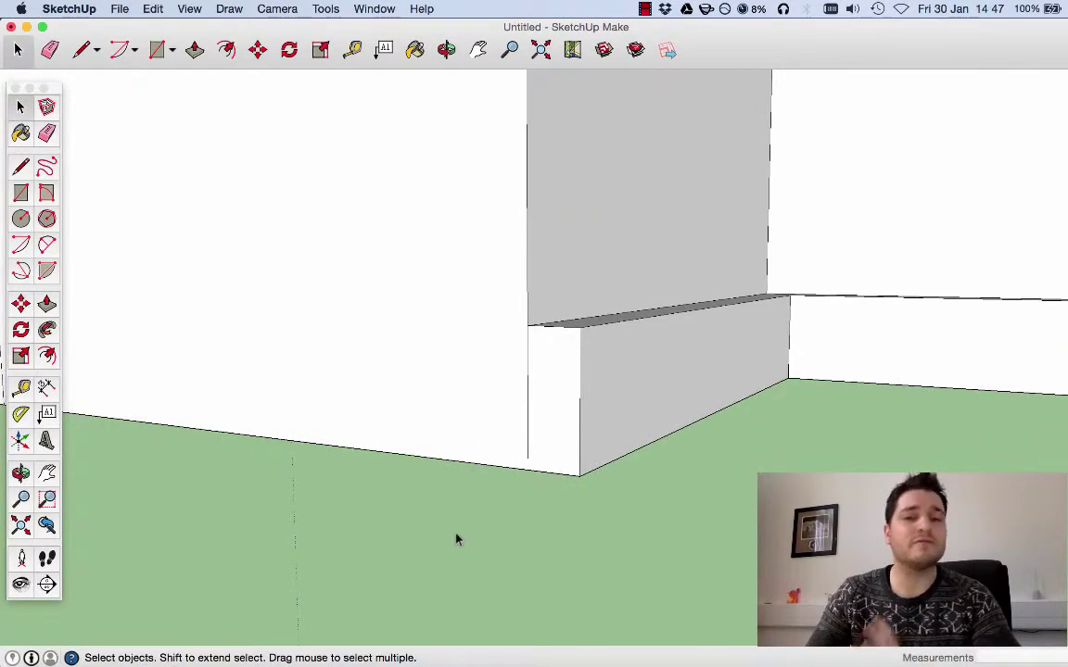
{"action": "scroll", "coordinate": [738, 528], "scroll_direction": "down", "scroll_amount": 10}
{"action": "scroll", "coordinate": [738, 533], "scroll_direction": "up", "scroll_amount": 10}
{"action": "scroll", "coordinate": [753, 506], "scroll_direction": "down", "scroll_amount": 4}
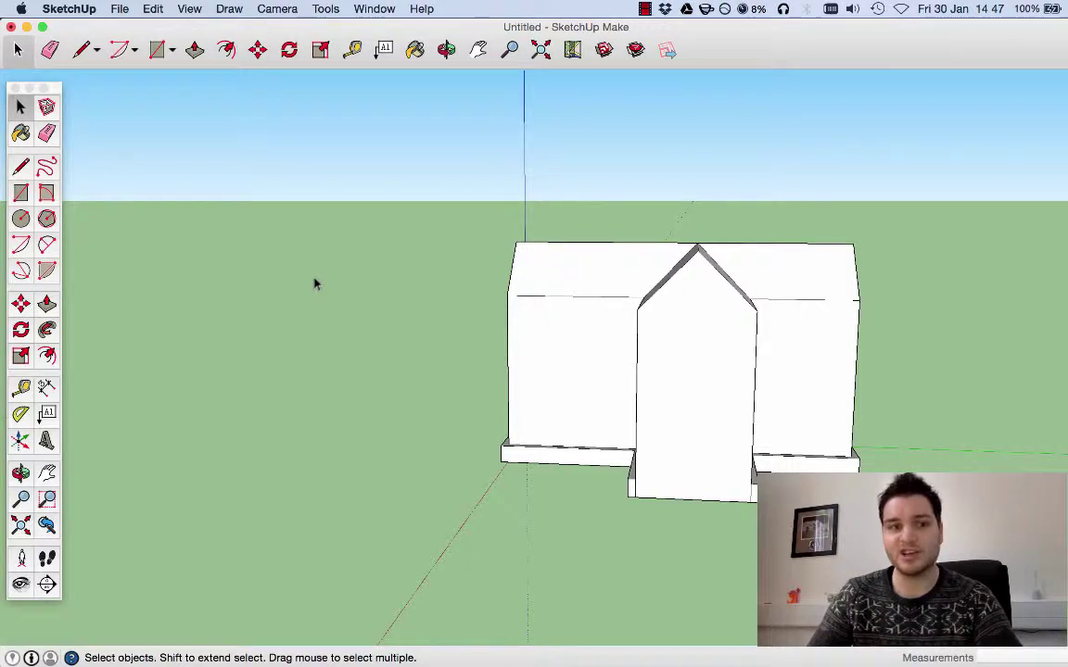
{"action": "scroll", "coordinate": [366, 406], "scroll_direction": "down", "scroll_amount": 3}
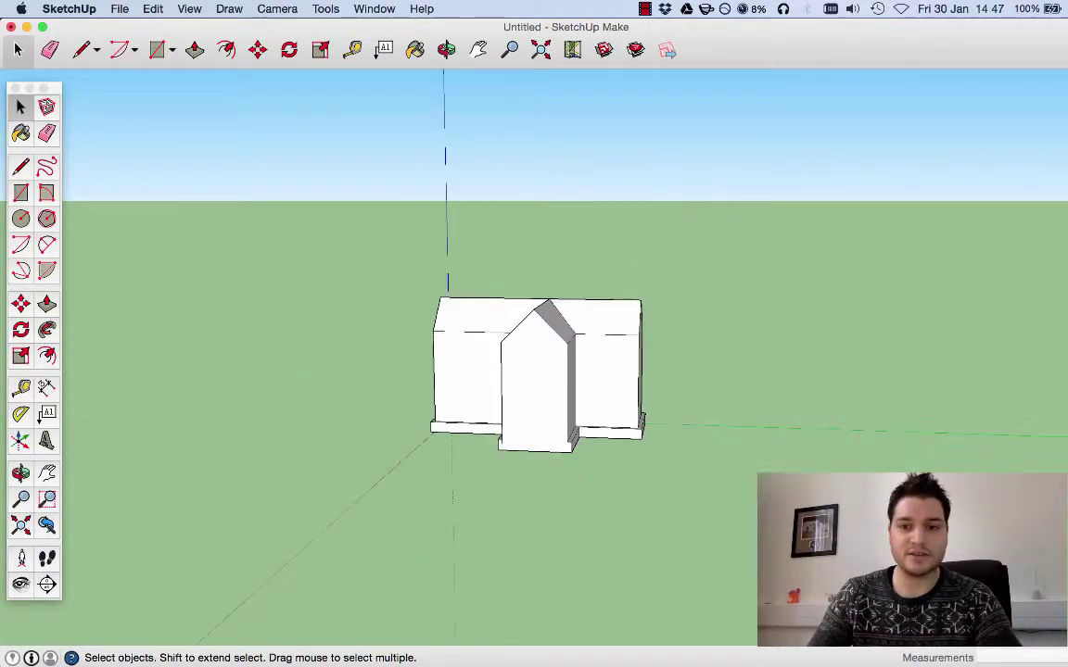
{"action": "middle_click_drag", "start_coordinate": [366, 406], "coordinate": [667, 362]}
- Draw a zigzag ground outline beside the house that rises into a tall triangle
{"action": "key", "text": "l"}
{"action": "left_click", "coordinate": [664, 389]}
{"action": "left_click", "coordinate": [654, 458]}
{"action": "left_click", "coordinate": [759, 465]}
{"action": "left_click", "coordinate": [752, 390]}
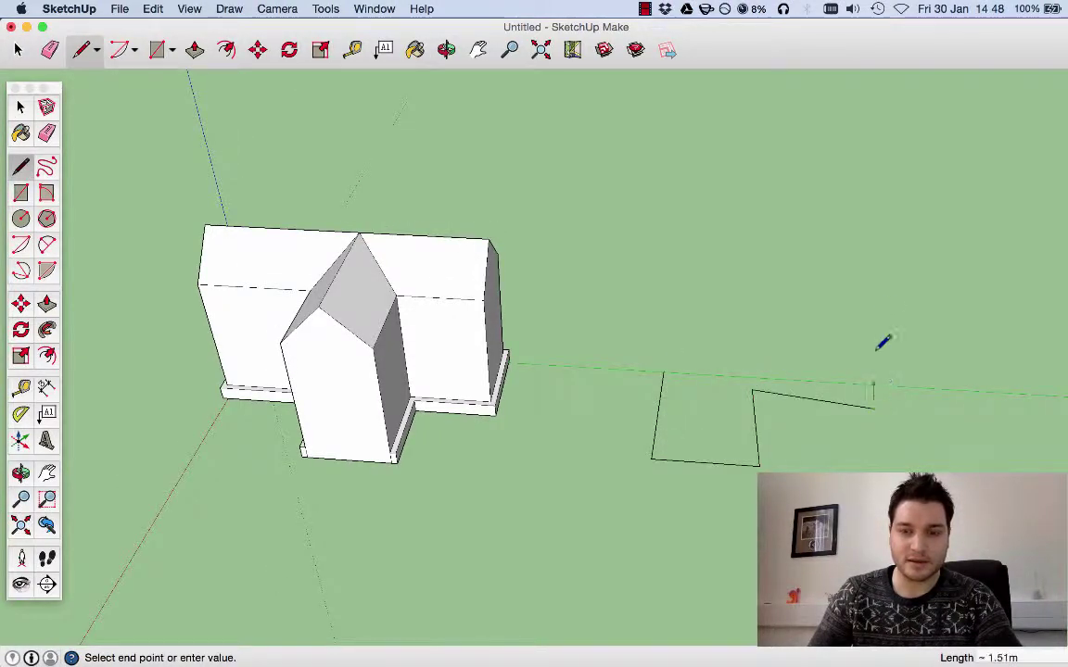
{"action": "left_click", "coordinate": [873, 407]}
{"action": "left_click", "coordinate": [883, 302]}
{"action": "left_click", "coordinate": [681, 290]}
{"action": "left_click", "coordinate": [671, 219]}
{"action": "left_click", "coordinate": [855, 218]}
{"action": "mouse_move", "coordinate": [922, 300]}
{"action": "middle_mouse_down"}
{"action": "mouse_move", "coordinate": [847, 441]}
{"action": "mouse_move", "coordinate": [706, 264]}
{"action": "mouse_move", "coordinate": [691, 326]}
{"action": "middle_mouse_up"}
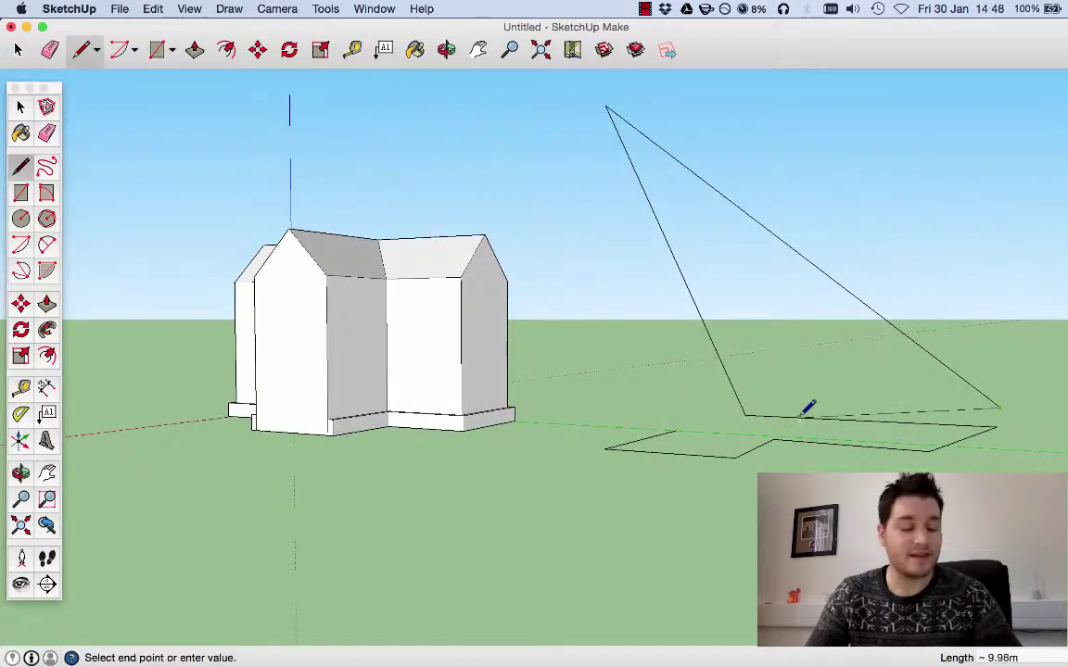
{"action": "key", "text": "Escape"}
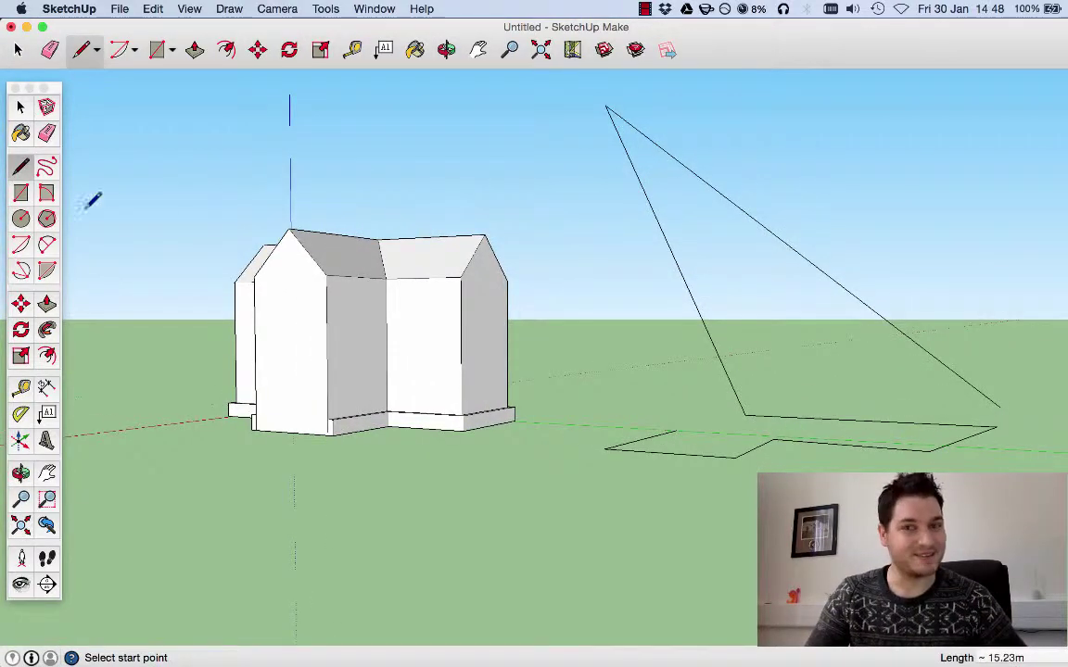
- Draw a small upright rectangle face at the end of the outline
{"action": "left_click", "coordinate": [20, 218]}
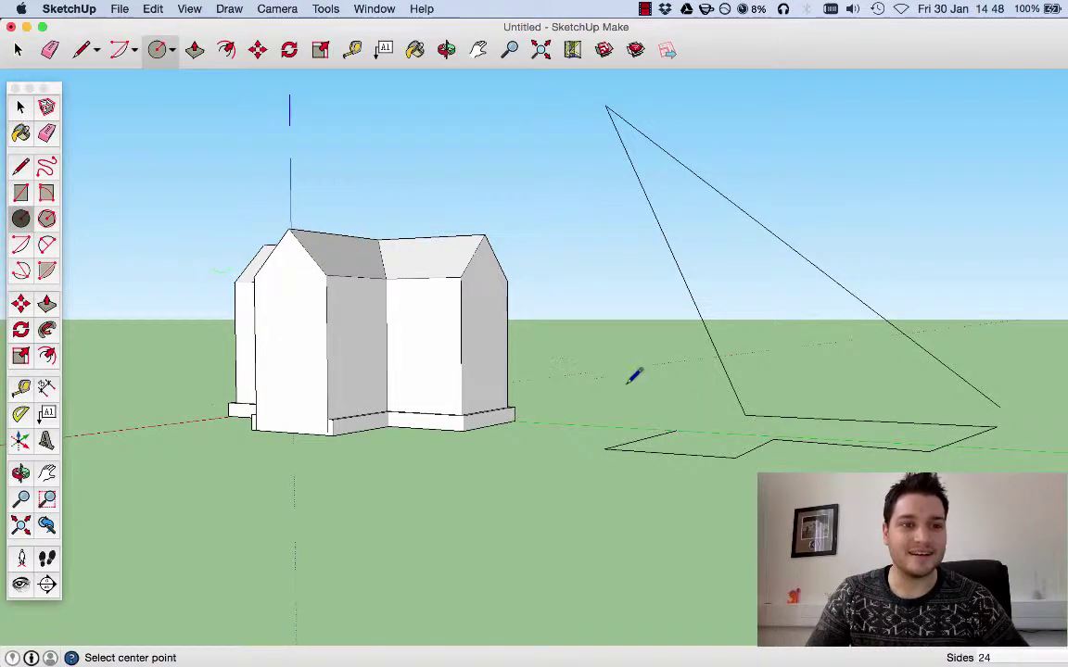
{"action": "scroll", "coordinate": [686, 417], "scroll_direction": "up", "scroll_amount": 3}
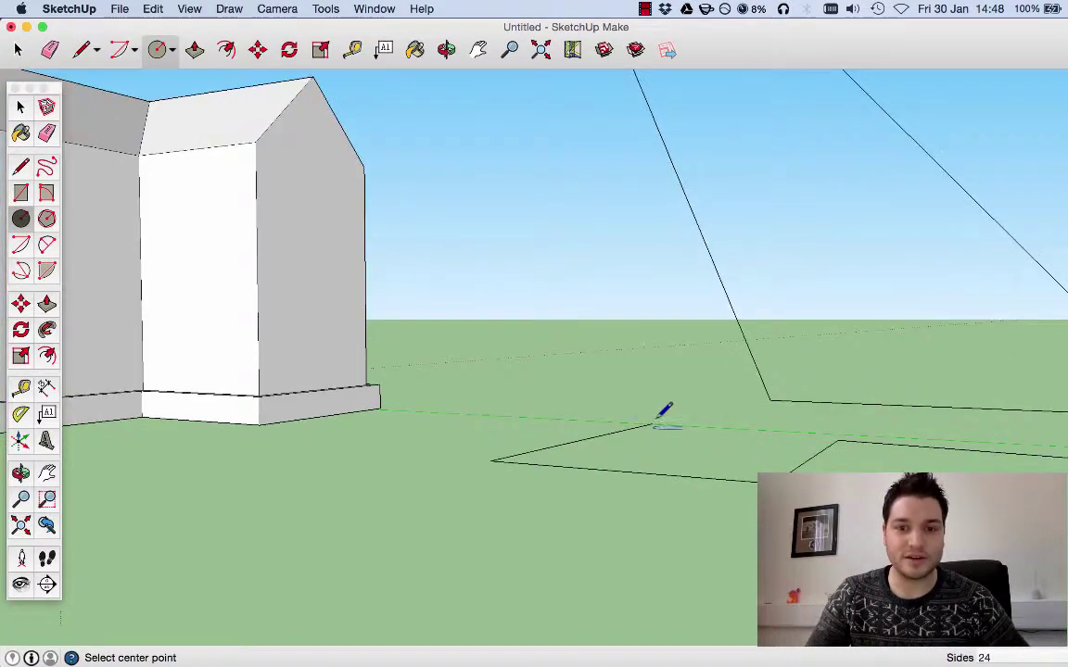
{"action": "left_click", "coordinate": [22, 167]}
{"action": "scroll", "coordinate": [656, 435], "scroll_direction": "up", "scroll_amount": 2}
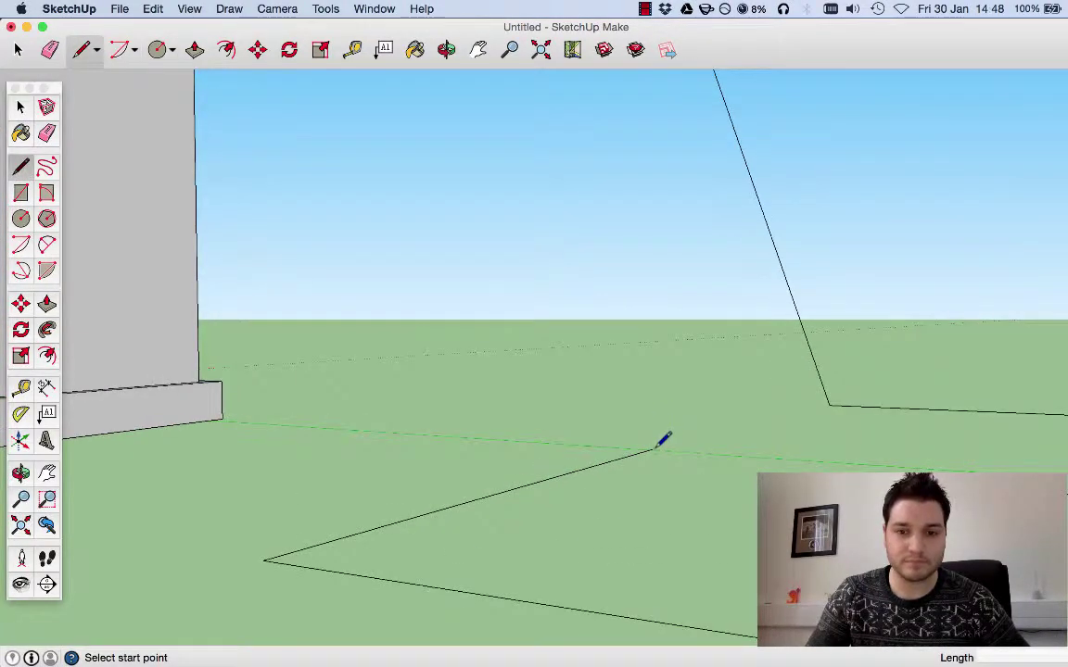
{"action": "left_click", "coordinate": [656, 449]}
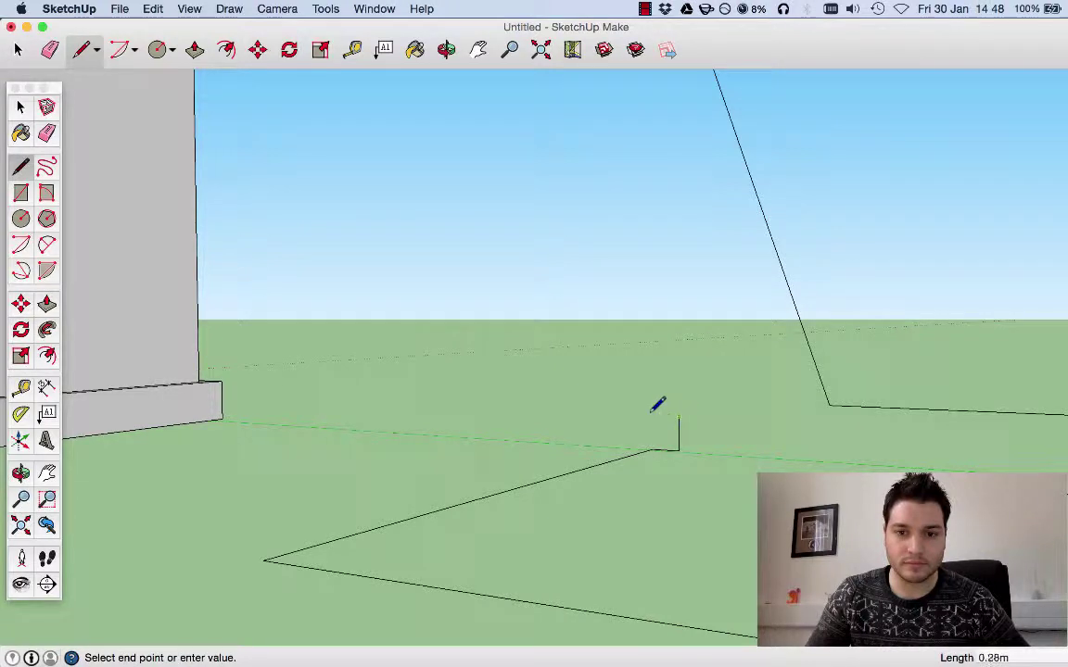
{"action": "left_click", "coordinate": [658, 409]}
{"action": "left_click", "coordinate": [655, 449]}
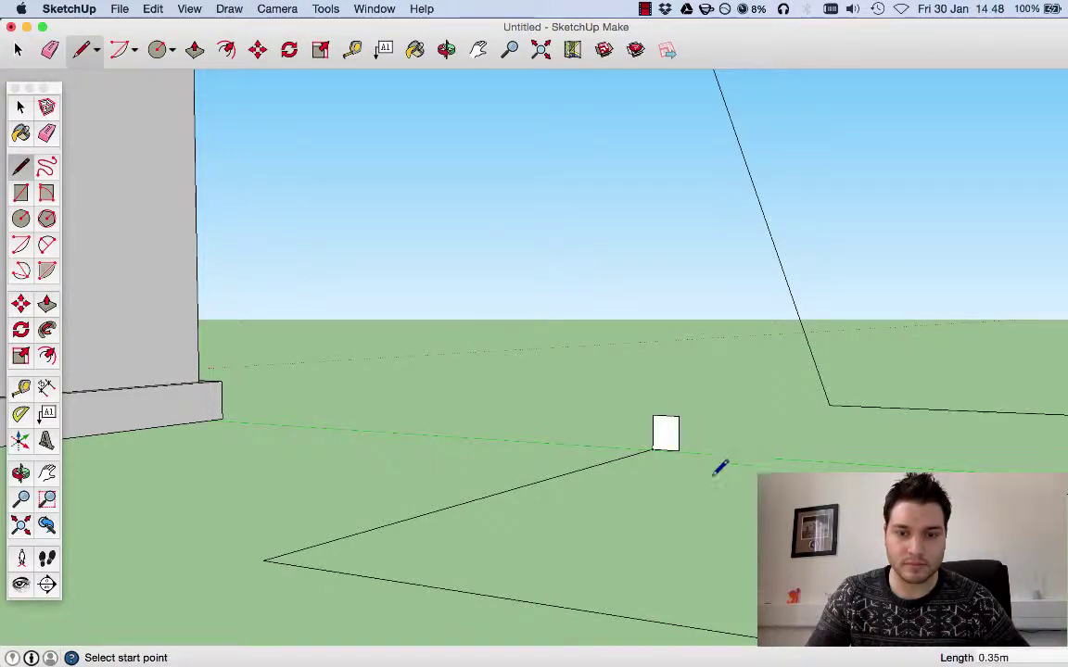
- Follow Me the small rectangle along the whole zigzag-and-triangle path into a thin rail
{"action": "left_click", "coordinate": [46, 304]}
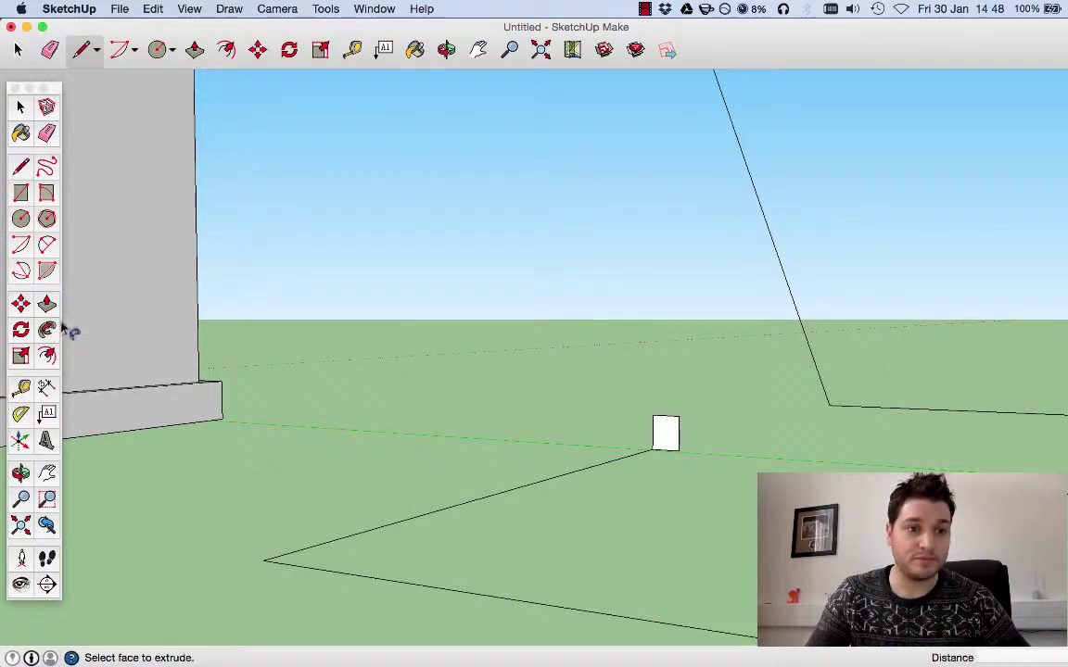
{"action": "left_click_drag", "start_coordinate": [666, 436], "coordinate": [521, 524]}
{"action": "scroll", "coordinate": [521, 524], "scroll_direction": "down", "scroll_amount": 3}
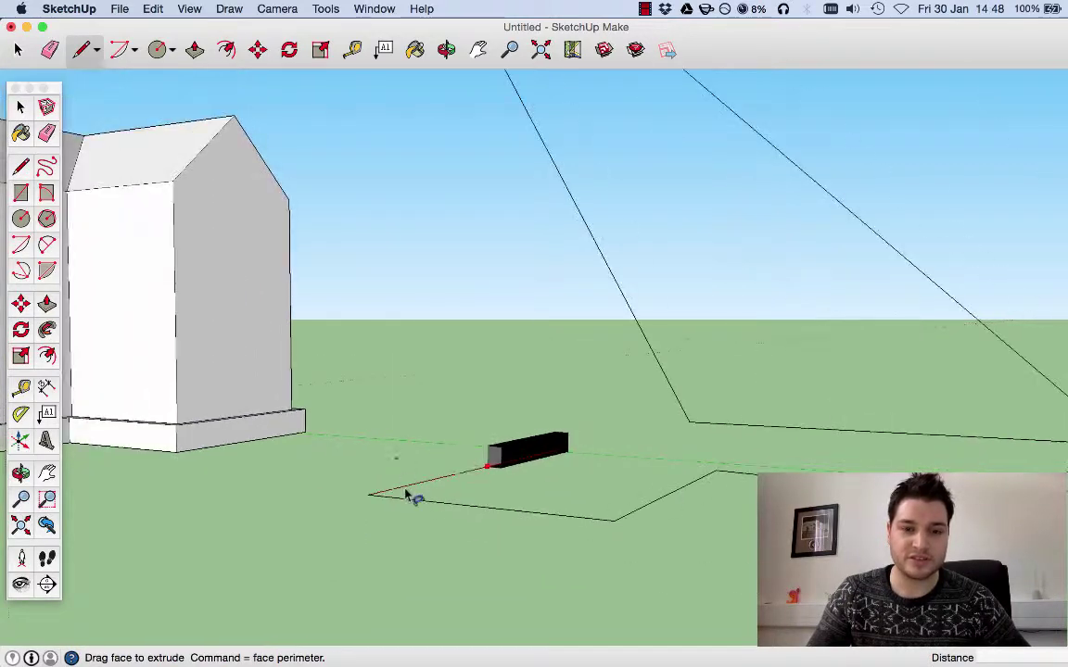
{"action": "mouse_move", "coordinate": [414, 505]}
{"action": "left_mouse_down"}
{"action": "mouse_move", "coordinate": [448, 529]}
{"action": "mouse_move", "coordinate": [866, 466]}
{"action": "left_mouse_up"}
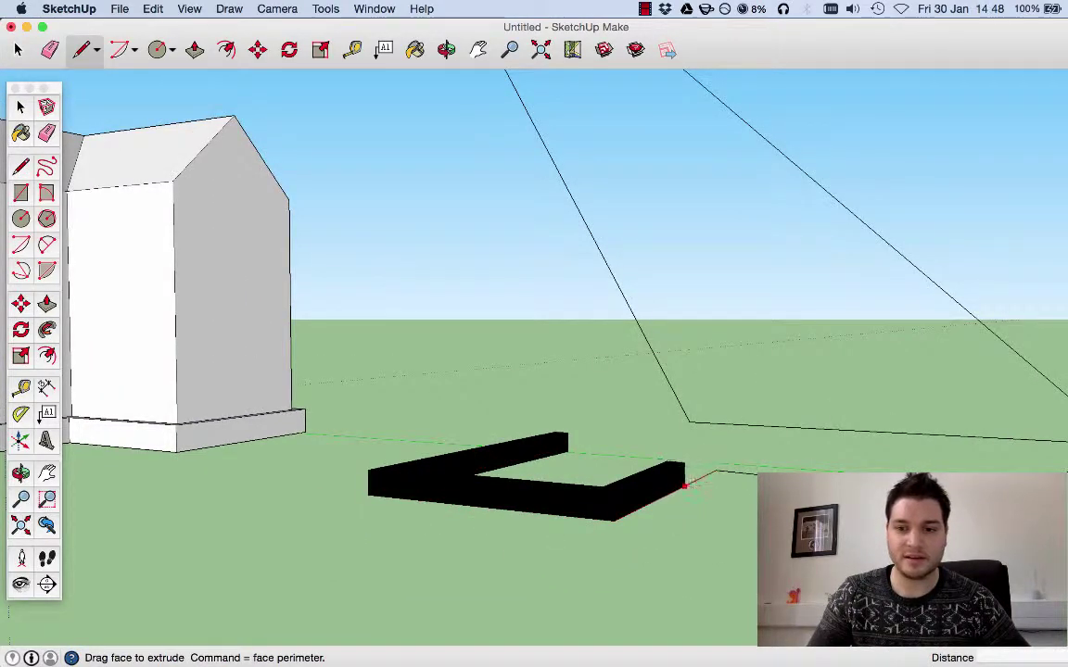
{"action": "left_click_drag", "start_coordinate": [954, 436], "coordinate": [575, 185]}
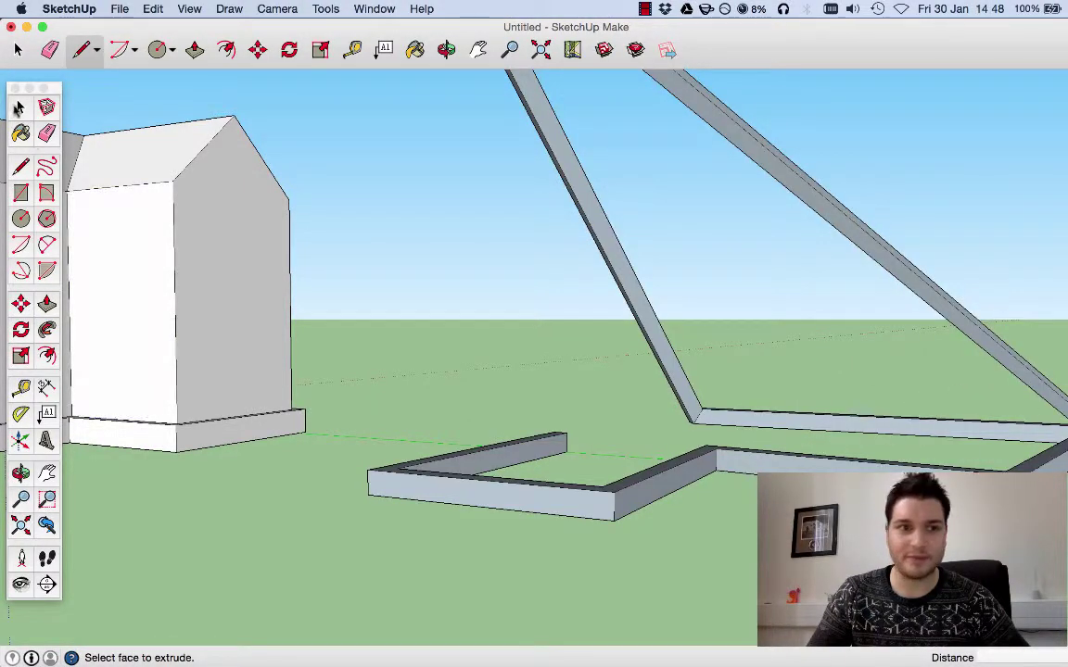
{"action": "key", "text": "space"}
{"action": "middle_click_drag", "start_coordinate": [610, 345], "coordinate": [480, 275]}
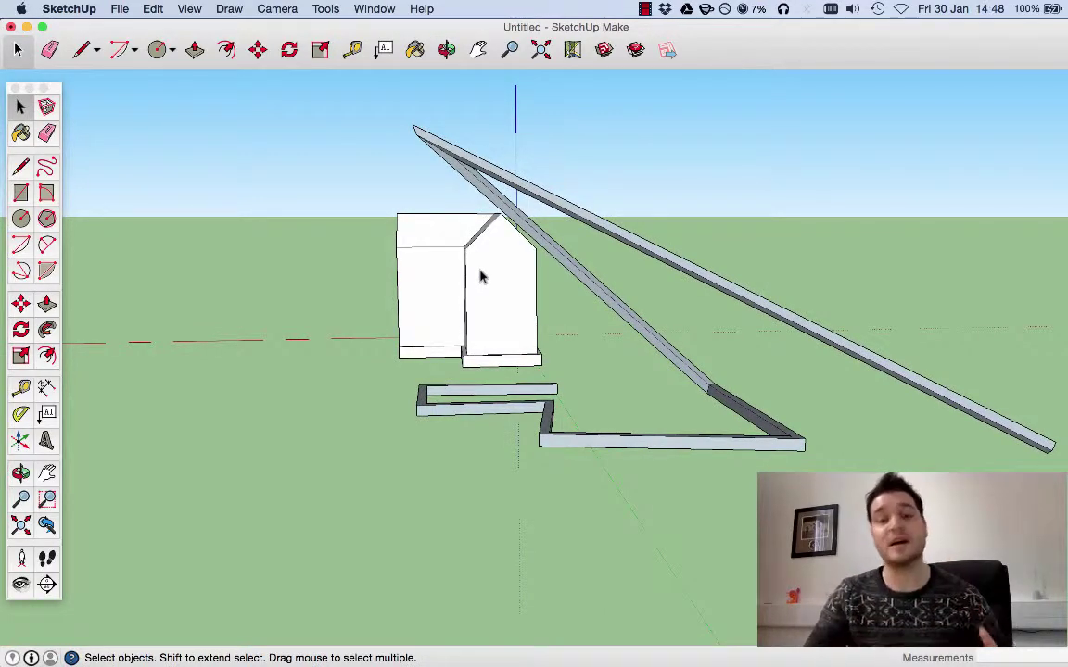
- Box-select the swept rail and its zigzag-and-triangle outline and delete them
{"action": "middle_click_drag", "start_coordinate": [582, 223], "coordinate": [443, 429]}
{"action": "middle_click_drag", "start_coordinate": [777, 327], "coordinate": [820, 386]}
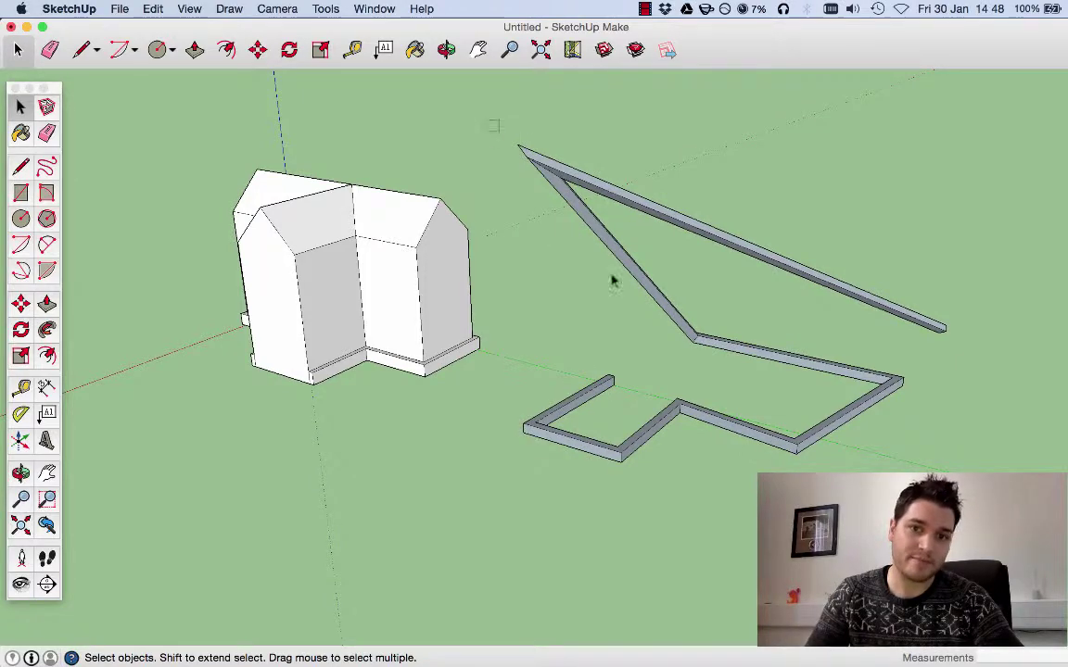
{"action": "left_click_drag", "start_coordinate": [485, 119], "coordinate": [964, 473]}
{"action": "key", "text": "Delete"}
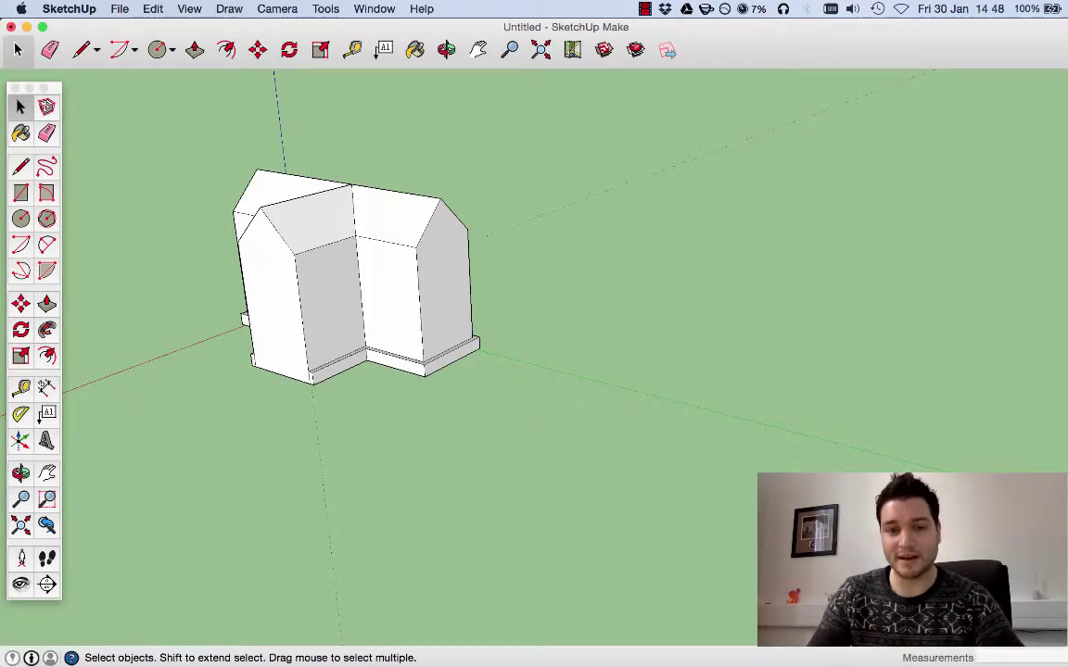
{"action": "scroll", "coordinate": [591, 446], "scroll_direction": "down", "scroll_amount": 5}
{"action": "scroll", "coordinate": [513, 363], "scroll_direction": "up", "scroll_amount": 8}
{"action": "left_click_drag", "start_coordinate": [536, 339], "coordinate": [996, 367]}
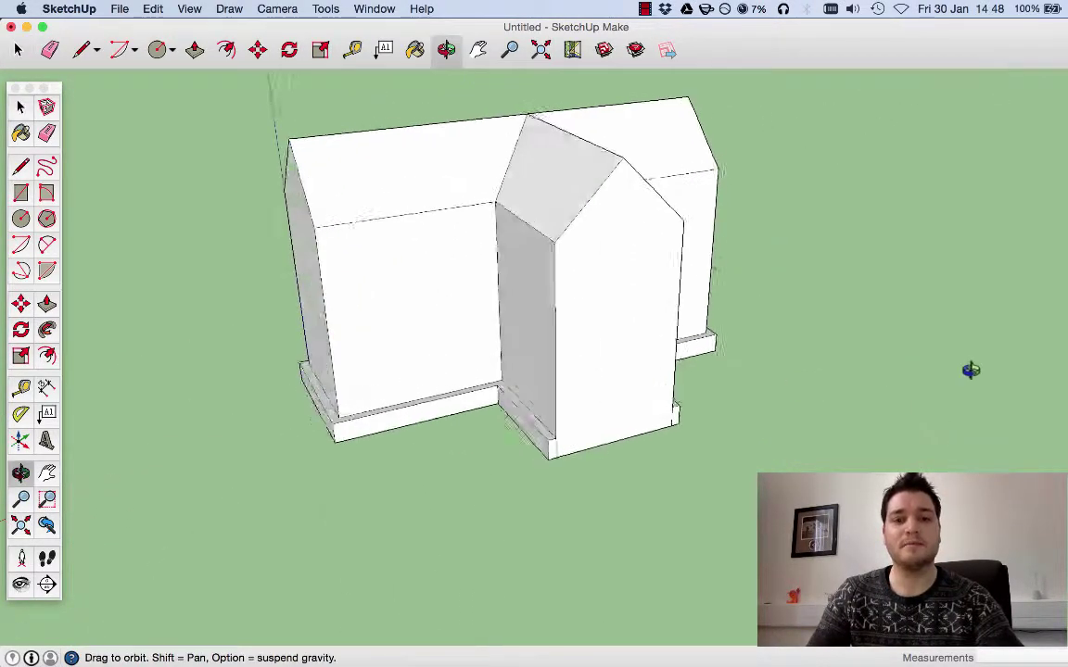
{"action": "key", "text": "space"}
{"action": "scroll", "coordinate": [560, 436], "scroll_direction": "up", "scroll_amount": 10}
{"action": "scroll", "coordinate": [420, 507], "scroll_direction": "down", "scroll_amount": 3}
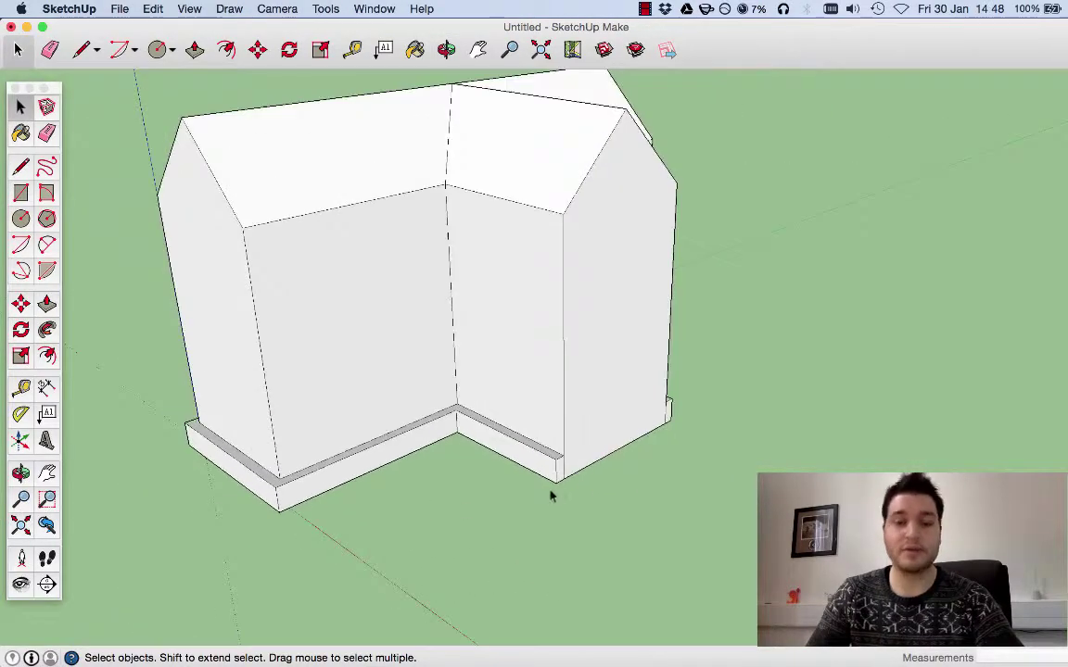
{"action": "scroll", "coordinate": [599, 475], "scroll_direction": "down", "scroll_amount": 3}
{"action": "middle_click_drag", "start_coordinate": [631, 568], "coordinate": [608, 453]}
{"action": "scroll", "coordinate": [637, 367], "scroll_direction": "up", "scroll_amount": 5}
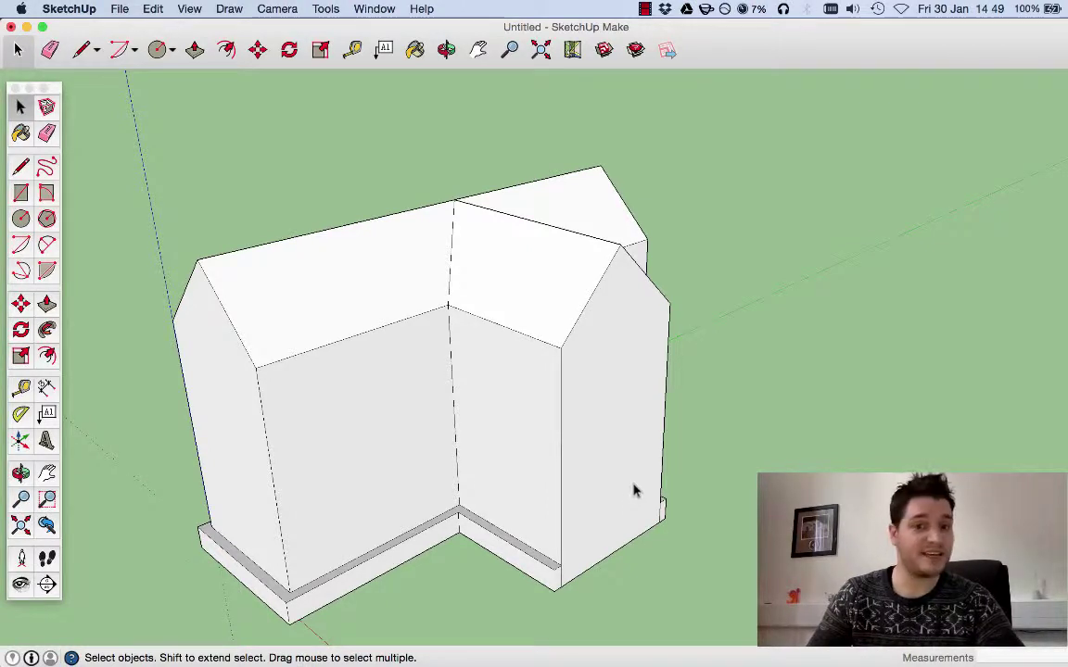
{"action": "scroll", "coordinate": [450, 457], "scroll_direction": "down", "scroll_amount": 2}
{"action": "middle_click_drag", "start_coordinate": [566, 491], "coordinate": [431, 430]}
{"action": "scroll", "coordinate": [542, 527], "scroll_direction": "up", "scroll_amount": 4}
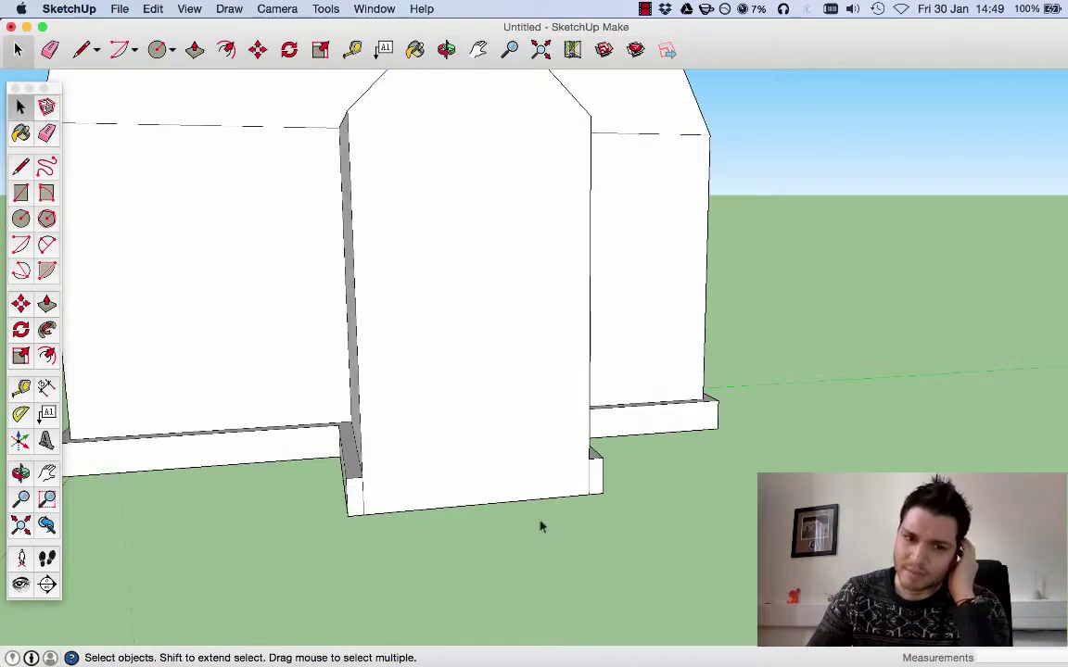
- Draw a tall door rectangle on the front block's wall with a low step band across its base
{"action": "left_click", "coordinate": [21, 165]}
{"action": "left_click", "coordinate": [22, 192]}
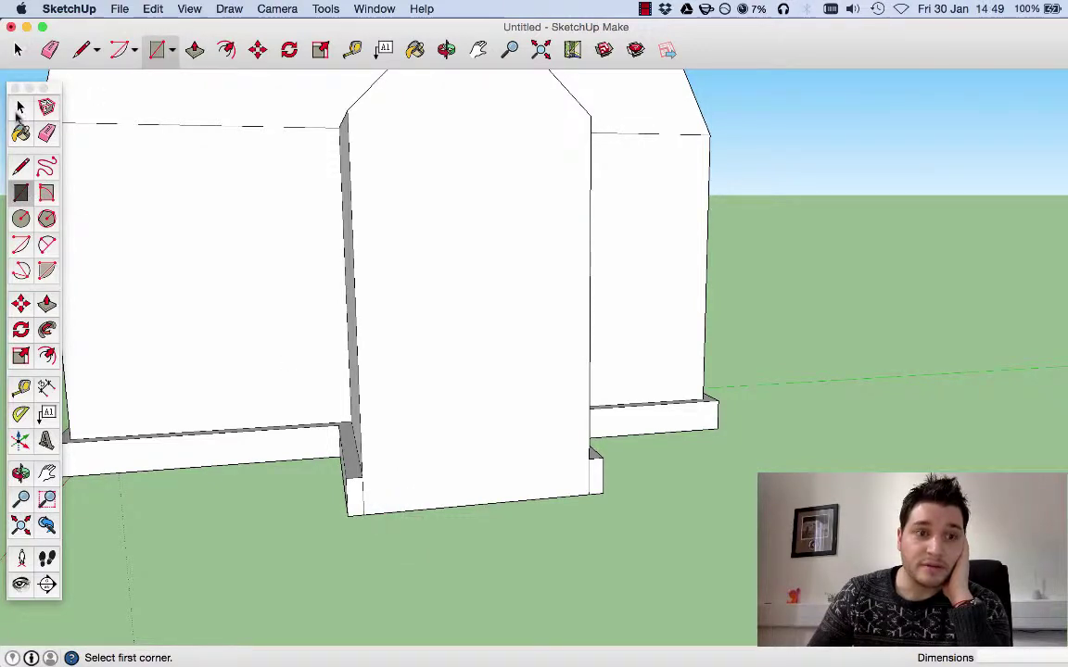
{"action": "left_click", "coordinate": [18, 164]}
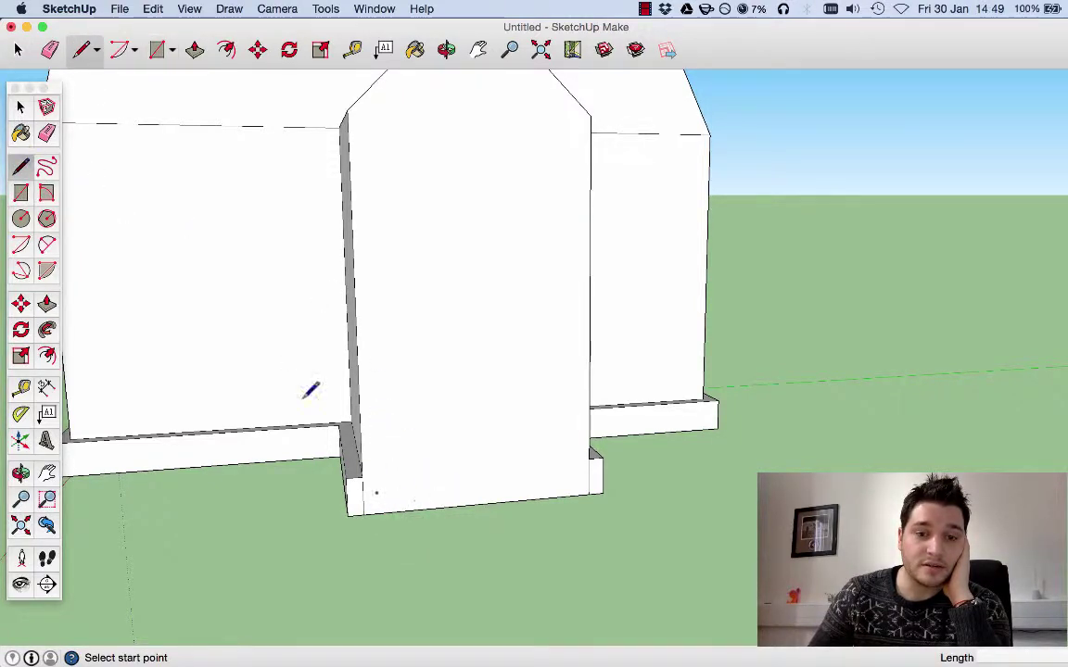
{"action": "left_click", "coordinate": [22, 191]}
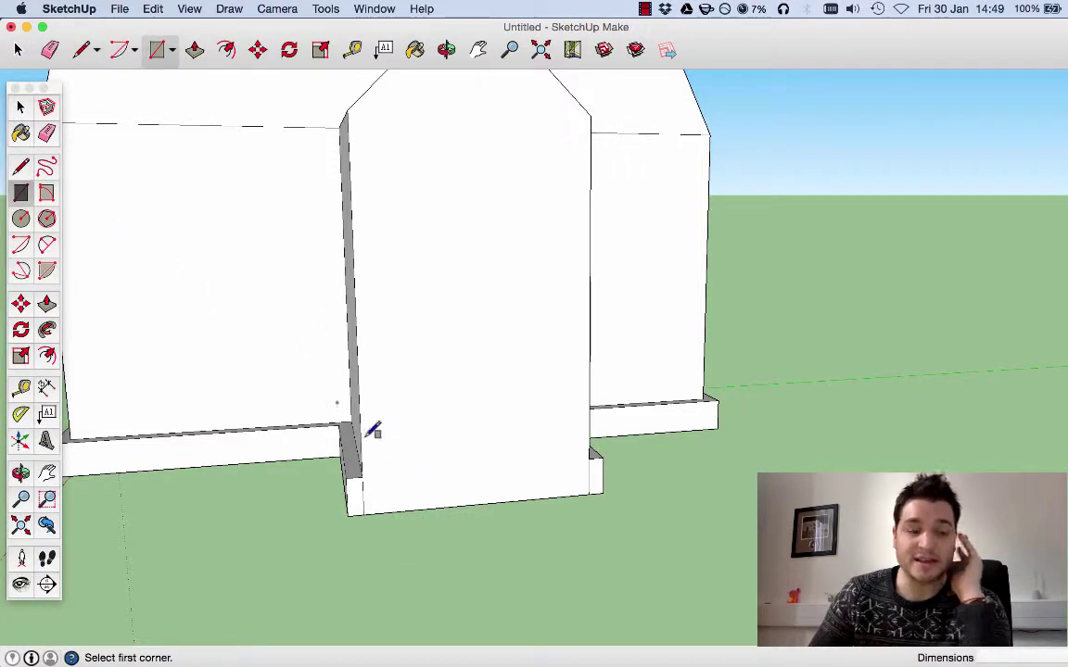
{"action": "left_click", "coordinate": [397, 505]}
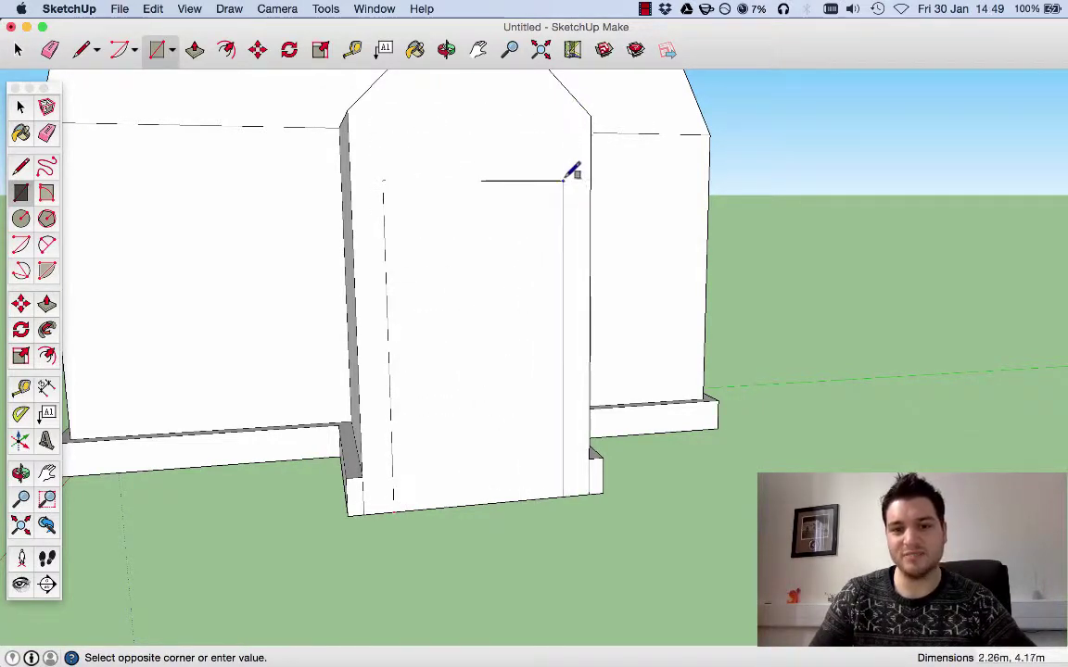
{"action": "left_click", "coordinate": [564, 175]}
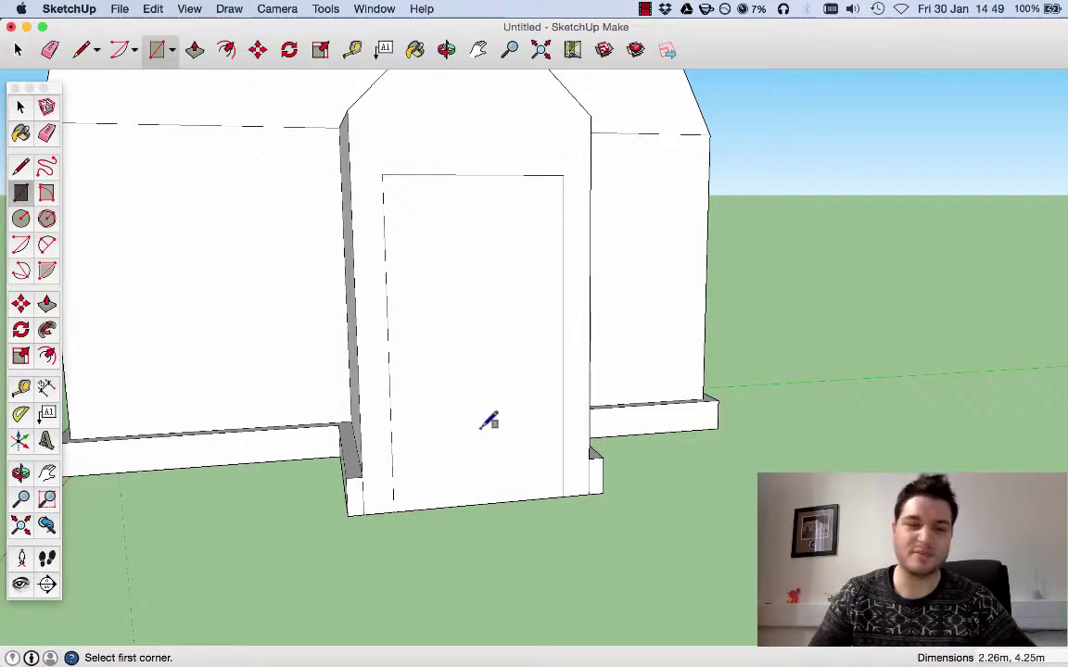
{"action": "left_click", "coordinate": [394, 510]}
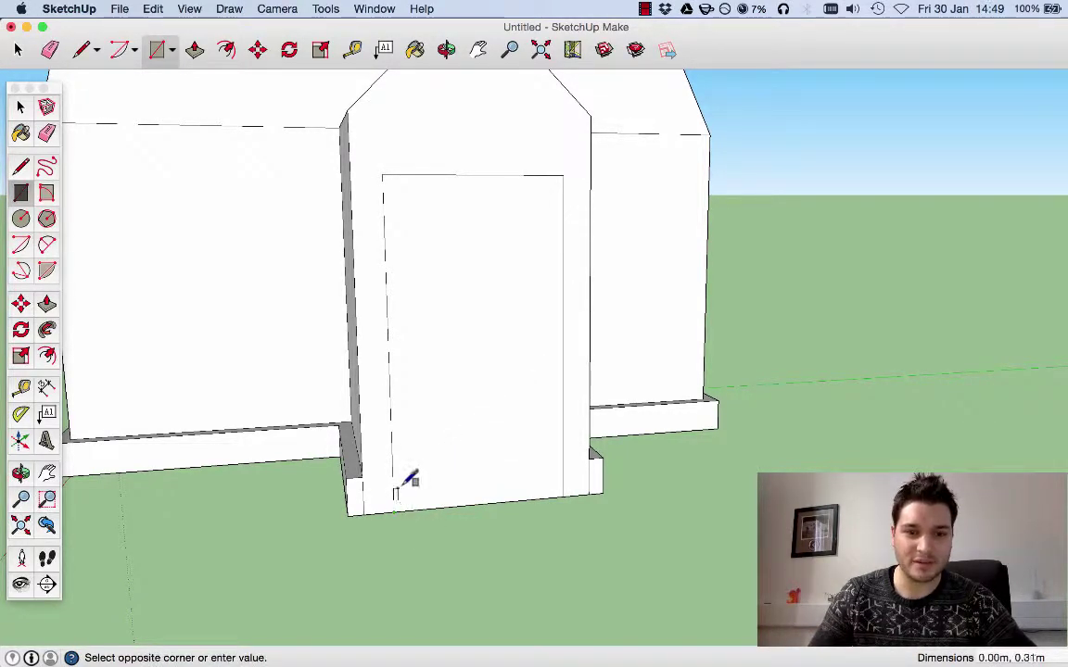
{"action": "left_click", "coordinate": [564, 447]}
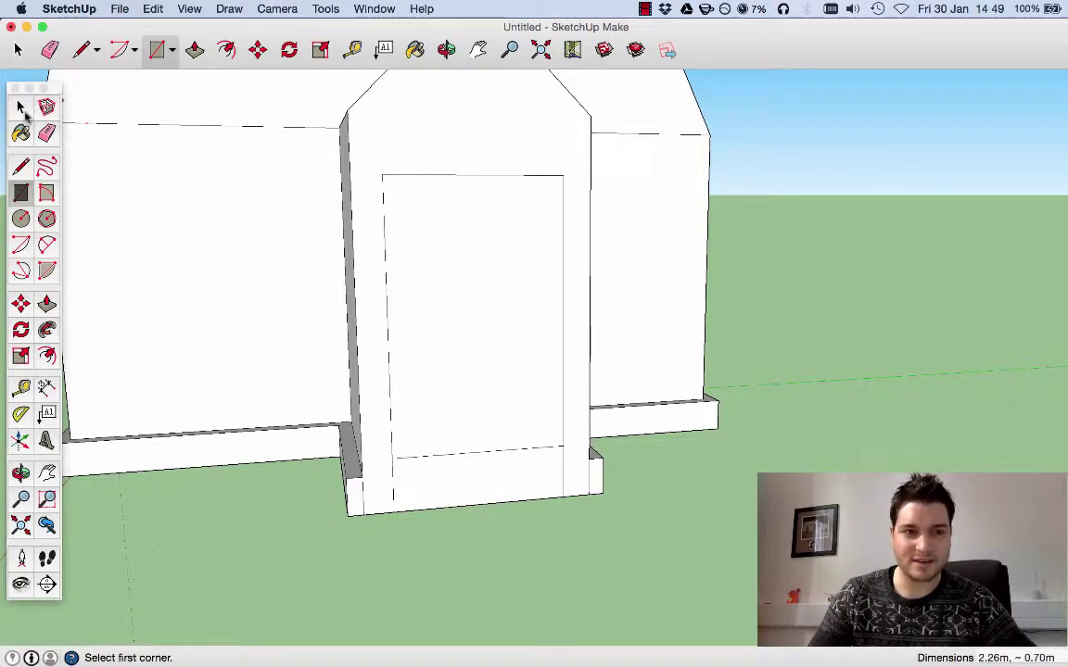
- Draw a line across the door's base, then the inner door outline's left and top edges
{"action": "left_click", "coordinate": [22, 165]}
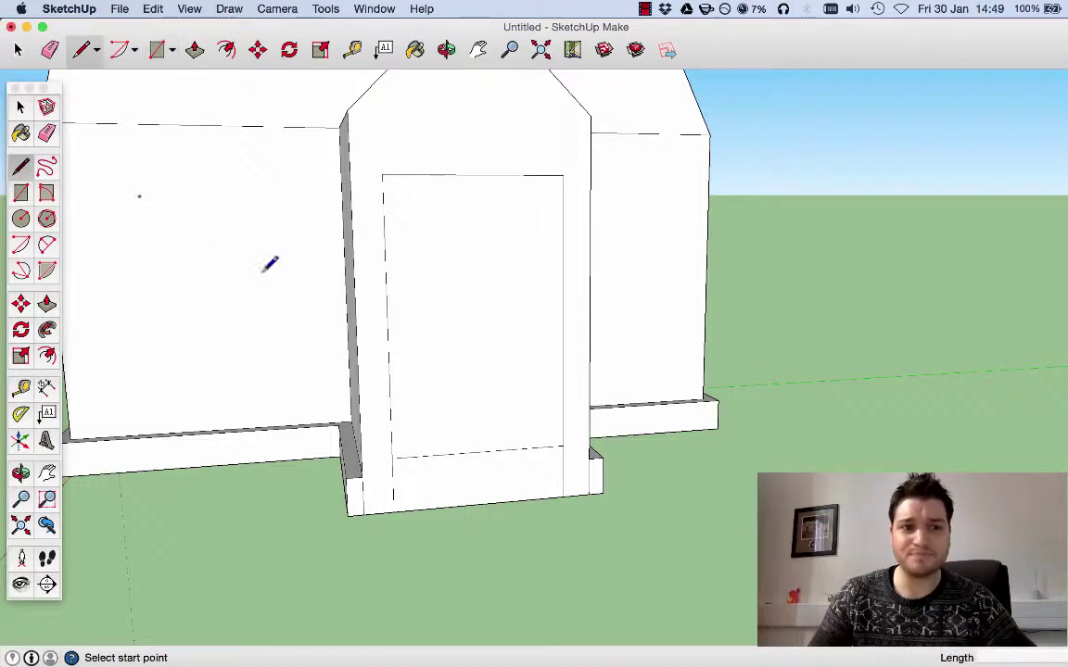
{"action": "left_click", "coordinate": [393, 485]}
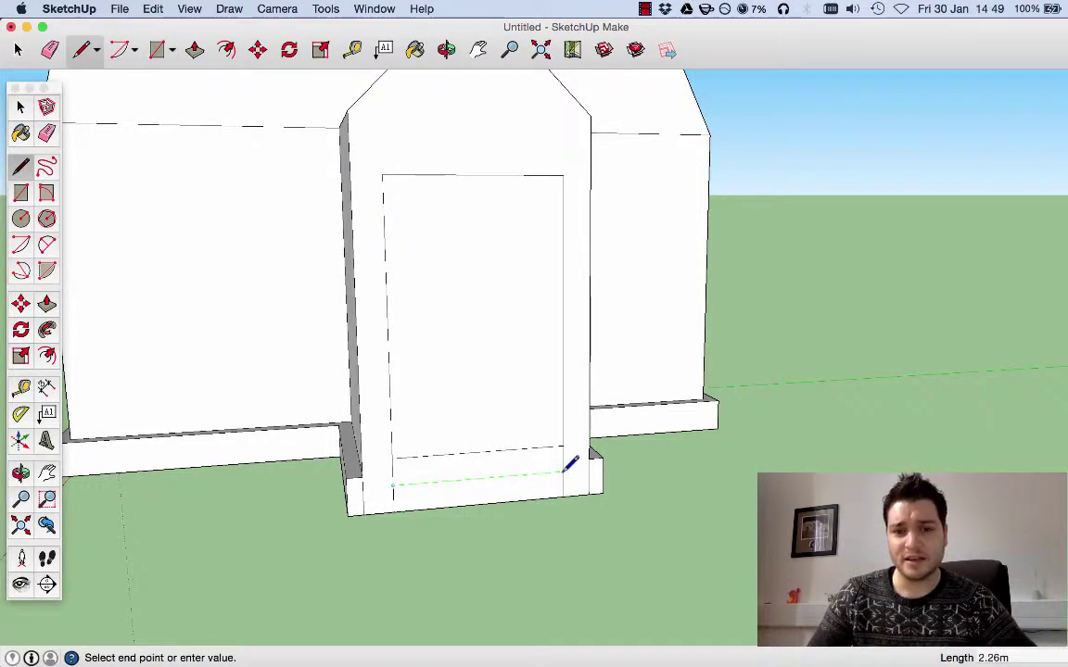
{"action": "left_click", "coordinate": [563, 473]}
{"action": "left_click", "coordinate": [20, 107]}
{"action": "left_click", "coordinate": [21, 165]}
{"action": "left_click", "coordinate": [404, 456]}
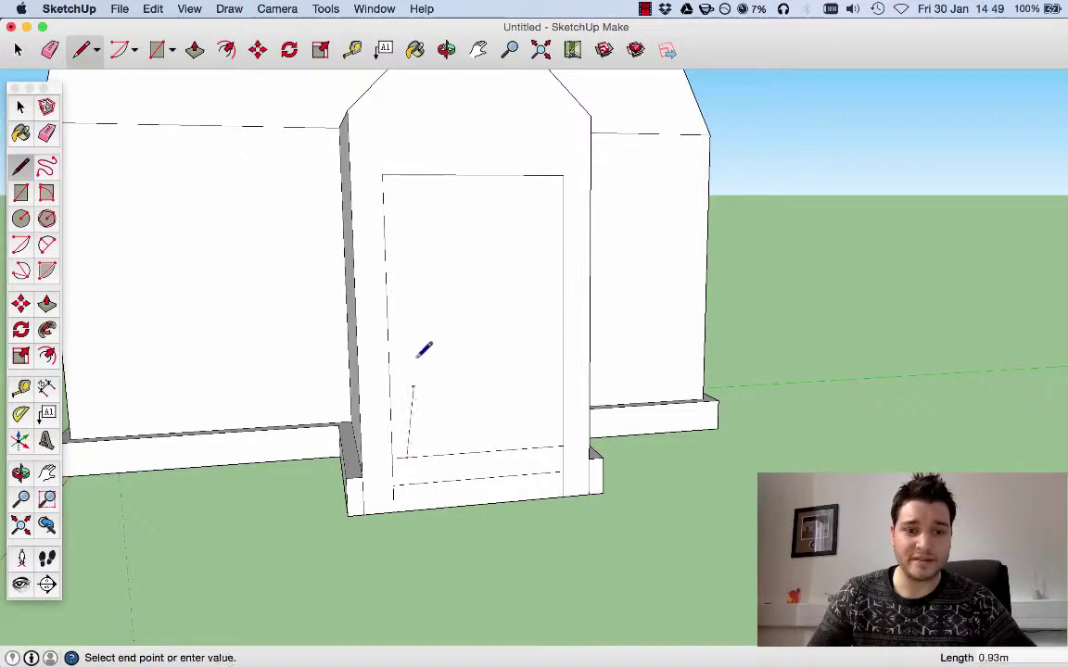
{"action": "left_click", "coordinate": [398, 195]}
{"action": "left_click", "coordinate": [549, 194]}
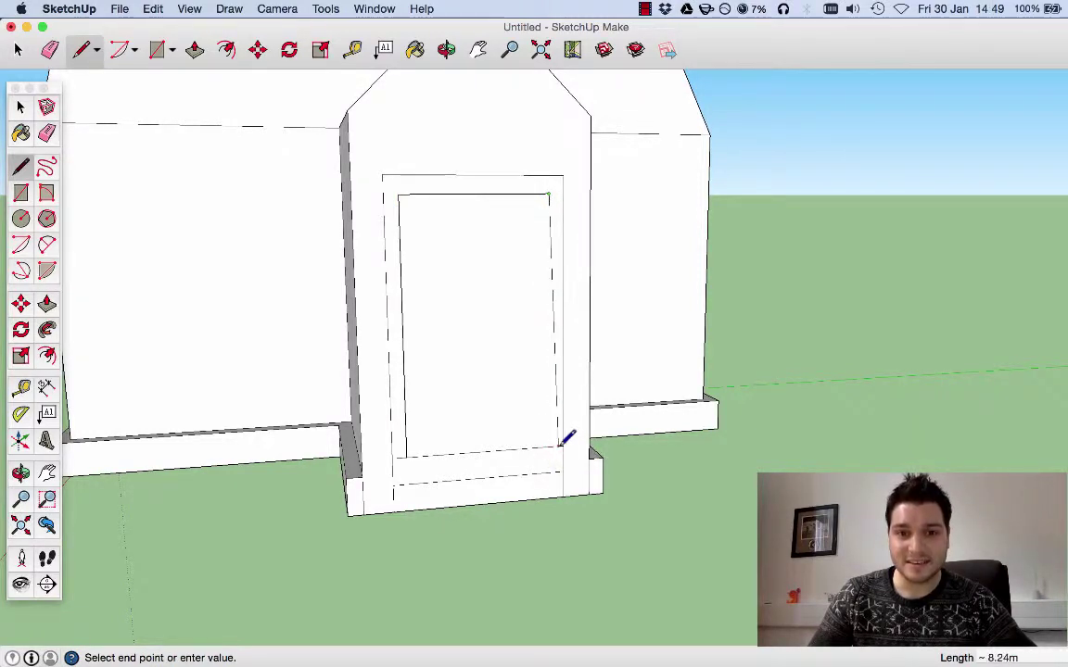
{"action": "scroll", "coordinate": [556, 439], "scroll_direction": "up", "scroll_amount": 3}
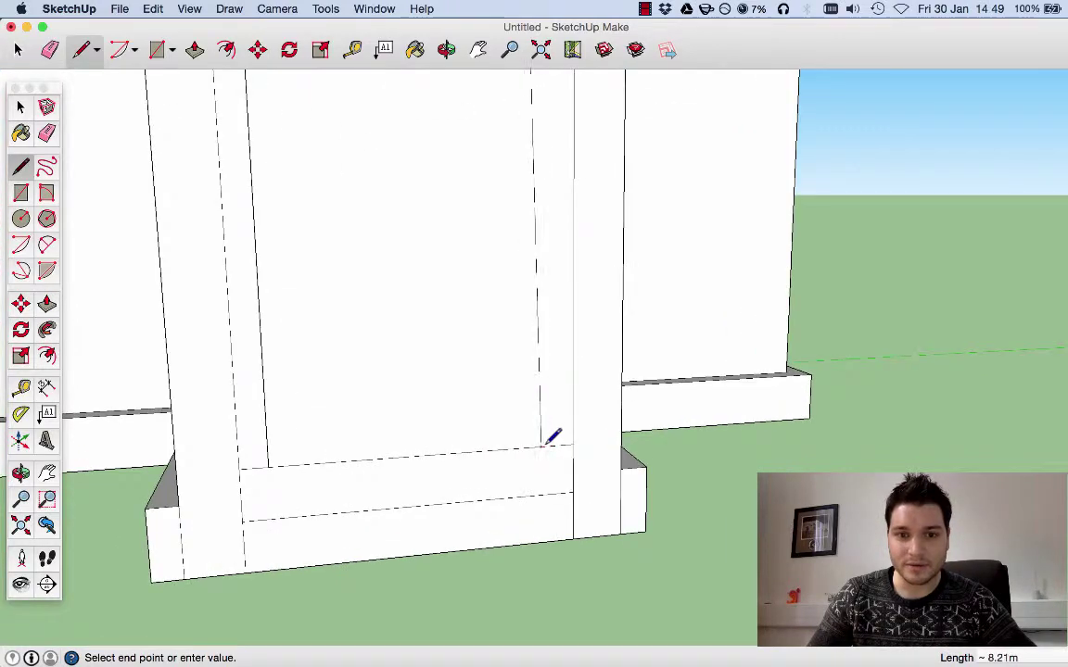
{"action": "scroll", "coordinate": [552, 437], "scroll_direction": "down", "scroll_amount": 5}
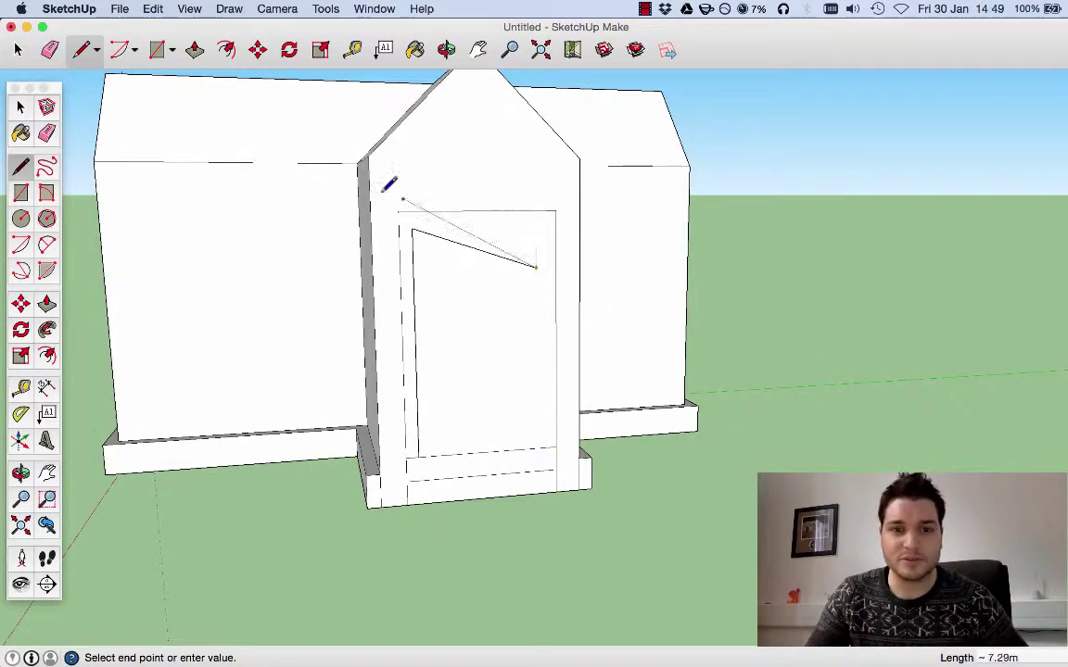
- From a front-facing view, redraw the inner door outline's top edge and right vertical edge
{"action": "middle_click_drag", "start_coordinate": [563, 302], "coordinate": [609, 373]}
{"action": "scroll", "coordinate": [609, 372], "scroll_direction": "down", "scroll_amount": 5}
{"action": "key", "text": "Escape"}
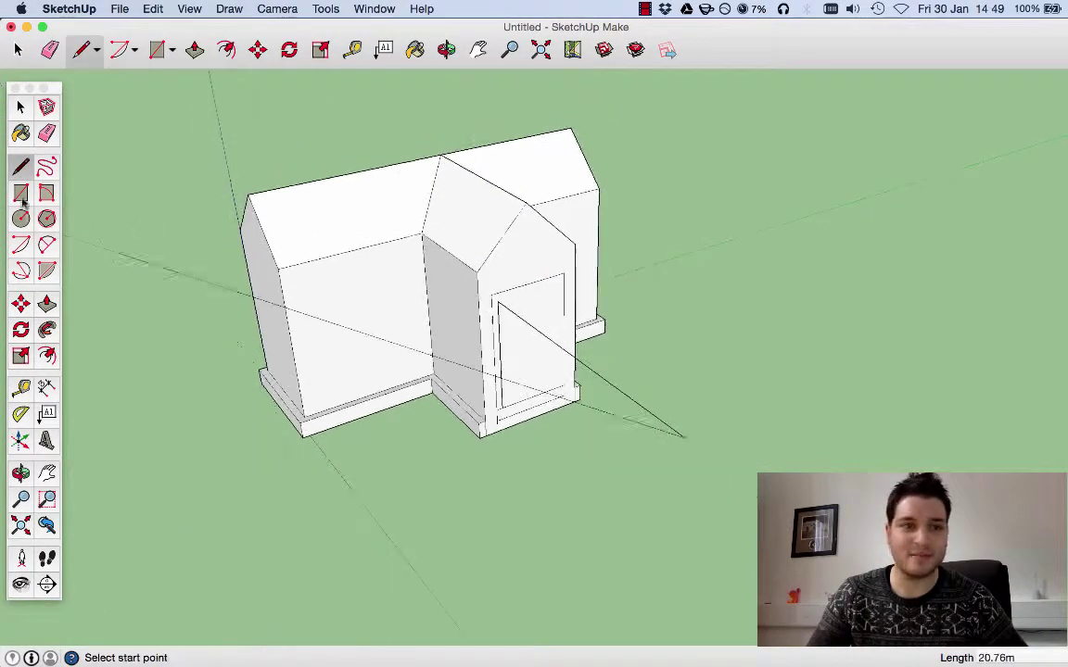
{"action": "key", "text": "space"}
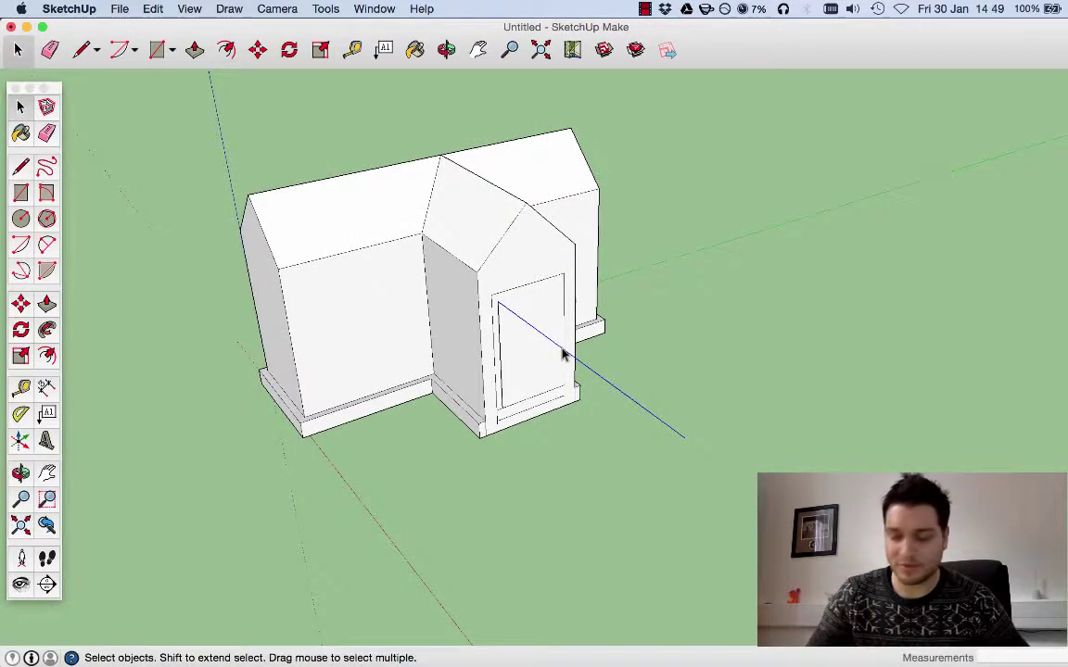
{"action": "middle_click_drag", "start_coordinate": [563, 358], "coordinate": [519, 269]}
{"action": "scroll", "coordinate": [519, 268], "scroll_direction": "up", "scroll_amount": 3}
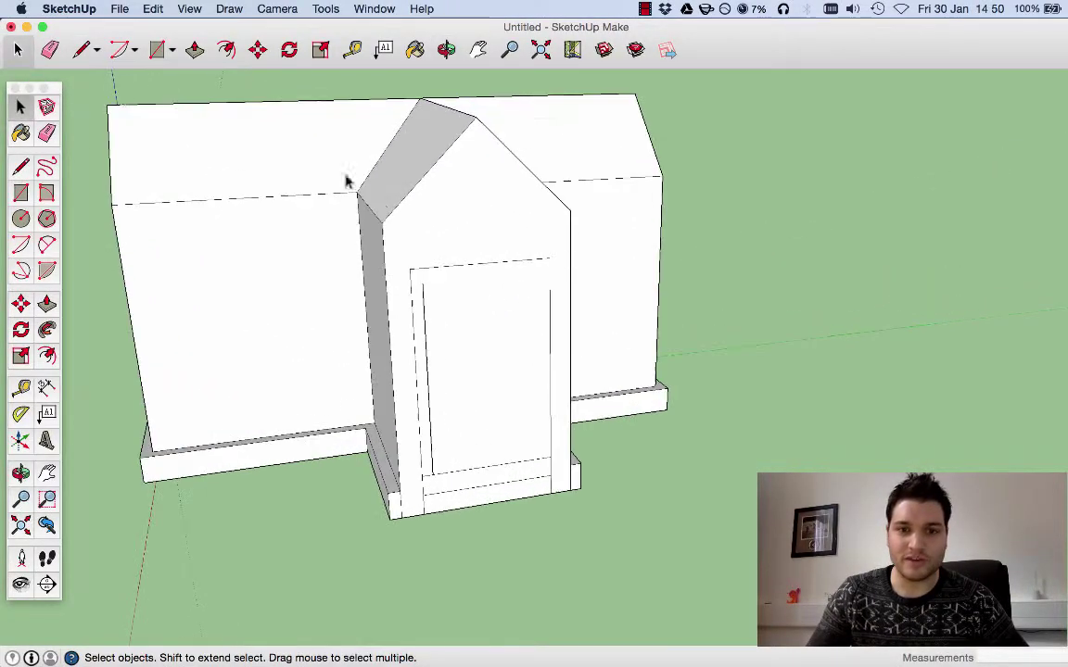
{"action": "left_click", "coordinate": [22, 166]}
{"action": "left_click", "coordinate": [426, 281]}
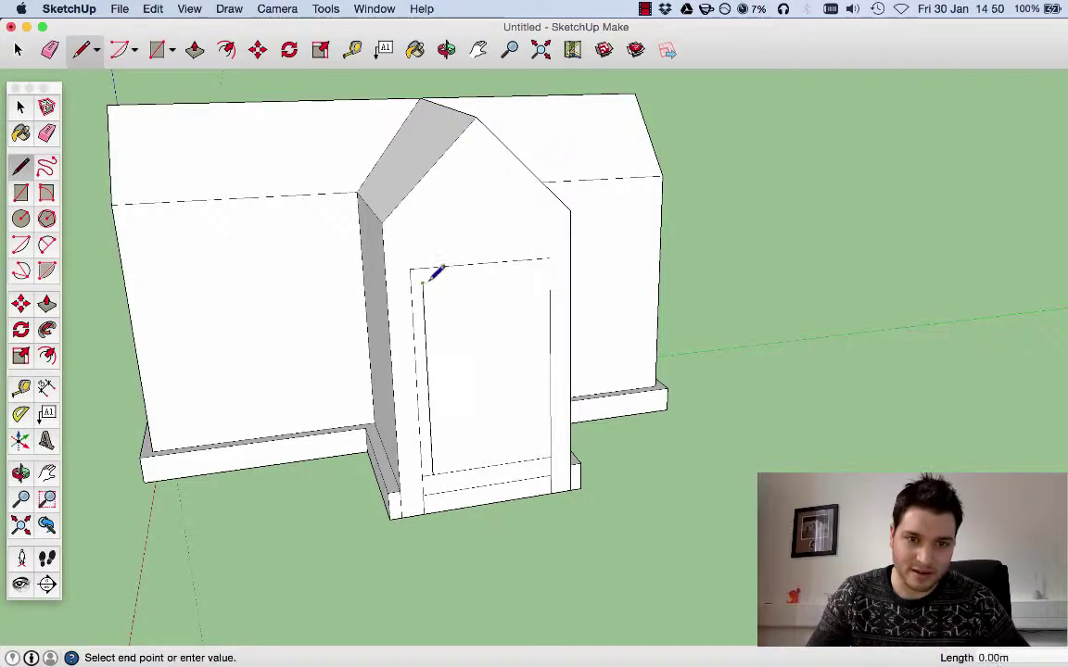
{"action": "left_click", "coordinate": [539, 273]}
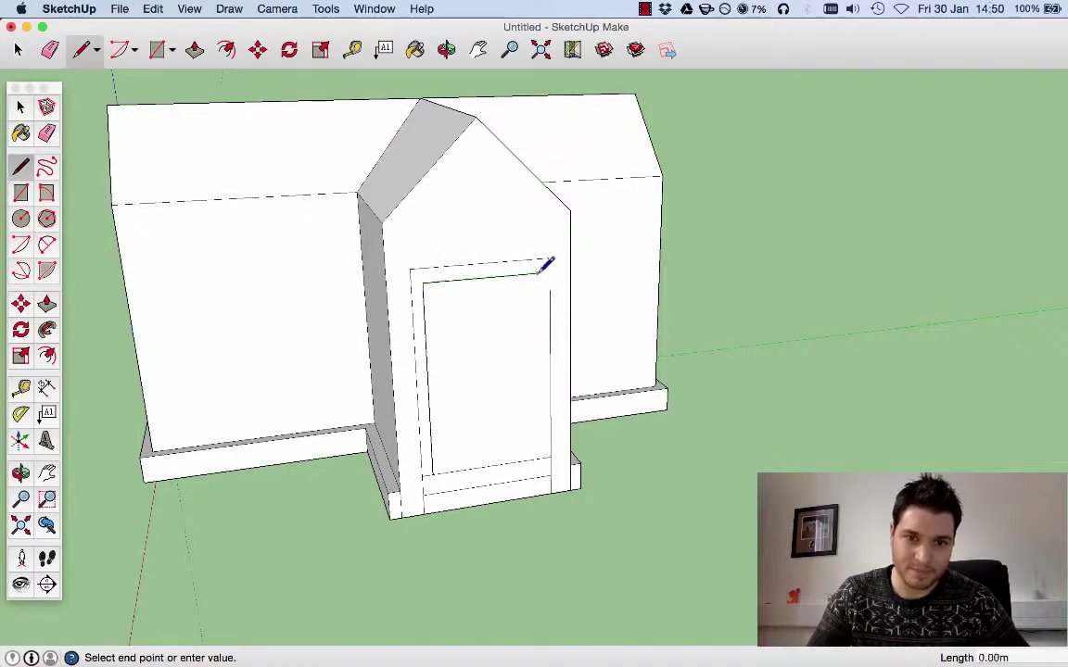
{"action": "left_click", "coordinate": [538, 458]}
{"action": "middle_click_drag", "start_coordinate": [445, 317], "coordinate": [413, 184]}
- Switch to the Front, then the Back standard camera view
{"action": "key", "text": "l"}
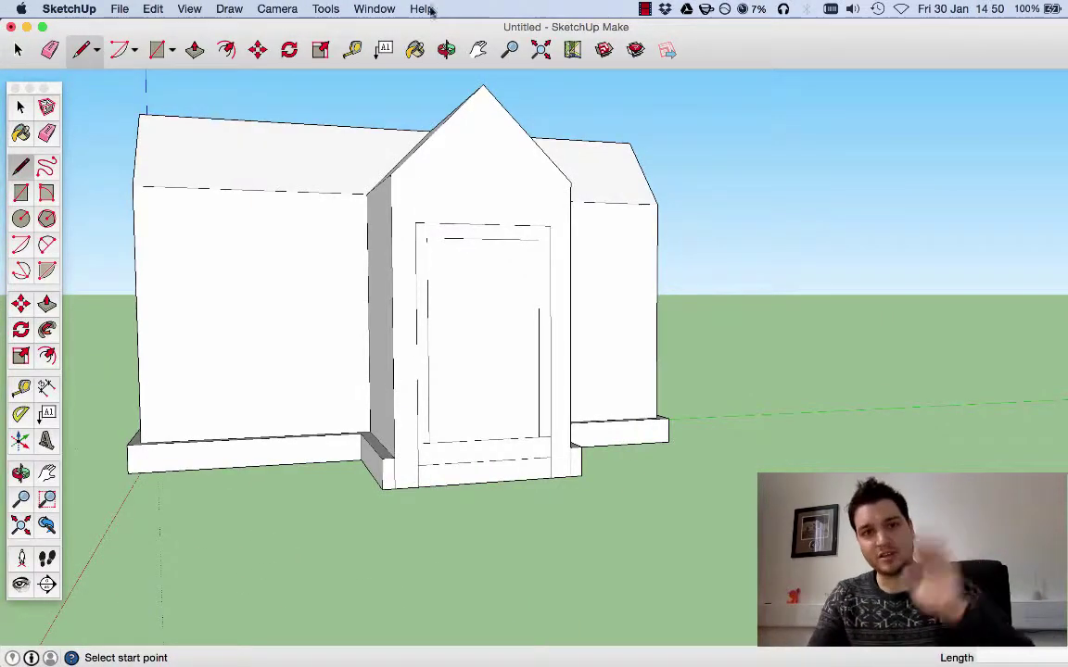
{"action": "left_click", "coordinate": [277, 9]}
{"action": "mouse_move", "coordinate": [352, 57]}
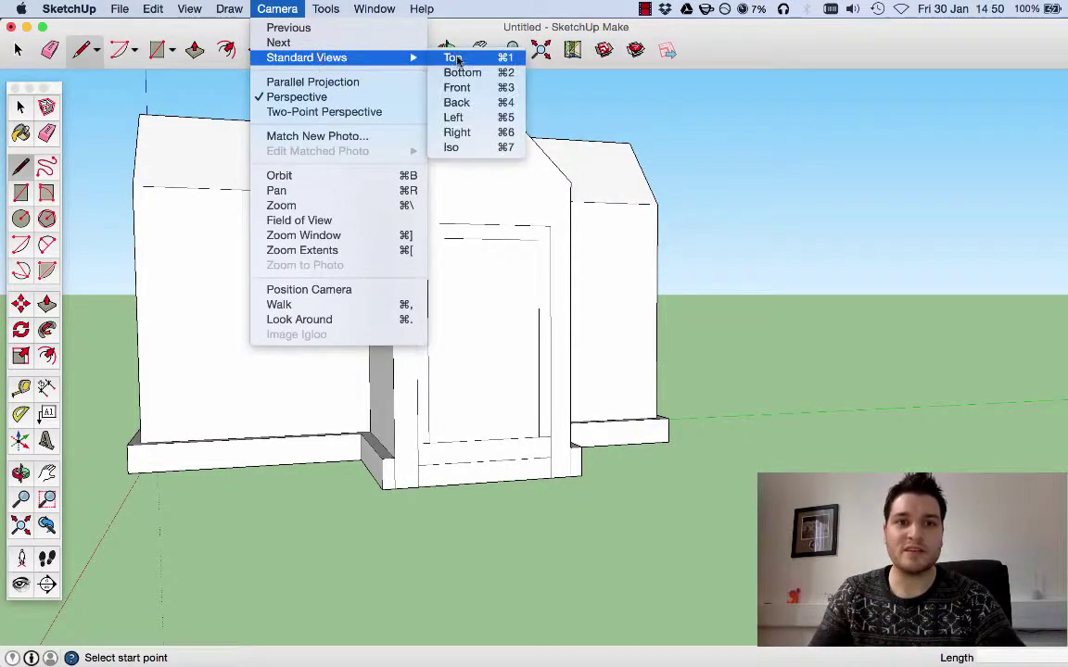
{"action": "left_click", "coordinate": [456, 87]}
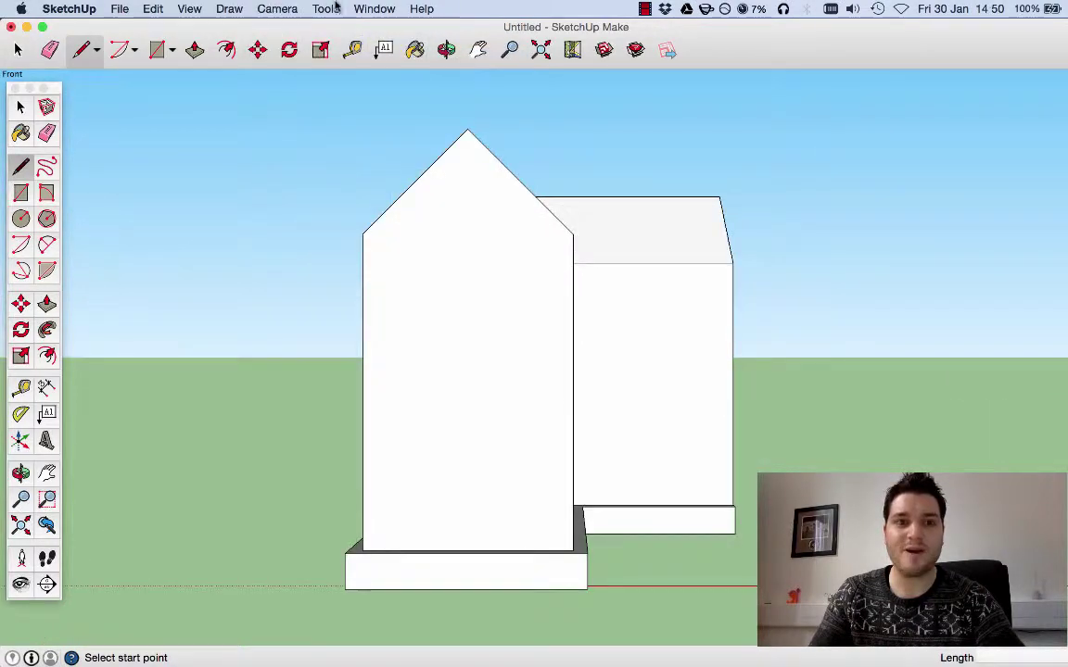
{"action": "left_click", "coordinate": [278, 8]}
{"action": "mouse_move", "coordinate": [371, 57]}
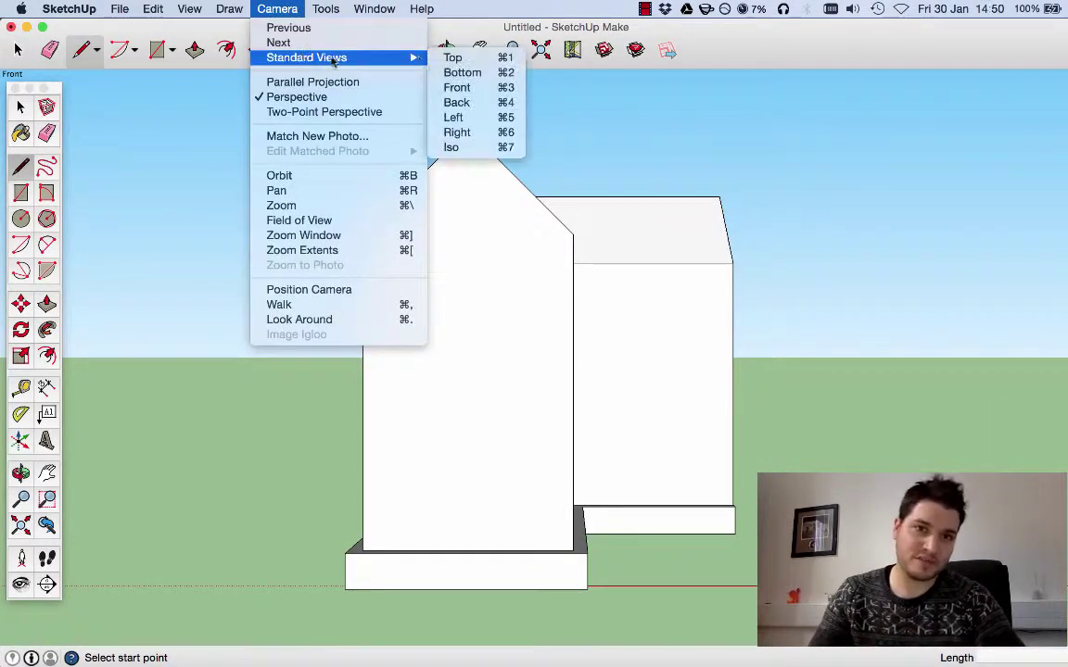
{"action": "left_click", "coordinate": [460, 102]}
- Switch to the Left, then the Right standard view, and return to Select
{"action": "left_click", "coordinate": [293, 8]}
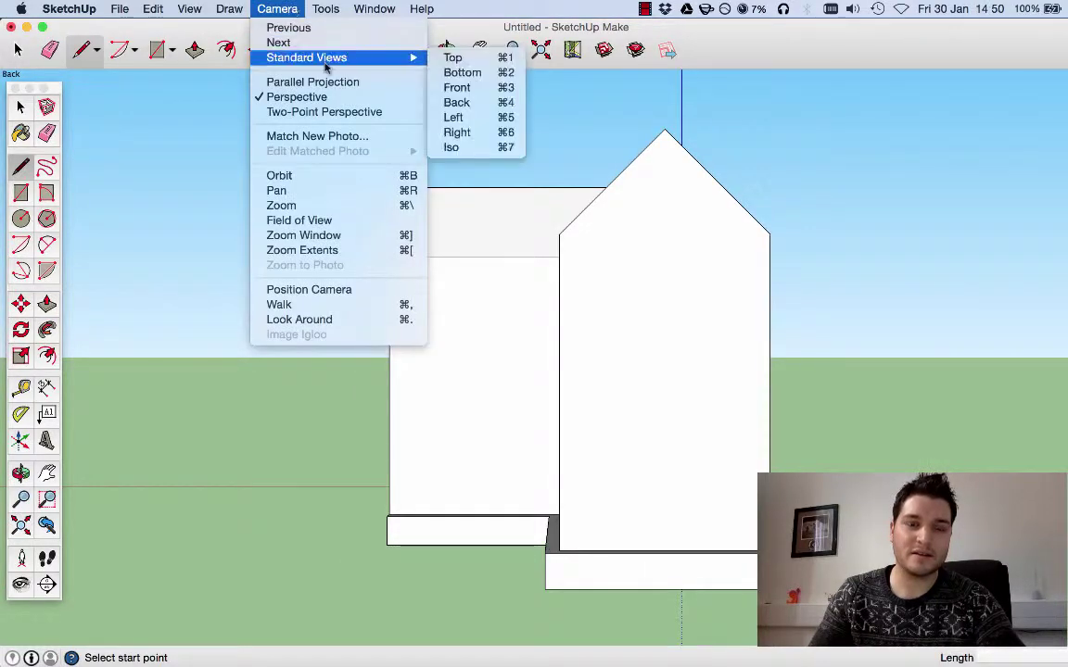
{"action": "left_click", "coordinate": [474, 116]}
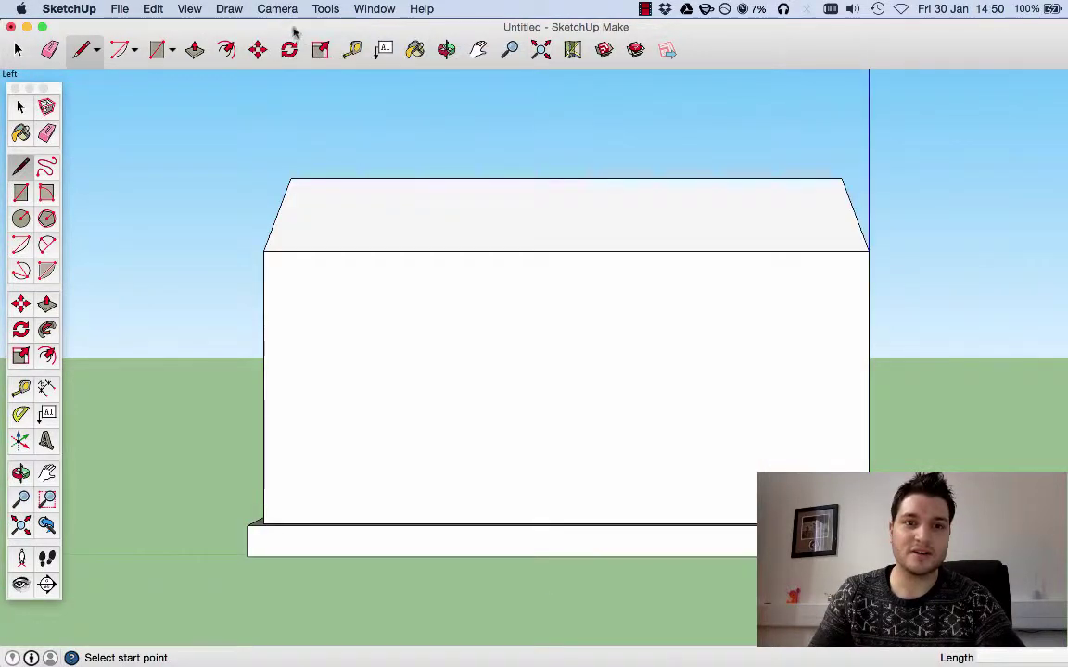
{"action": "left_click", "coordinate": [326, 9]}
{"action": "mouse_move", "coordinate": [277, 8]}
{"action": "mouse_move", "coordinate": [334, 57]}
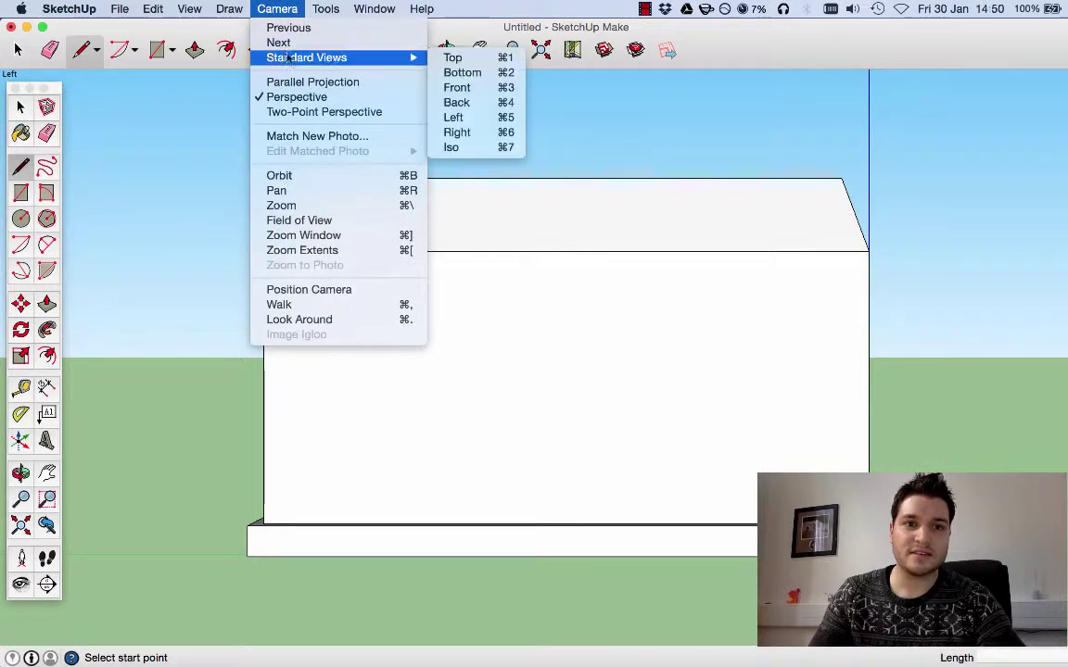
{"action": "left_click", "coordinate": [502, 136]}
{"action": "key", "text": "space"}
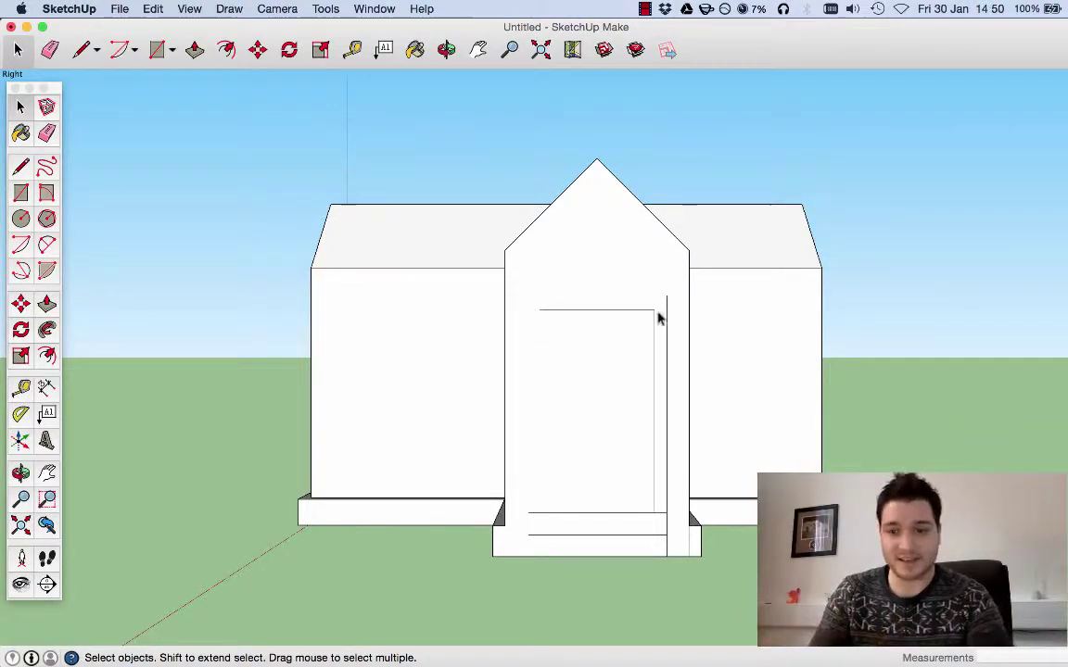
- Push/Pull the face under the door outward, then raise its top into a second step
{"action": "scroll", "coordinate": [711, 460], "scroll_direction": "up", "scroll_amount": 2}
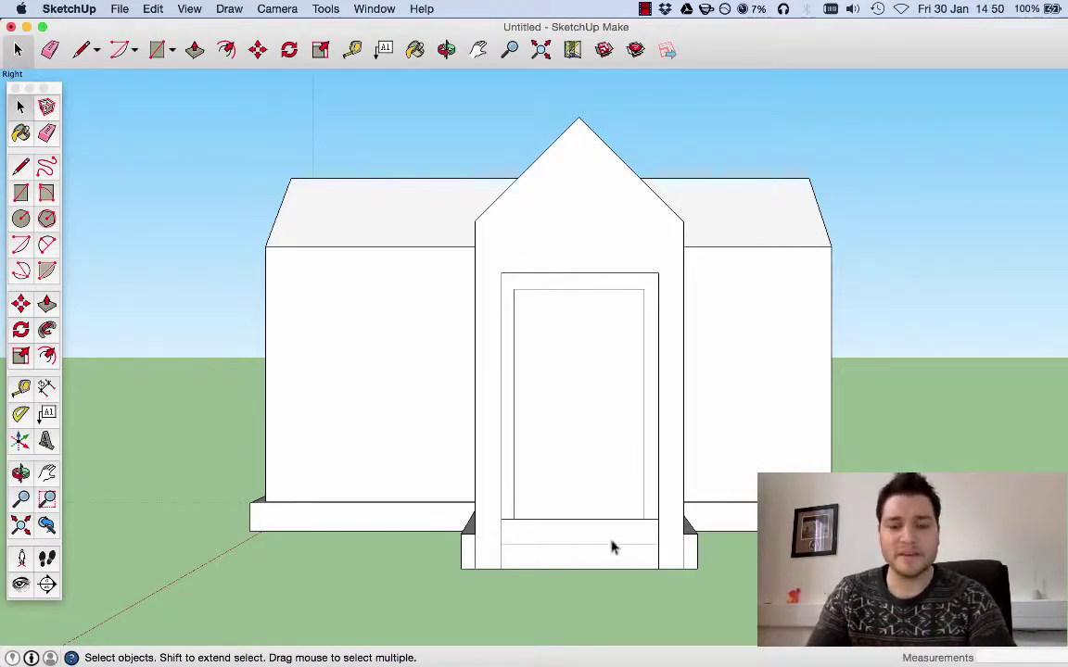
{"action": "middle_click_drag", "start_coordinate": [334, 278], "coordinate": [460, 367]}
{"action": "left_click", "coordinate": [46, 306]}
{"action": "left_click_drag", "start_coordinate": [615, 579], "coordinate": [656, 598]}
{"action": "left_click_drag", "start_coordinate": [616, 558], "coordinate": [643, 567]}
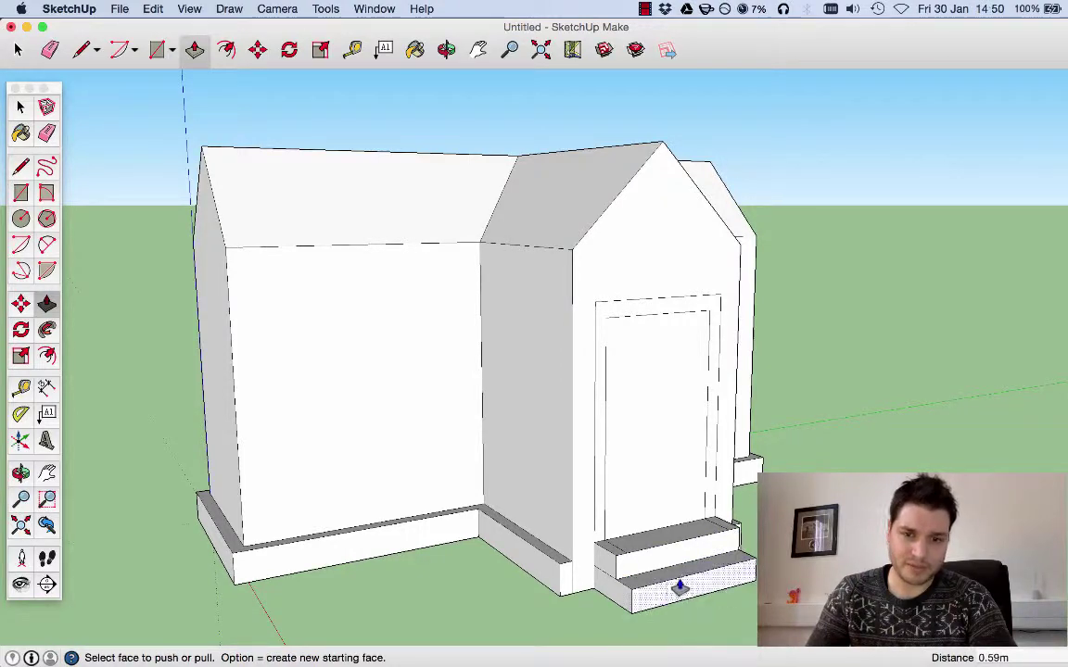
- Push/Pull the door panel face to give it depth against its frame
{"action": "scroll", "coordinate": [672, 493], "scroll_direction": "up", "scroll_amount": 3}
{"action": "left_click_drag", "start_coordinate": [552, 486], "coordinate": [557, 491]}
{"action": "key", "text": "space"}
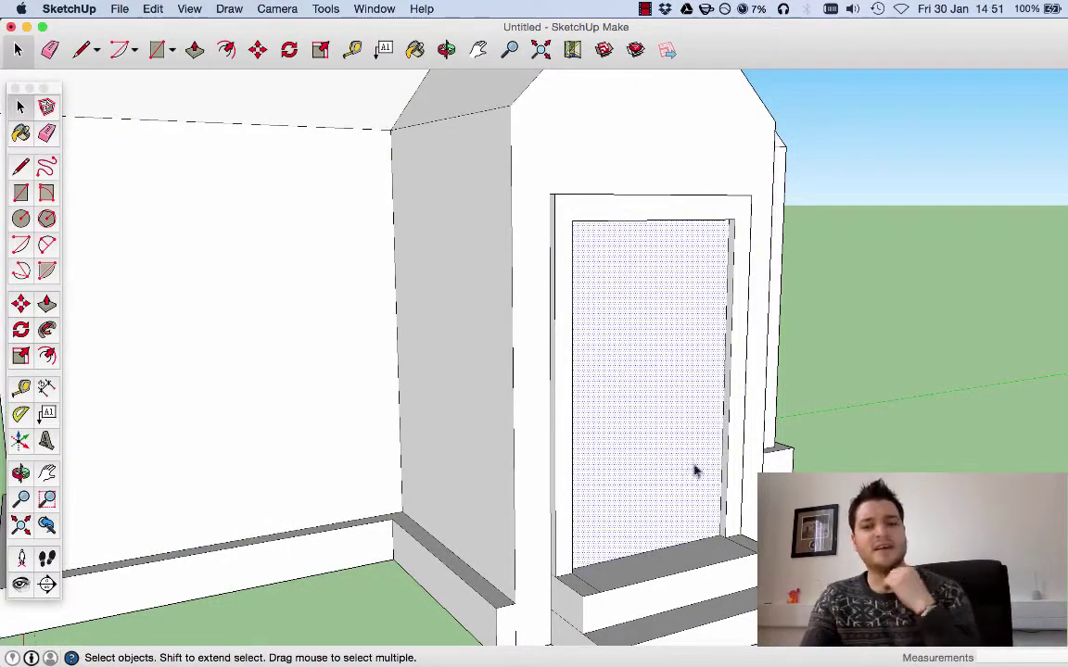
{"action": "middle_click_drag", "start_coordinate": [821, 440], "coordinate": [520, 419]}
{"action": "scroll", "coordinate": [520, 419], "scroll_direction": "down", "scroll_amount": 5}
{"action": "scroll", "coordinate": [519, 493], "scroll_direction": "up", "scroll_amount": 2}
{"action": "middle_click_drag", "start_coordinate": [519, 493], "coordinate": [816, 436]}
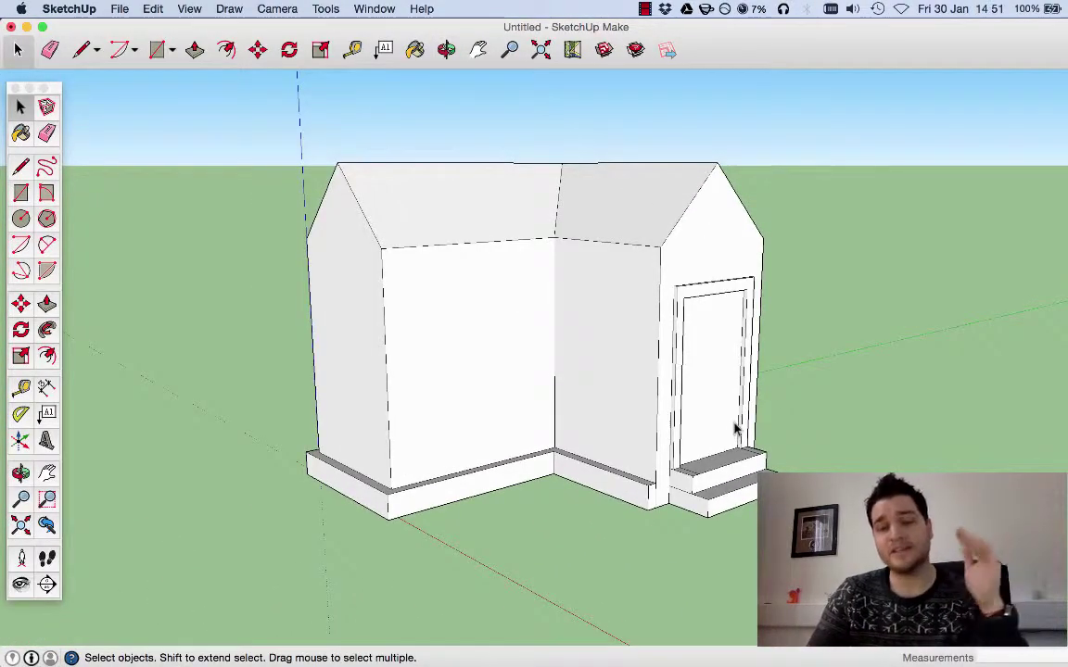
{"action": "middle_click_drag", "start_coordinate": [742, 399], "coordinate": [711, 341]}
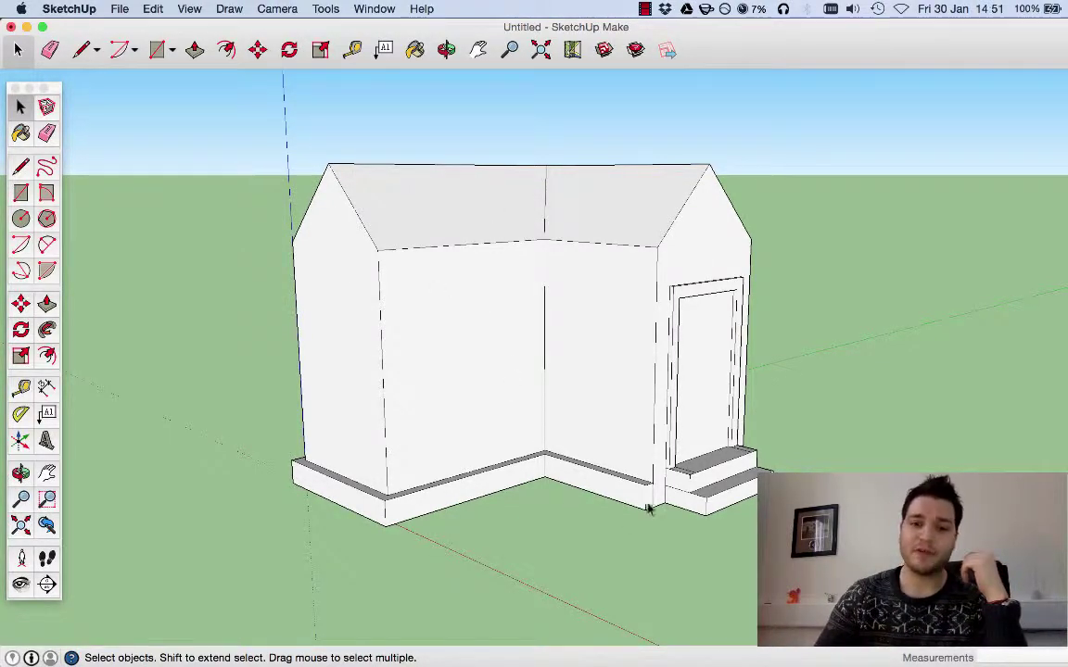
{"action": "middle_click_drag", "start_coordinate": [384, 517], "coordinate": [765, 463]}
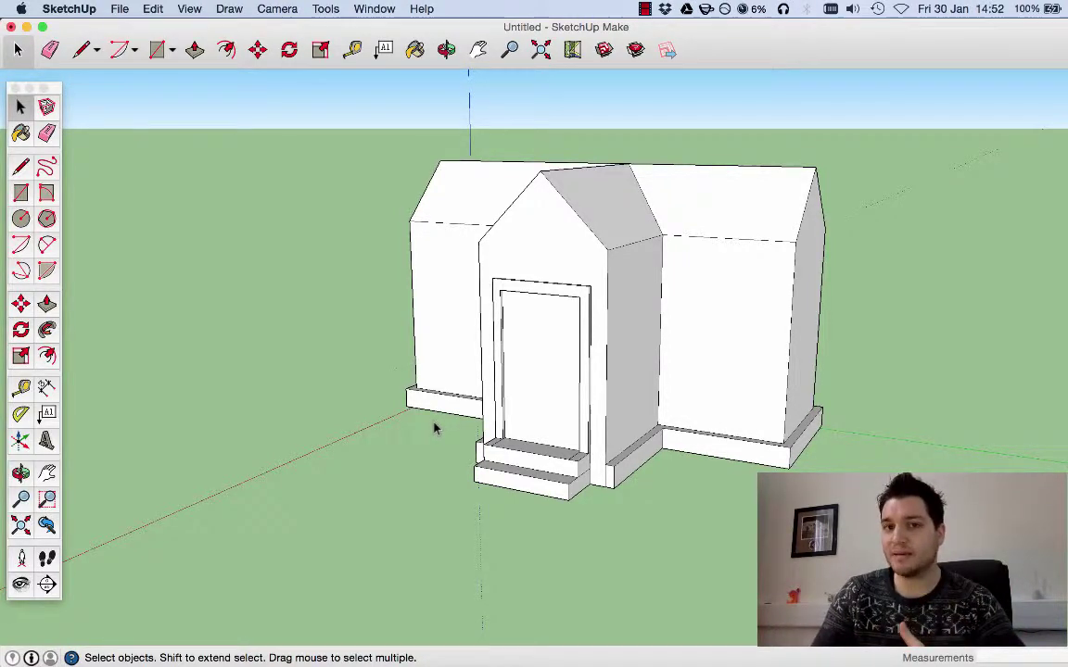
{"action": "middle_click_drag", "start_coordinate": [438, 422], "coordinate": [548, 441]}
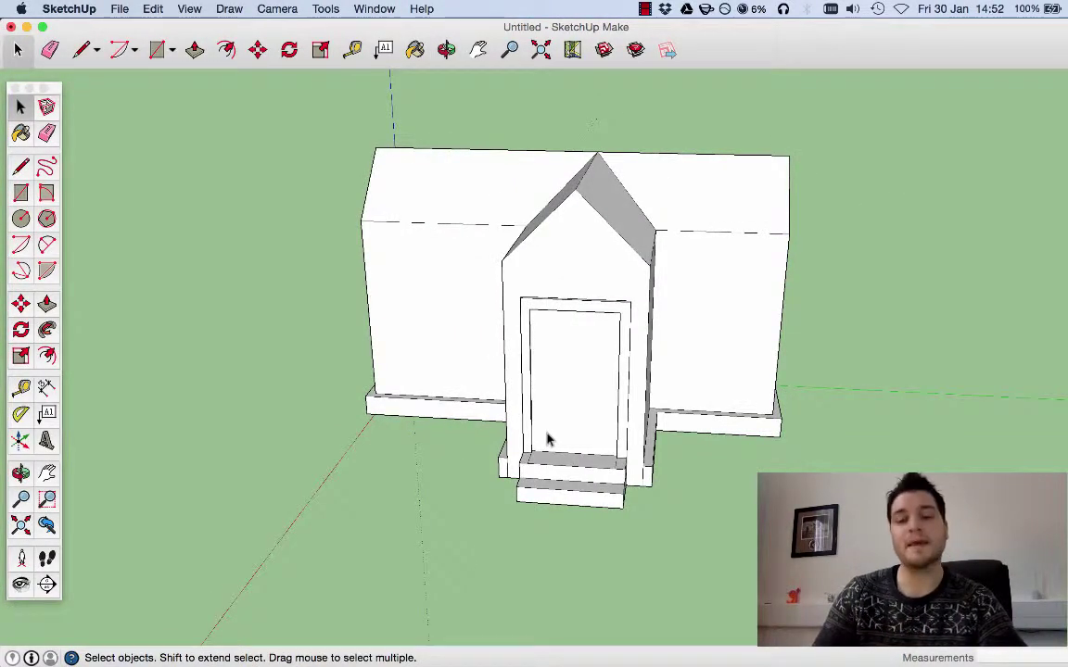